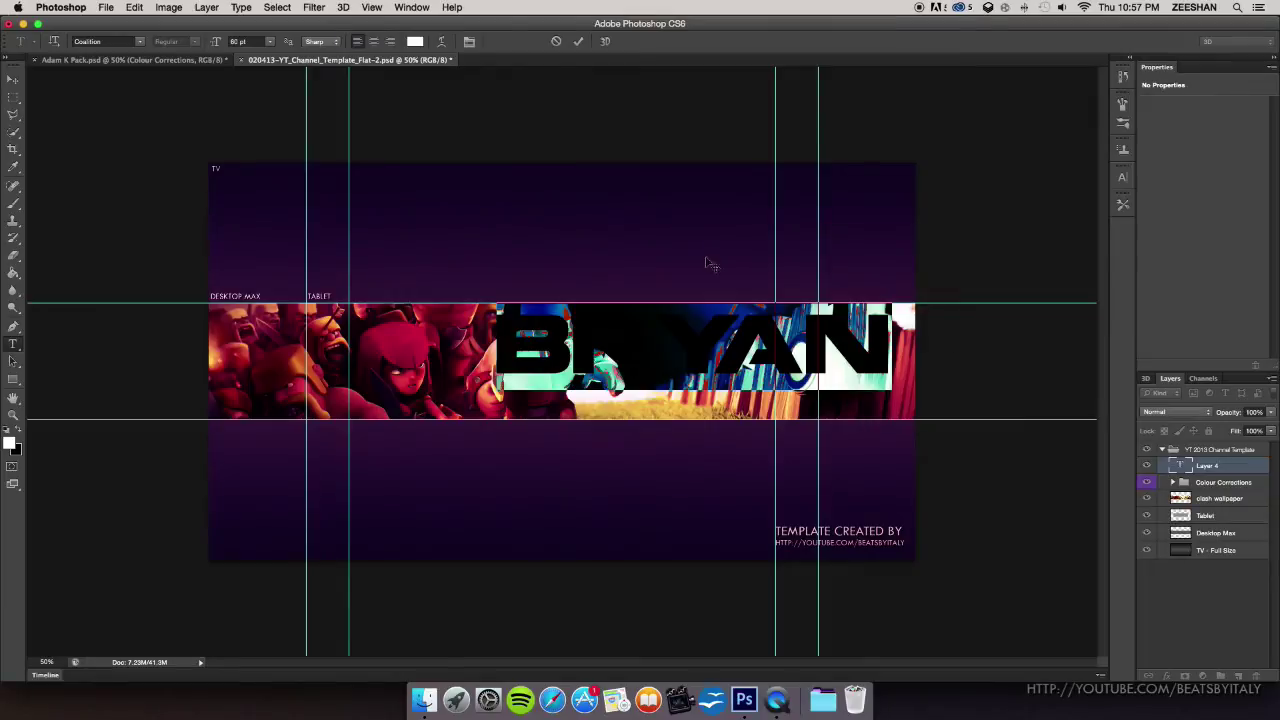
Check the Character settings for the letter Y and commit the channel-name title text
click(1123, 178)
drag(714, 340, 658, 340)
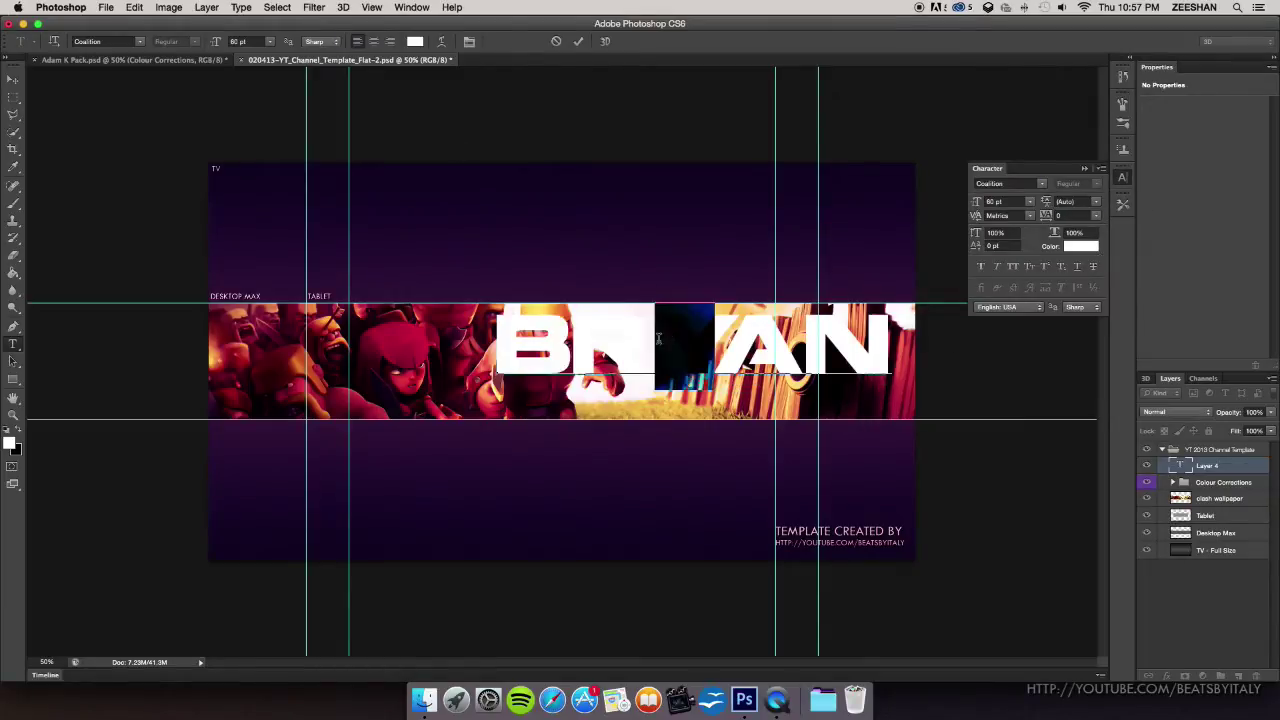
click(1085, 169)
key(super+a)
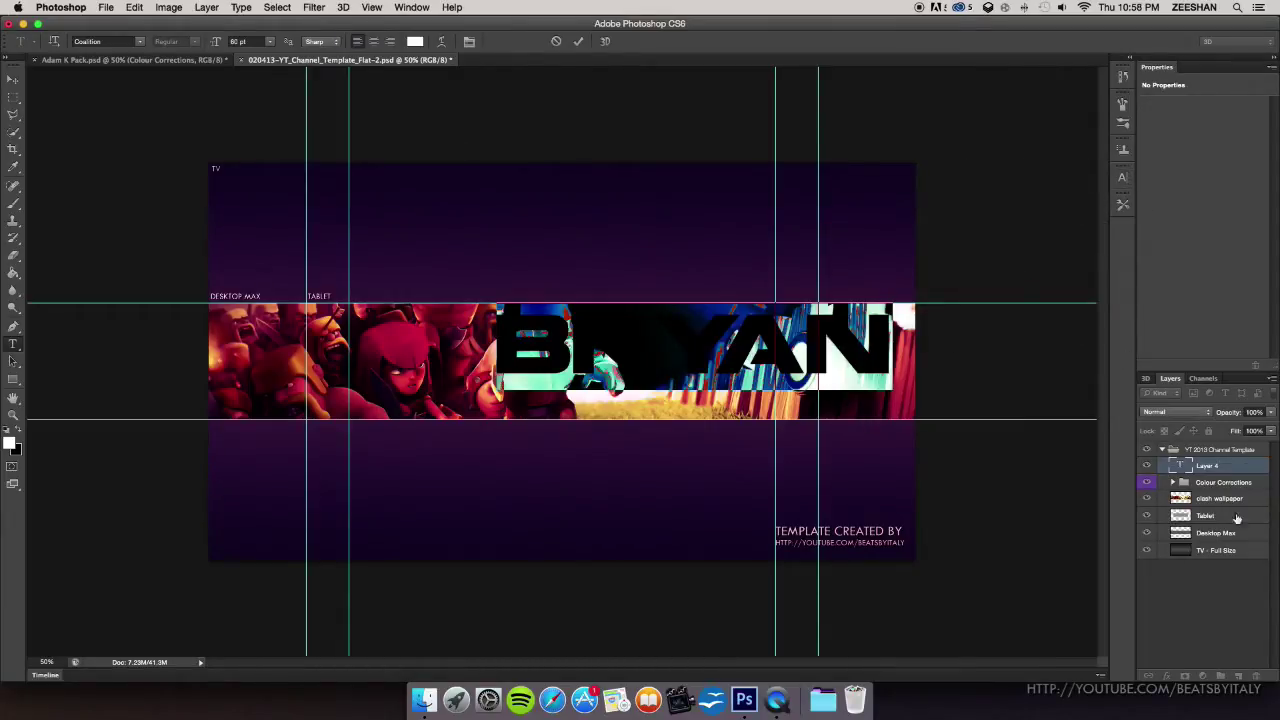
key(super+Return)
Add a bright purple outside Stroke at 100% opacity to the channel-name text layer
right_click(1221, 466)
click(1083, 206)
click(786, 356)
click(891, 409)
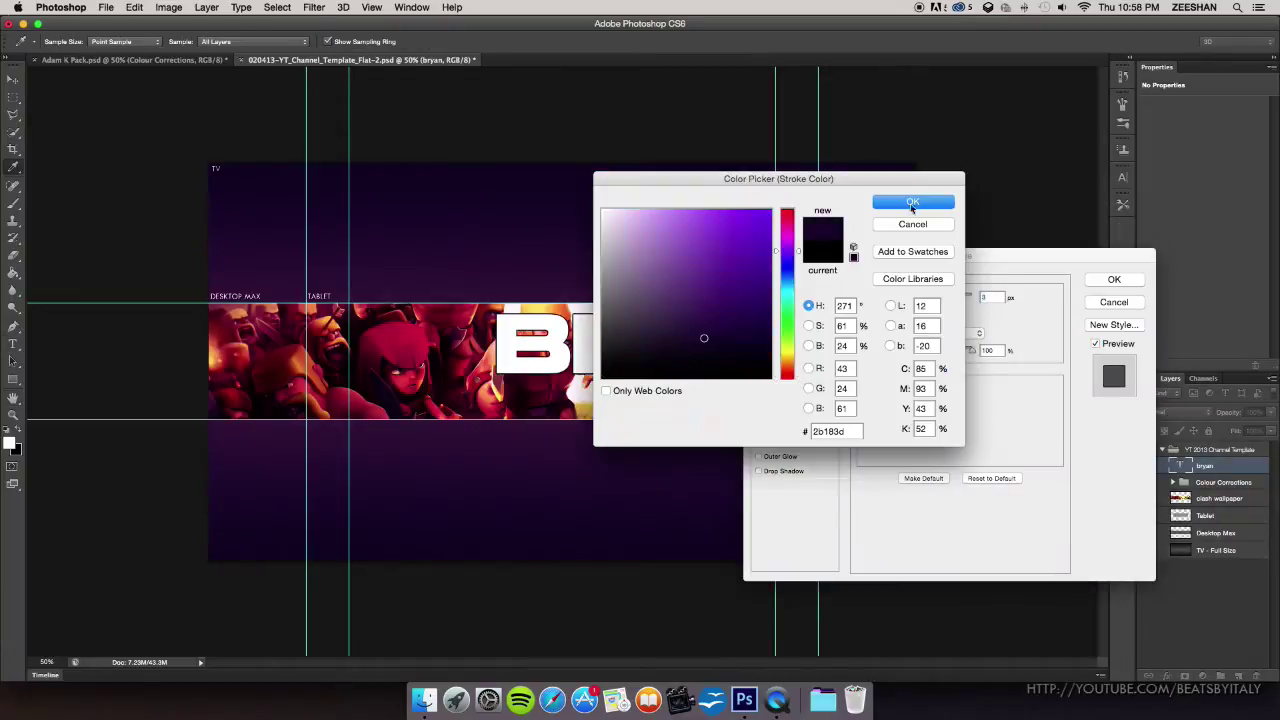
key(Return)
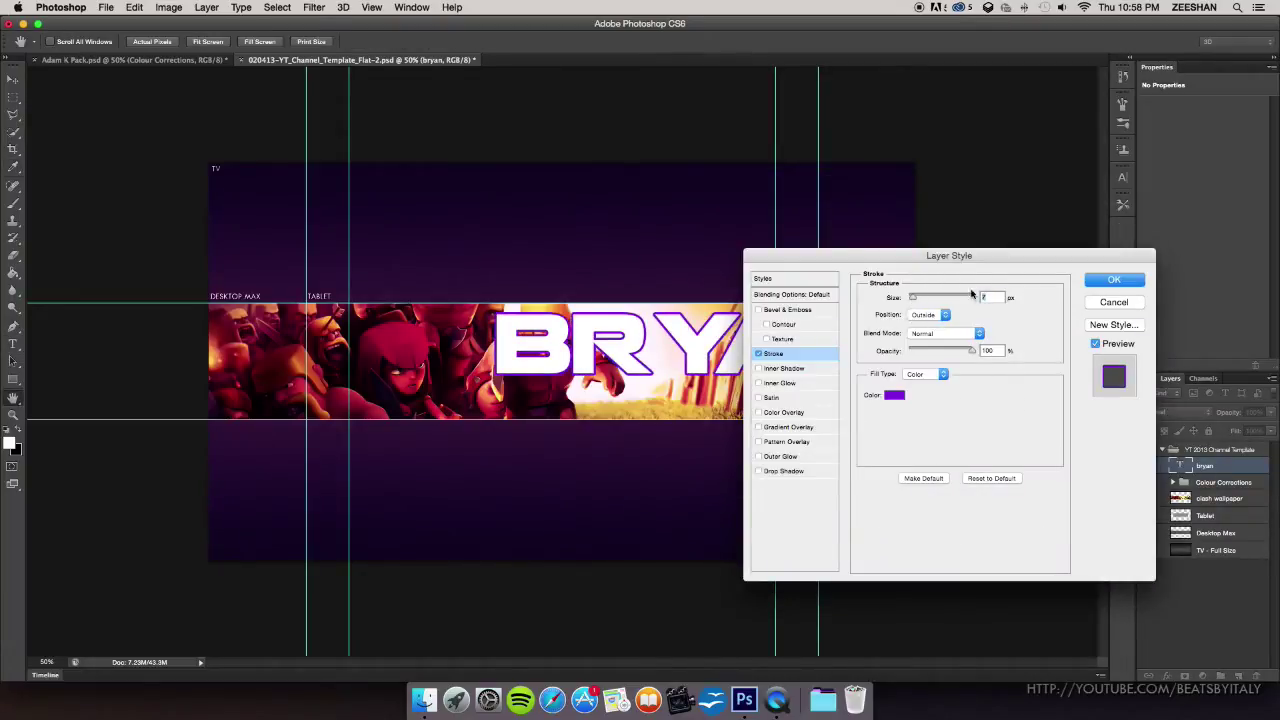
click(1115, 281)
Try to adjust the tracking of the letter Y in the channel-name title
drag(657, 346, 710, 346)
click(1122, 177)
drag(1051, 219, 984, 209)
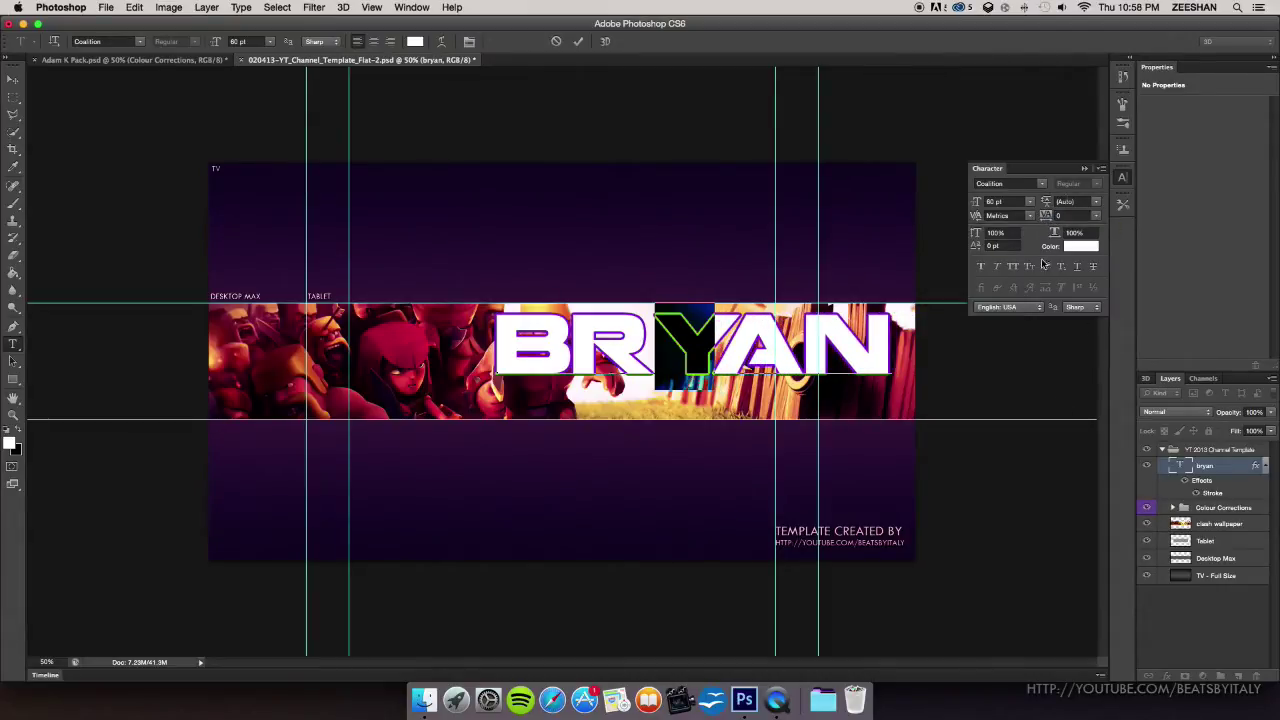
click(1122, 177)
click(1175, 650)
Move the channel-name title to the centre of the banner strip
click(13, 80)
drag(663, 348, 533, 361)
click(1172, 632)
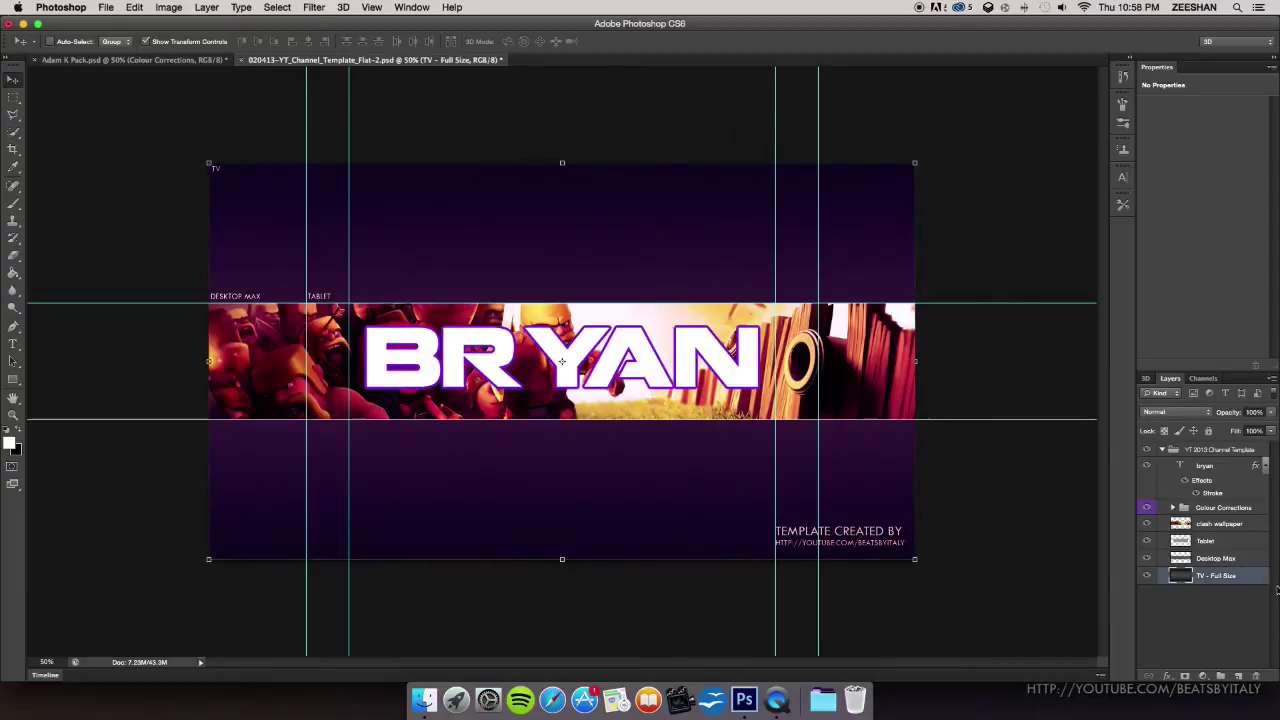
Place the JQlzLsx wizard image from the Desktop folder into the banner document
click(424, 699)
click(769, 240)
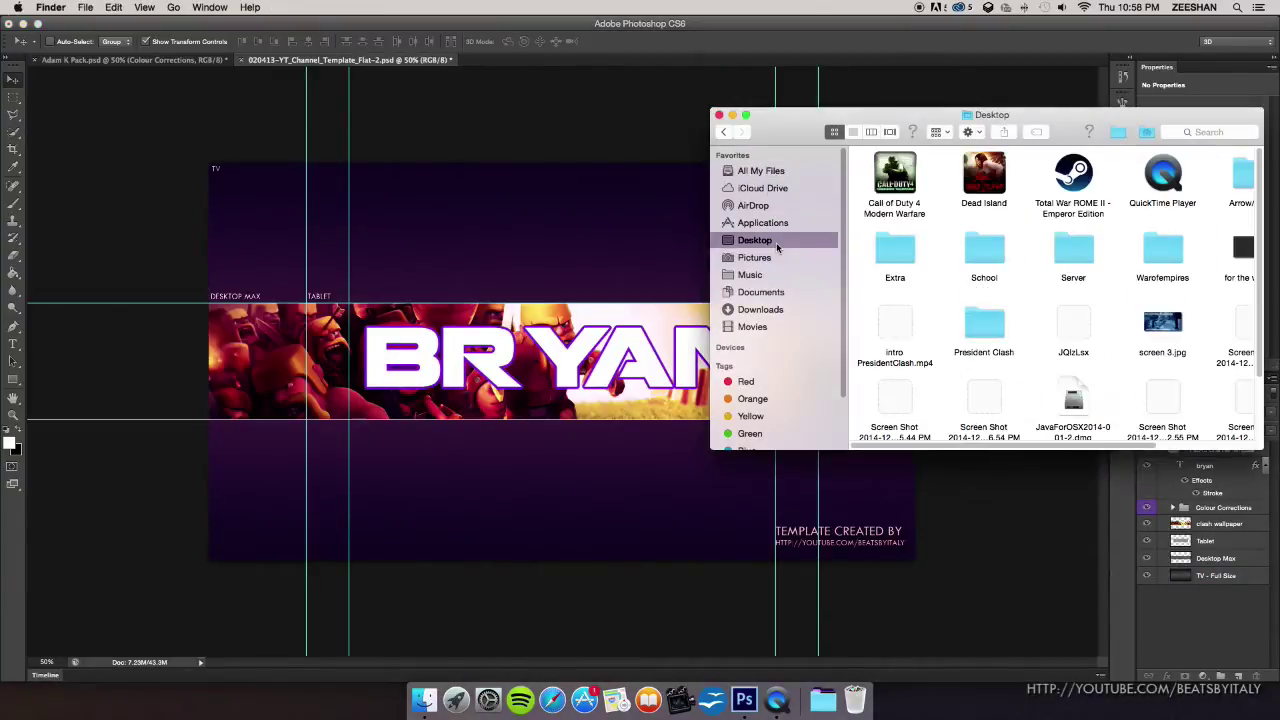
scroll(1060, 248, down, 3)
drag(1064, 251, 620, 250)
Scale the wizard to about 22%, tilt it about 5° clockwise, and position it at the banner's right end
drag(829, 152, 861, 172)
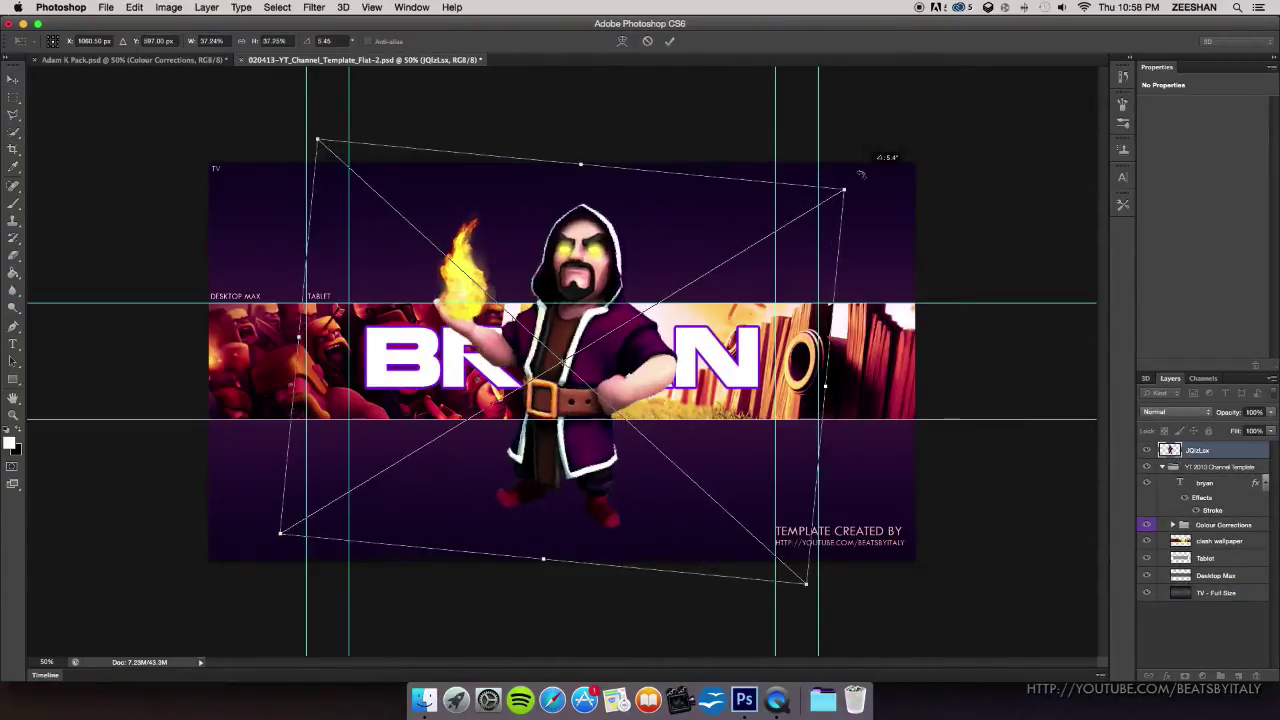
drag(800, 225, 929, 272)
drag(975, 237, 782, 366)
drag(755, 615, 901, 414)
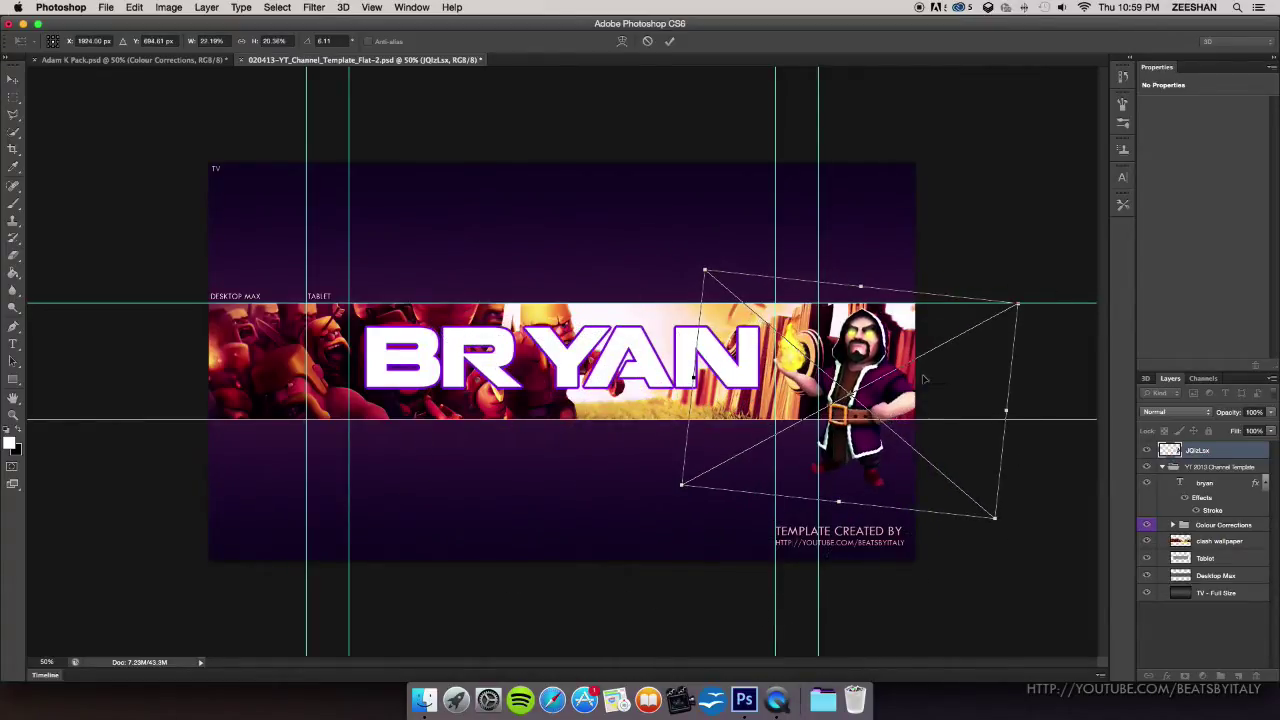
drag(671, 485, 673, 490)
drag(702, 273, 717, 280)
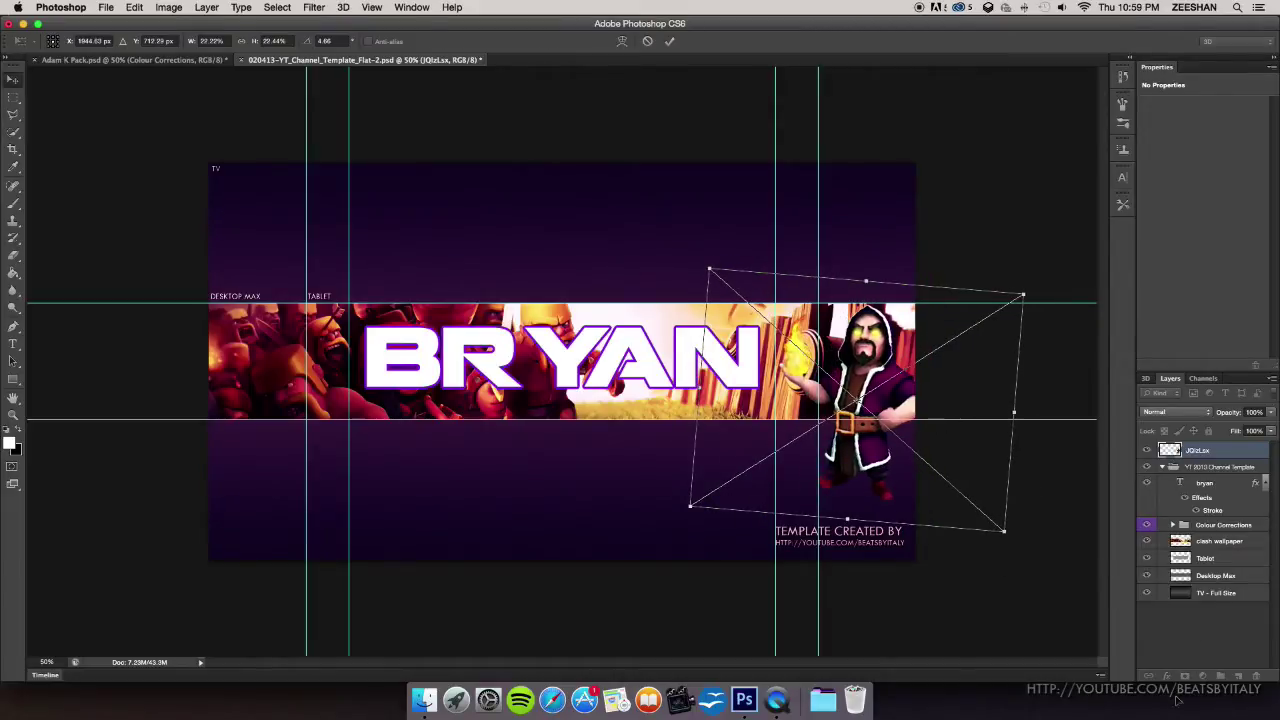
key(Return)
Delete the JQlzLsx wizard layer
click(1180, 640)
click(1238, 453)
key(Delete)
Place the JQlzLsx wizard image from the Desktop again and shrink it toward the banner's right end
click(424, 700)
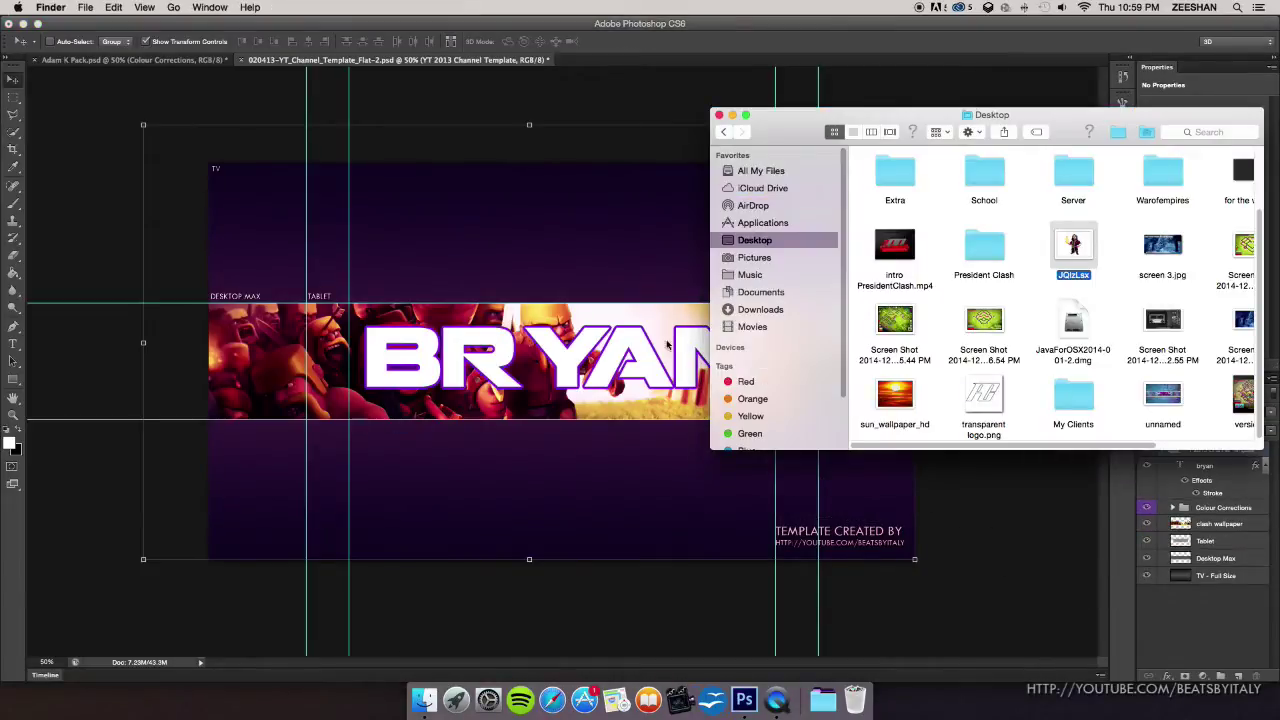
drag(667, 345, 646, 430)
drag(567, 397, 646, 440)
drag(366, 203, 523, 294)
drag(773, 487, 928, 406)
Reduce the wizard, tilted about 9° clockwise, to about 22.5% and fit its head inside the banner strip's right end
drag(668, 240, 672, 273)
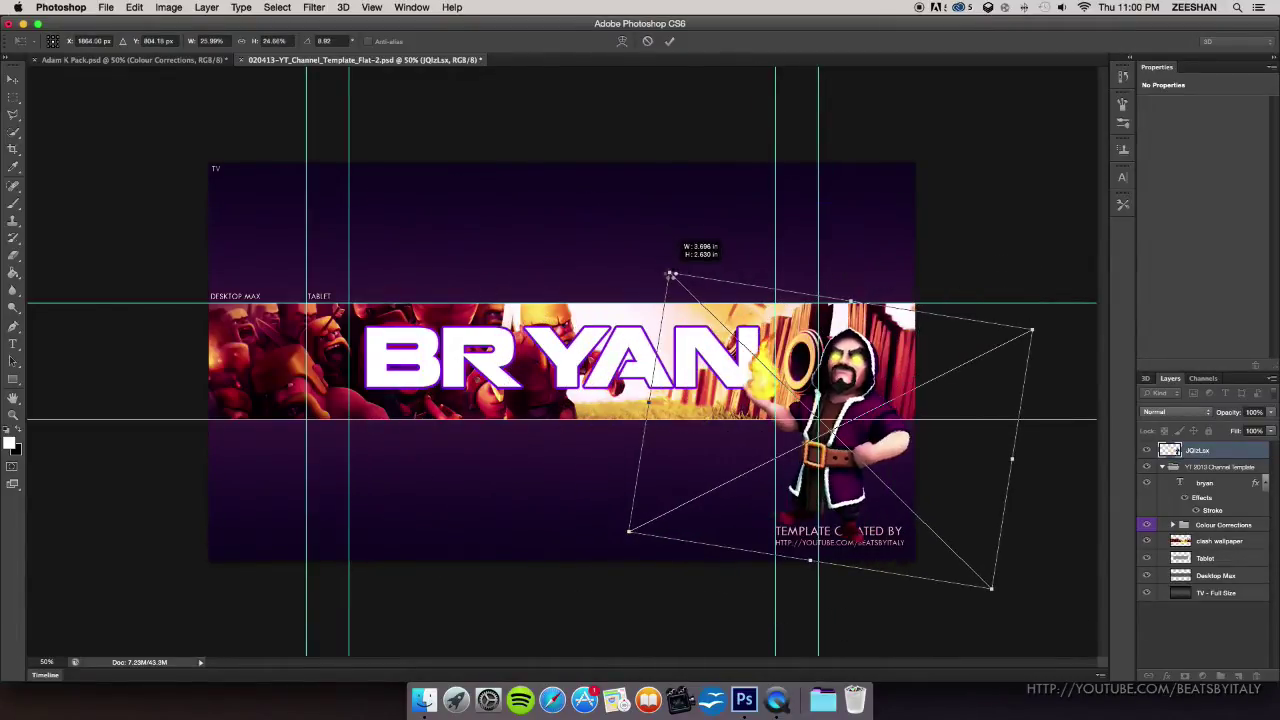
drag(887, 430, 871, 395)
drag(977, 553, 938, 521)
drag(855, 372, 911, 398)
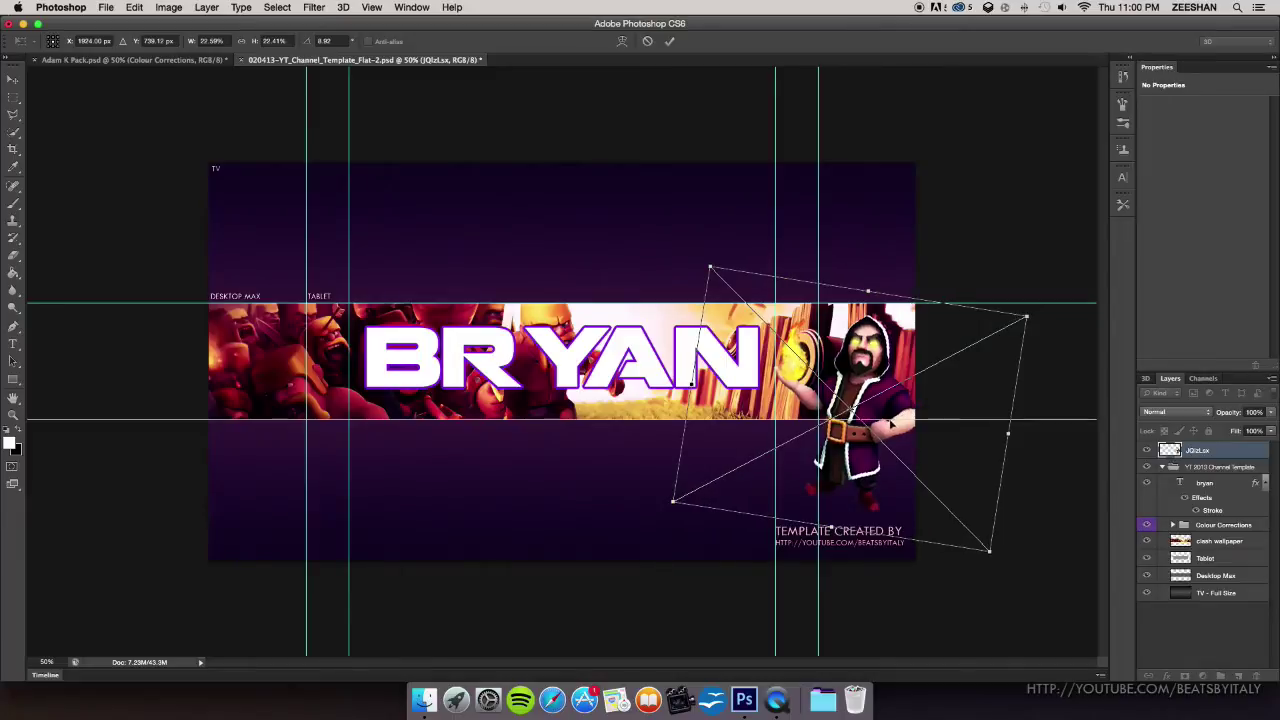
key(Return)
click(1178, 629)
Erase the wizard's lower body below the banner strip and delete the wizard layer
key(e)
click(870, 473)
key(Return)
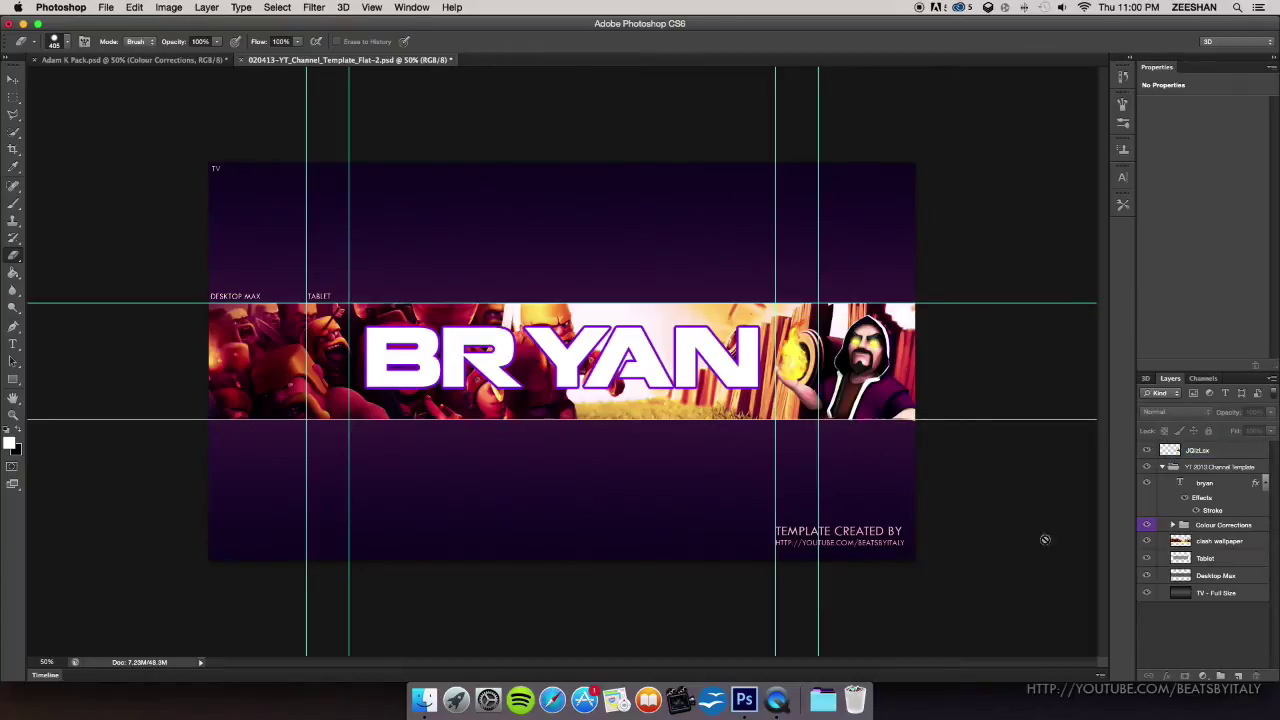
click(1168, 454)
key(Delete)
Place the pekka 2 image from the Pictures folder into the banner and flip it horizontally
click(424, 699)
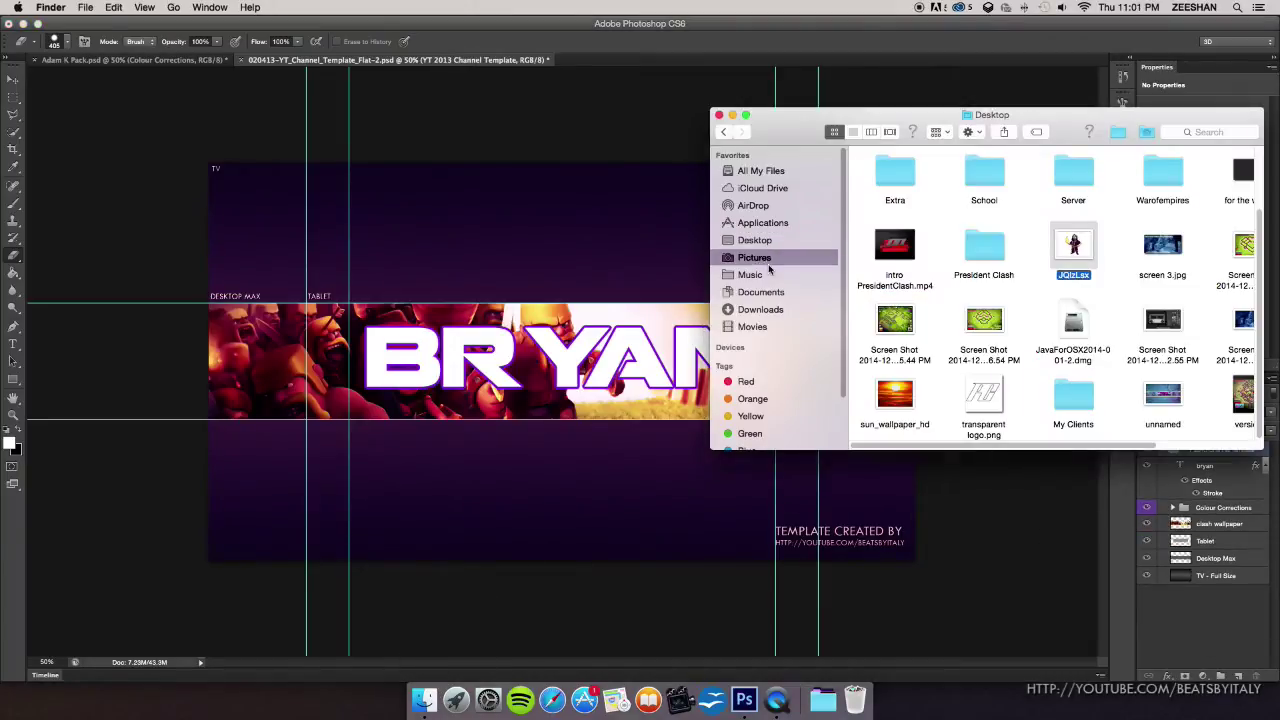
click(769, 266)
scroll(1050, 310, down, 10)
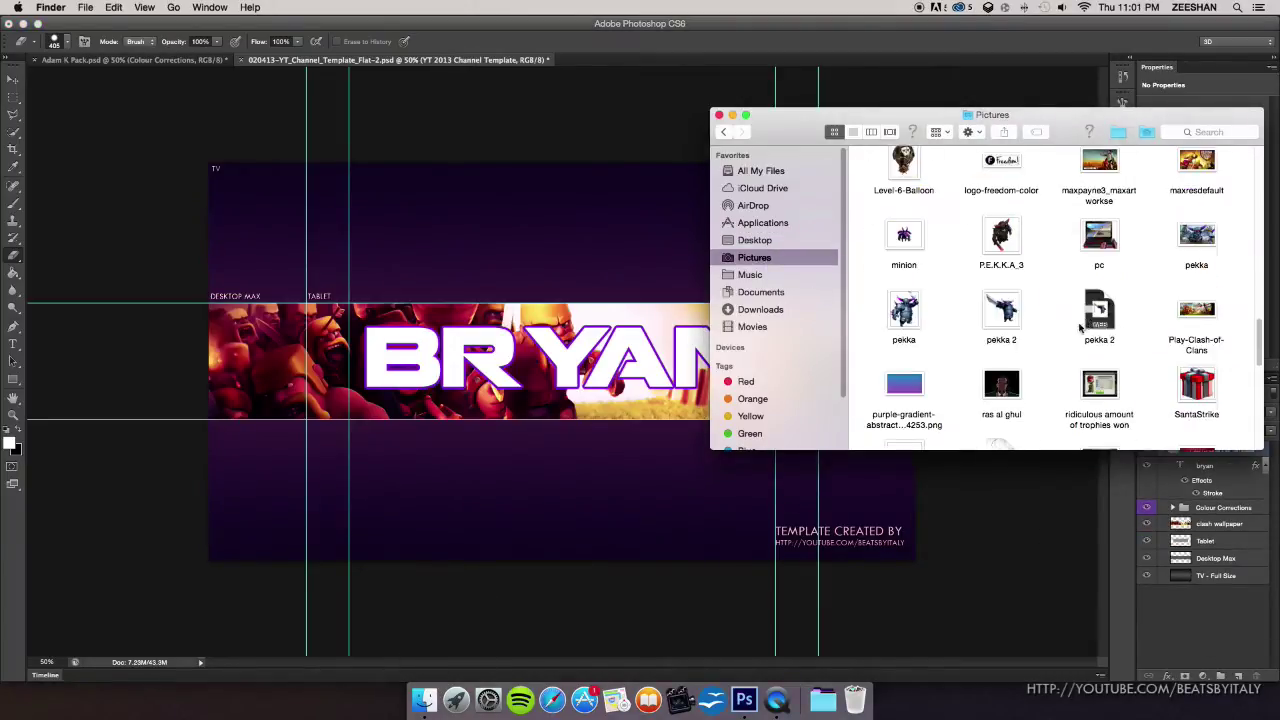
drag(1080, 327, 545, 375)
right_click(592, 356)
click(625, 523)
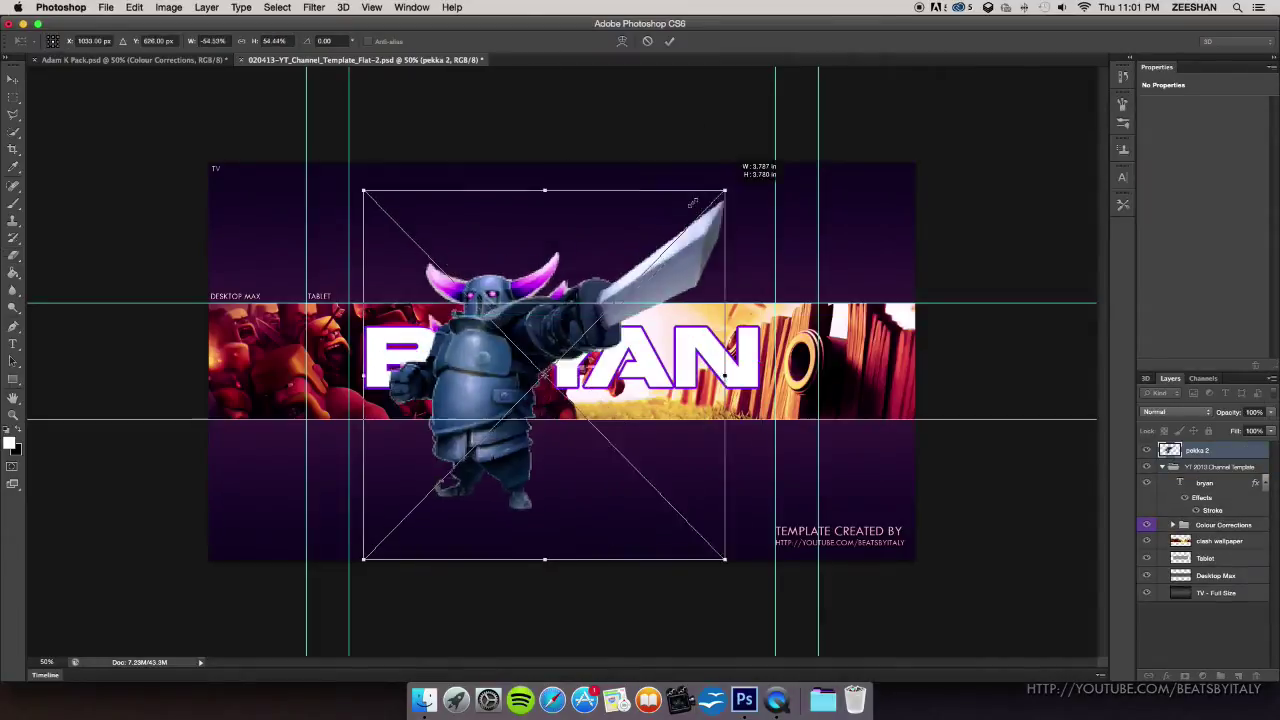
Scale the pekka figure to about 45% width and 43% height at the banner's left end
drag(692, 203, 695, 243)
drag(627, 340, 447, 340)
drag(515, 242, 496, 259)
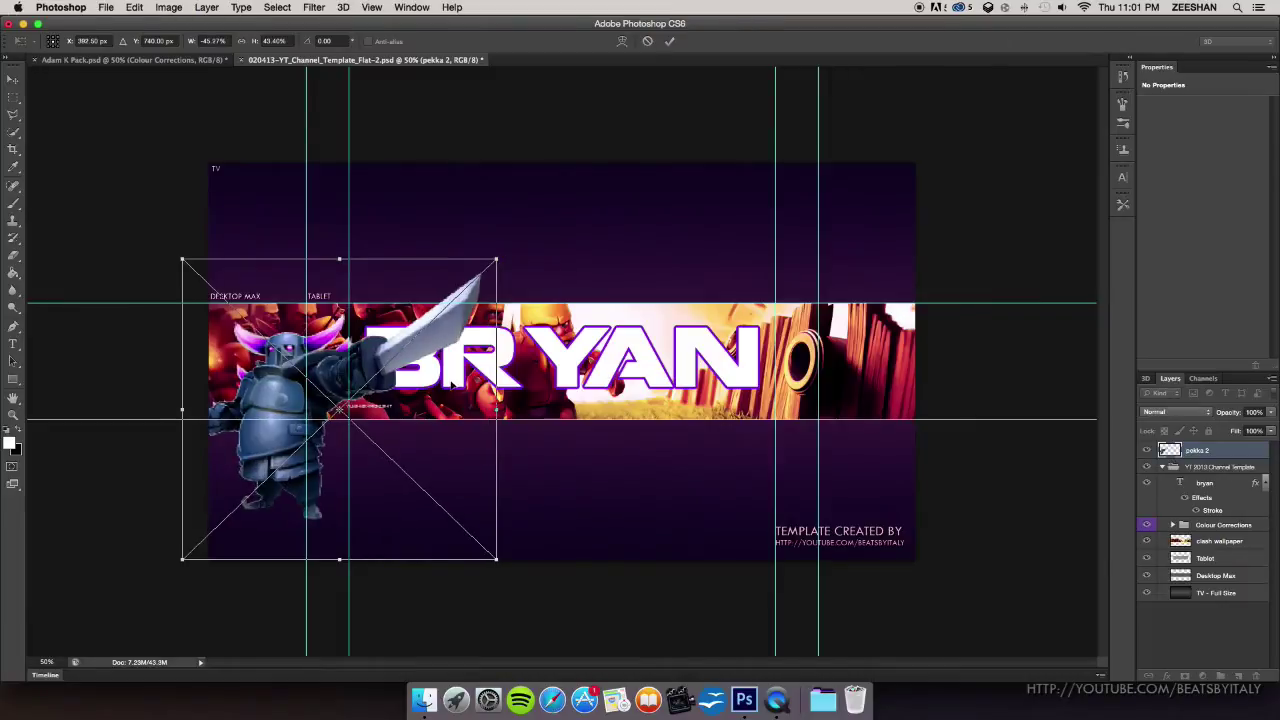
key(Return)
key(e)
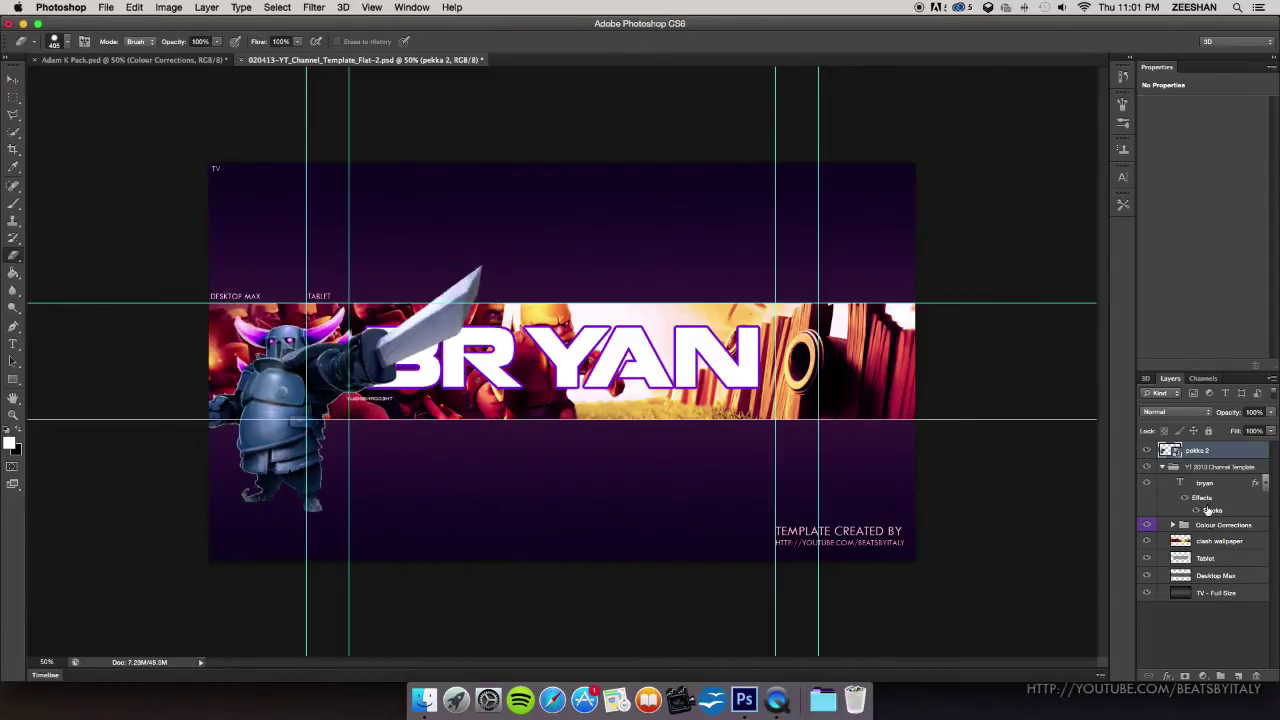
Shift the channel-name title down and right, and move its layer above pekka 2
click(1210, 483)
key(v)
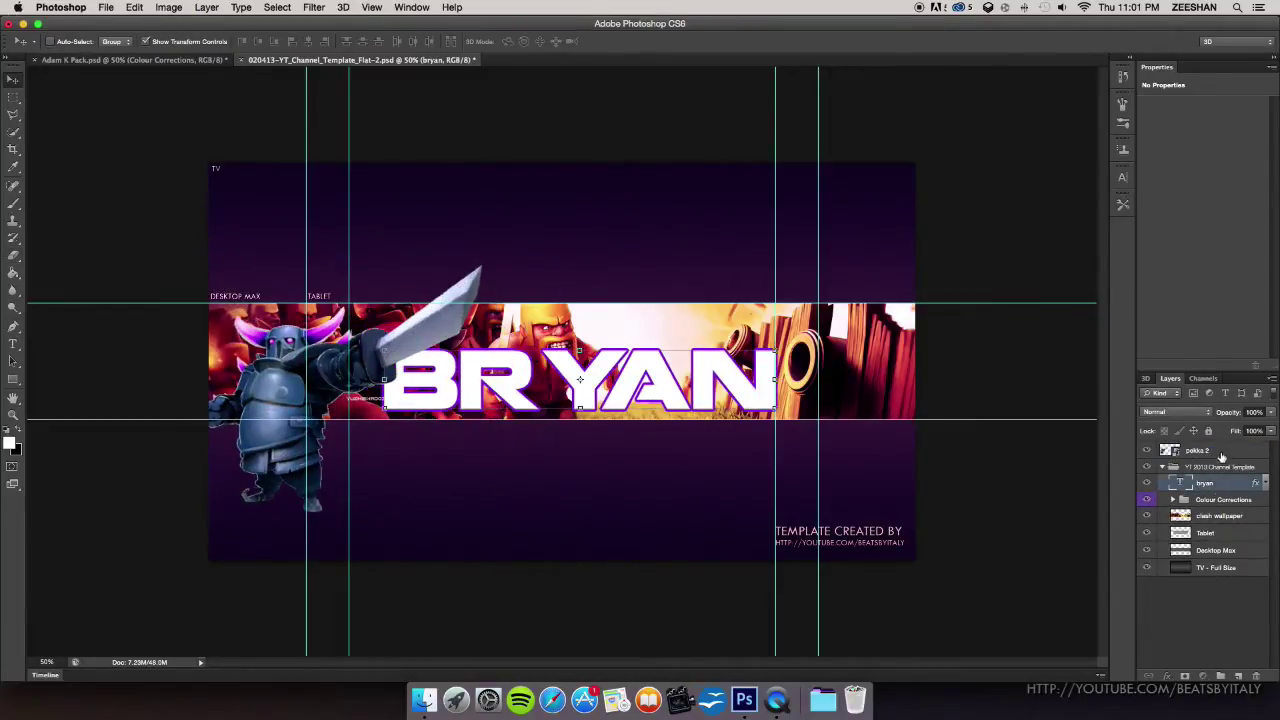
drag(1221, 457, 1219, 445)
drag(653, 367, 648, 365)
Rotate the pekka figure about 7° counter-clockwise and reposition it at the banner's left end
click(1206, 467)
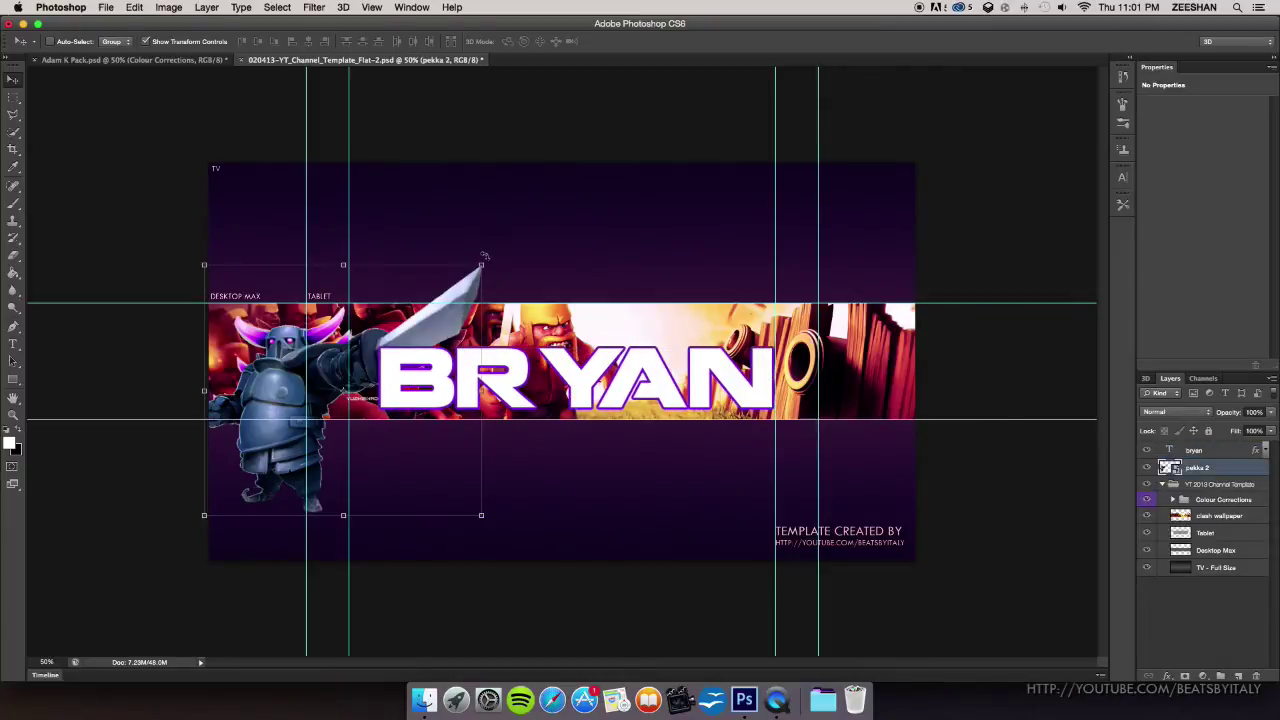
drag(483, 258, 392, 315)
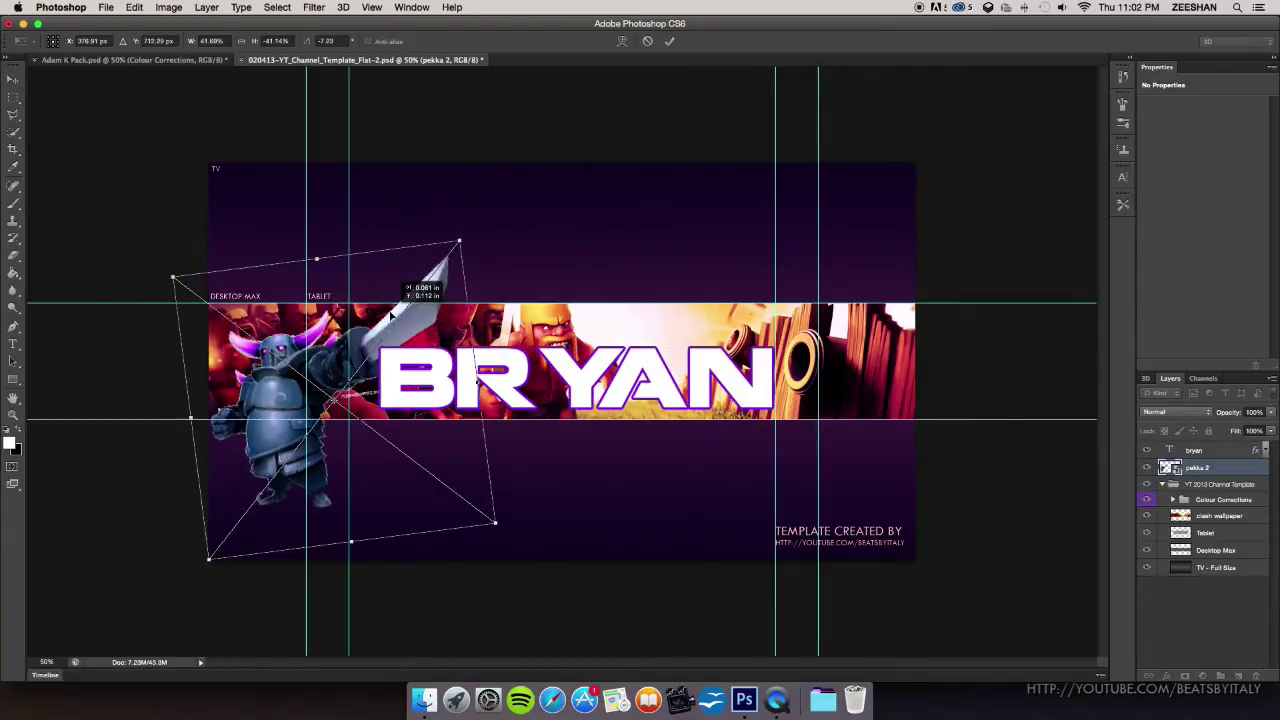
key(Escape)
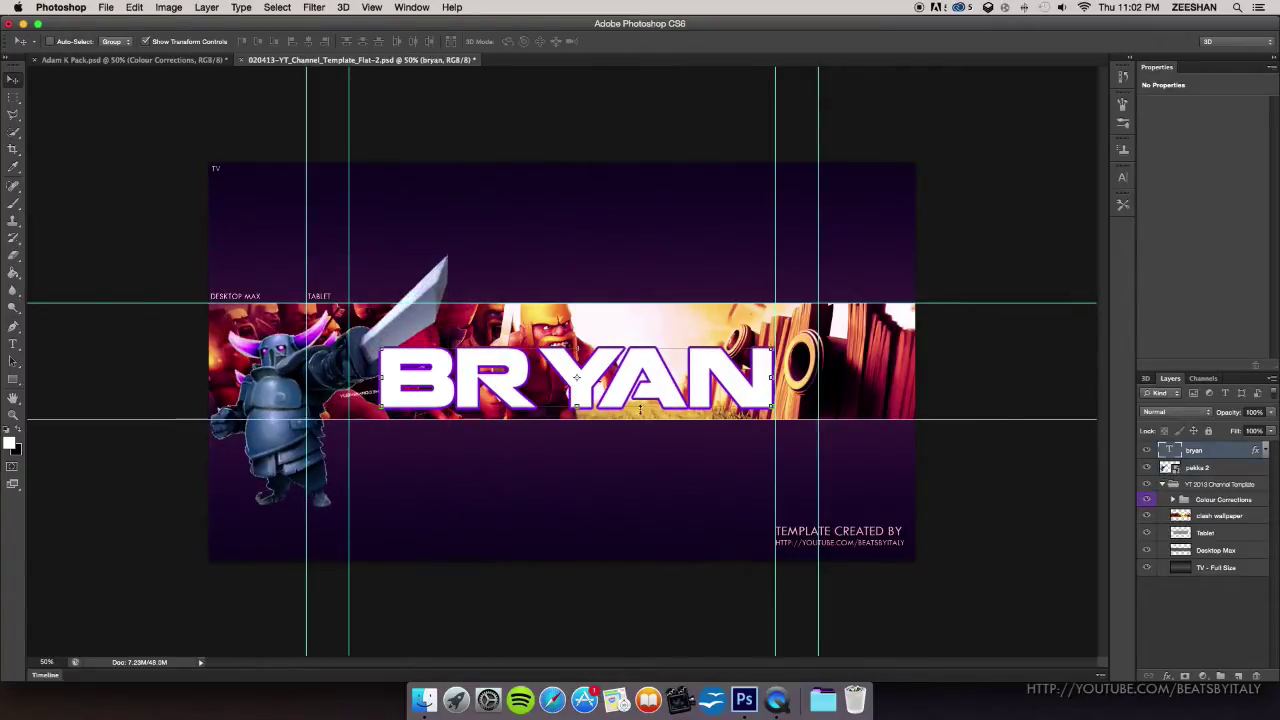
Rasterize the pekka 2 layer and erase the small watermark text beside the figure
click(13, 256)
click(400, 400)
click(744, 250)
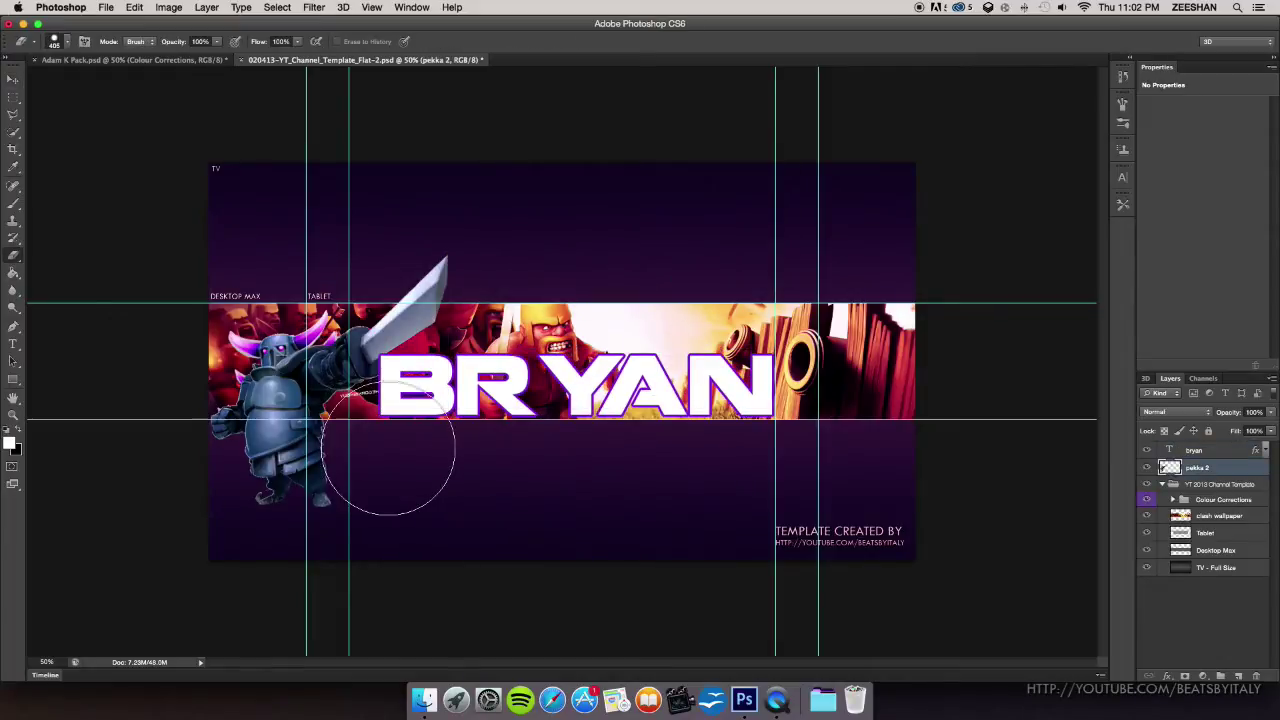
click(67, 42)
key(Escape)
Move the channel-name title to the right of the sword and order its layer beneath pekka 2
key(v)
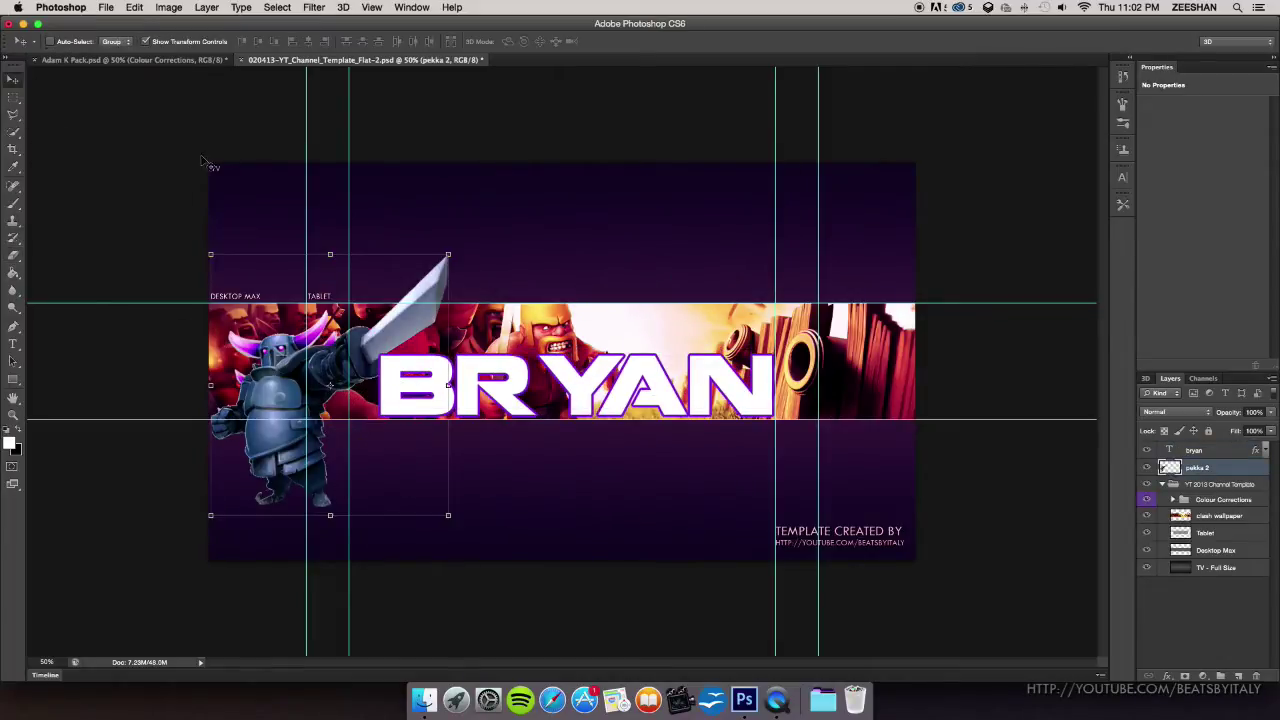
click(1192, 451)
drag(624, 383, 711, 373)
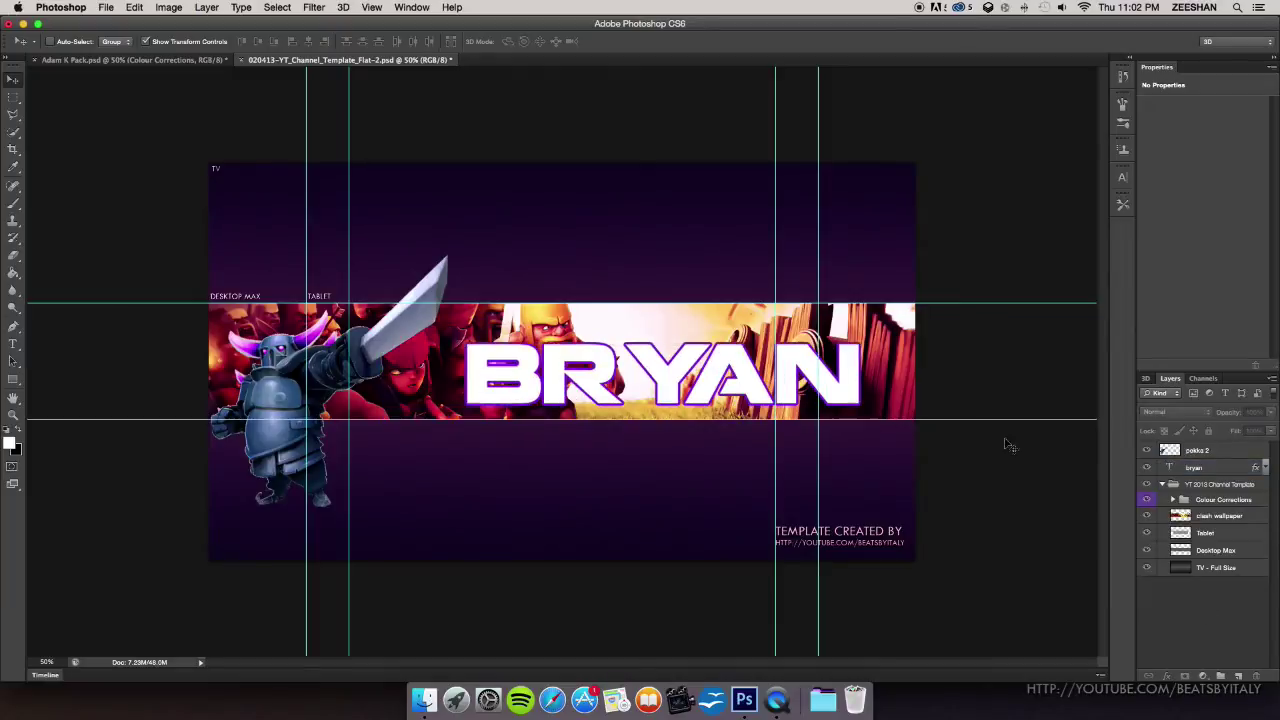
Set the channel-name title's font size to 55 pt
key(t)
drag(473, 371, 942, 407)
drag(252, 42, 174, 30)
text(55)
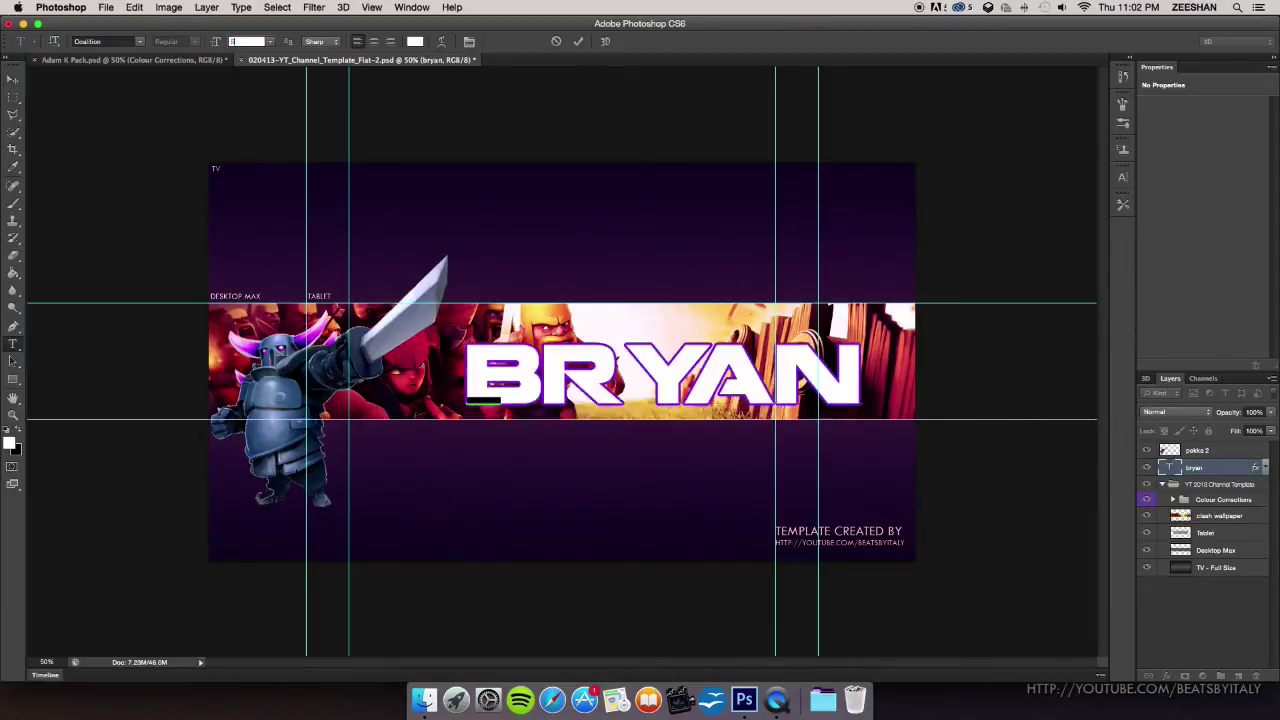
key(Return)
Move the channel-name title left to the middle of the banner strip, beside the pekka's sword
click(13, 79)
drag(728, 384, 660, 385)
click(1206, 610)
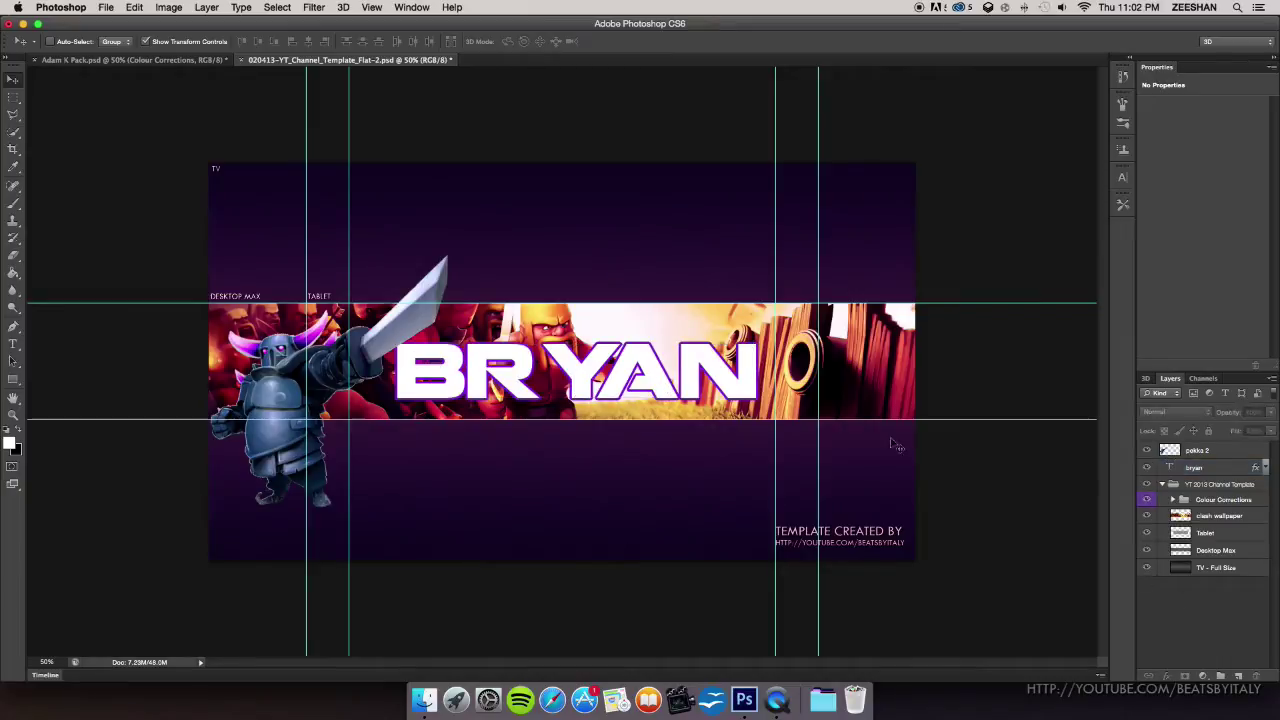
Reduce the channel-name title's font size to 52 pt and keep it centred in the banner strip
click(13, 345)
drag(405, 372, 709, 360)
text(52)
click(12, 80)
click(1191, 637)
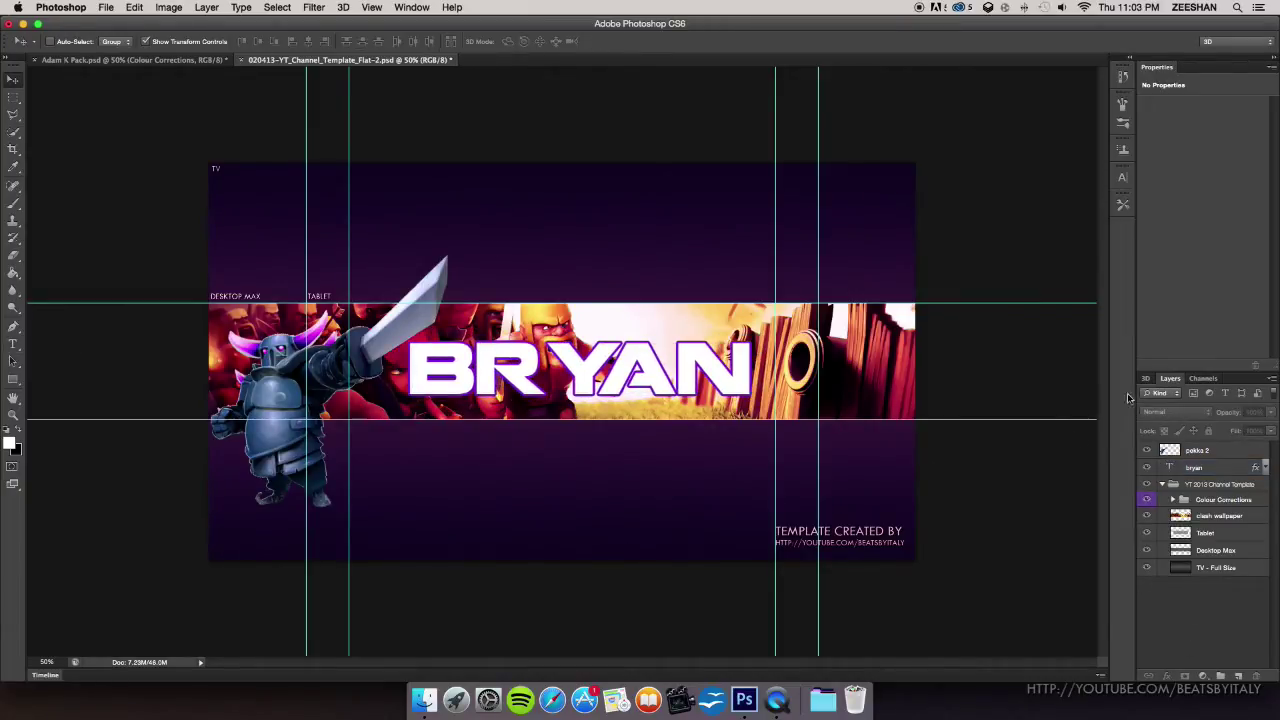
Place the JQlzLsx wizard image, scaled to about 25% and tilted about 5° clockwise, near the banner's right end
click(432, 699)
drag(1074, 257, 570, 335)
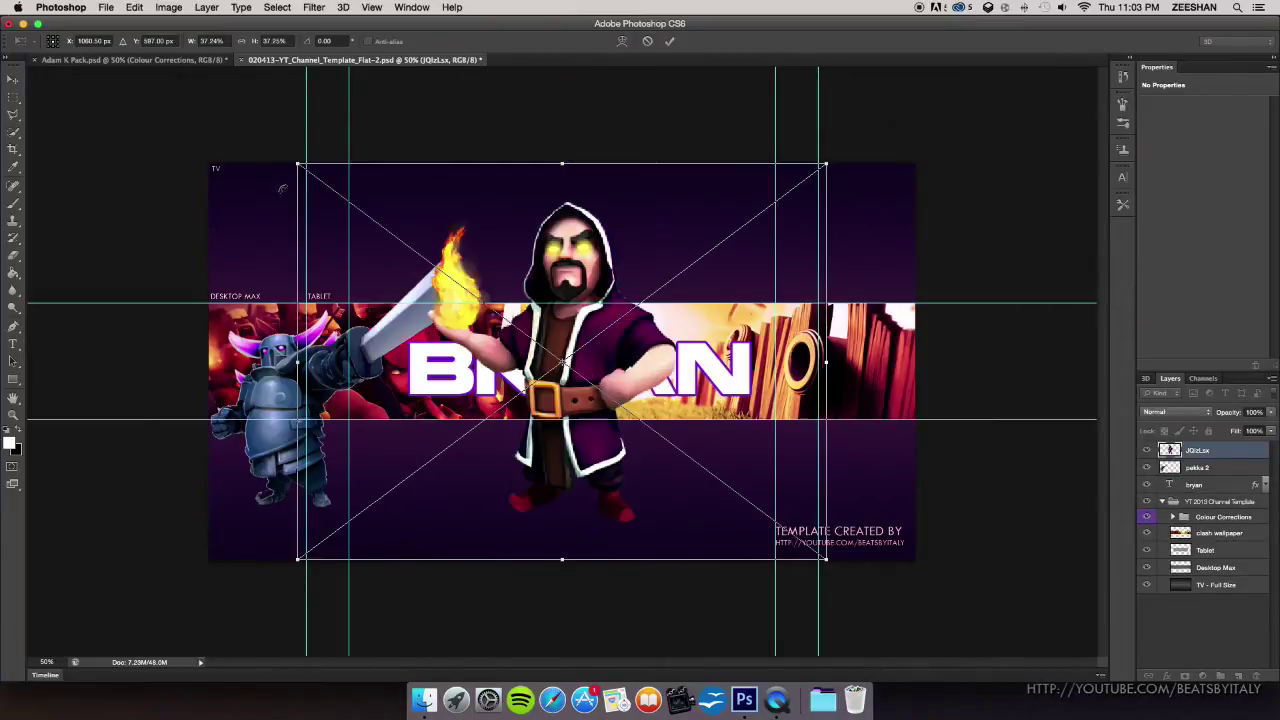
drag(297, 163, 472, 303)
mouse_move(836, 272)
mouse_down()
mouse_move(863, 290)
mouse_move(840, 280)
mouse_move(850, 287)
mouse_up()
drag(735, 433, 907, 414)
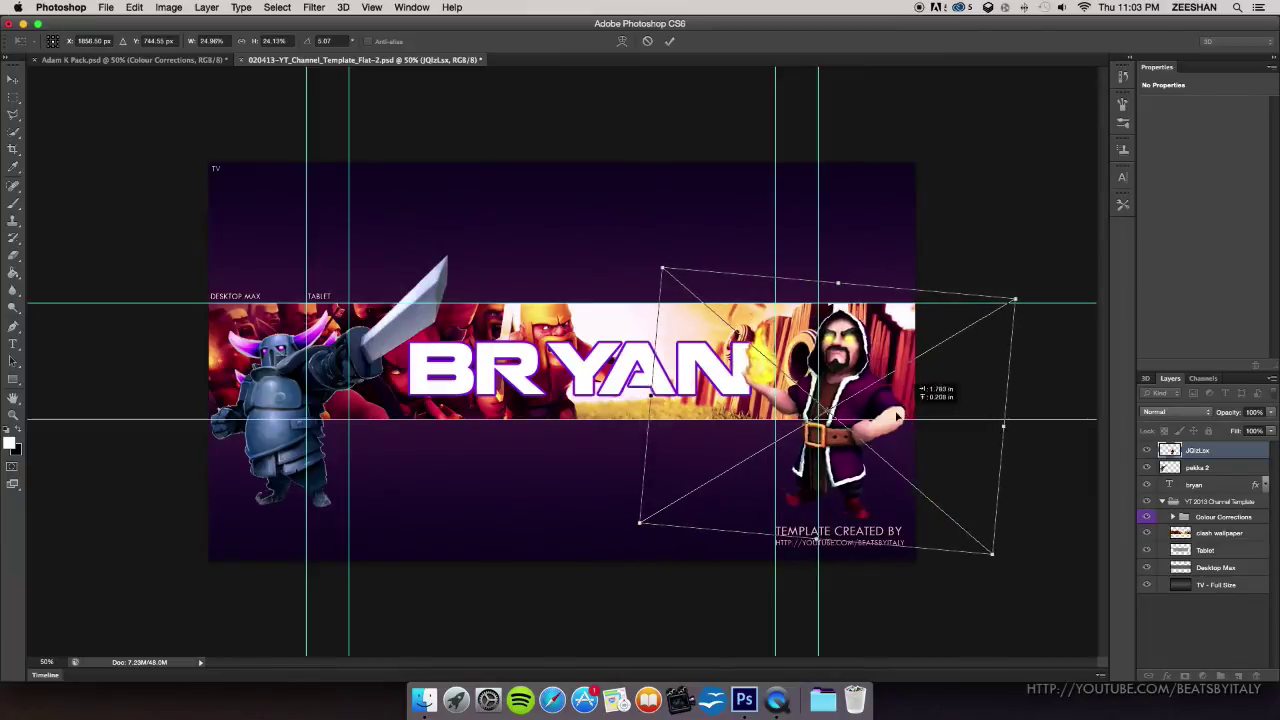
Resize the wizard to about 22% width and 21% height, and fit its head inside the banner strip's right end
drag(659, 268, 723, 342)
drag(852, 397, 844, 343)
drag(1000, 314, 1030, 276)
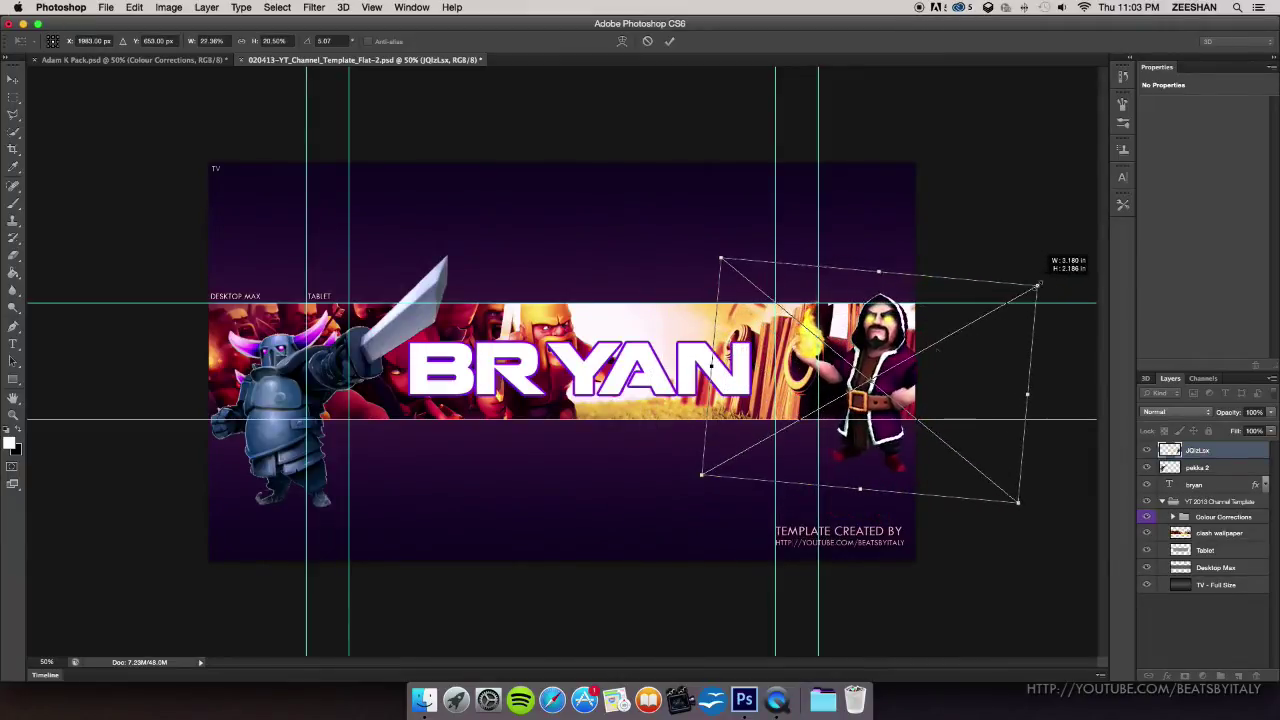
drag(912, 375, 922, 396)
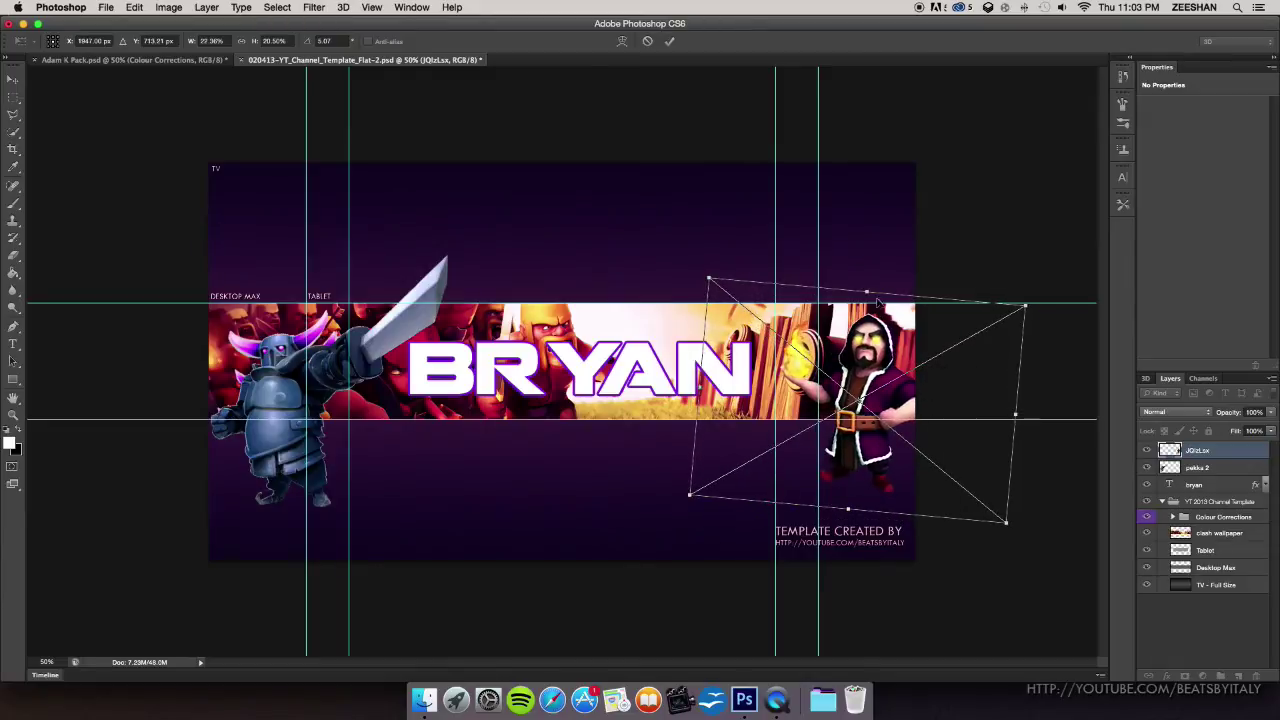
drag(869, 292, 870, 285)
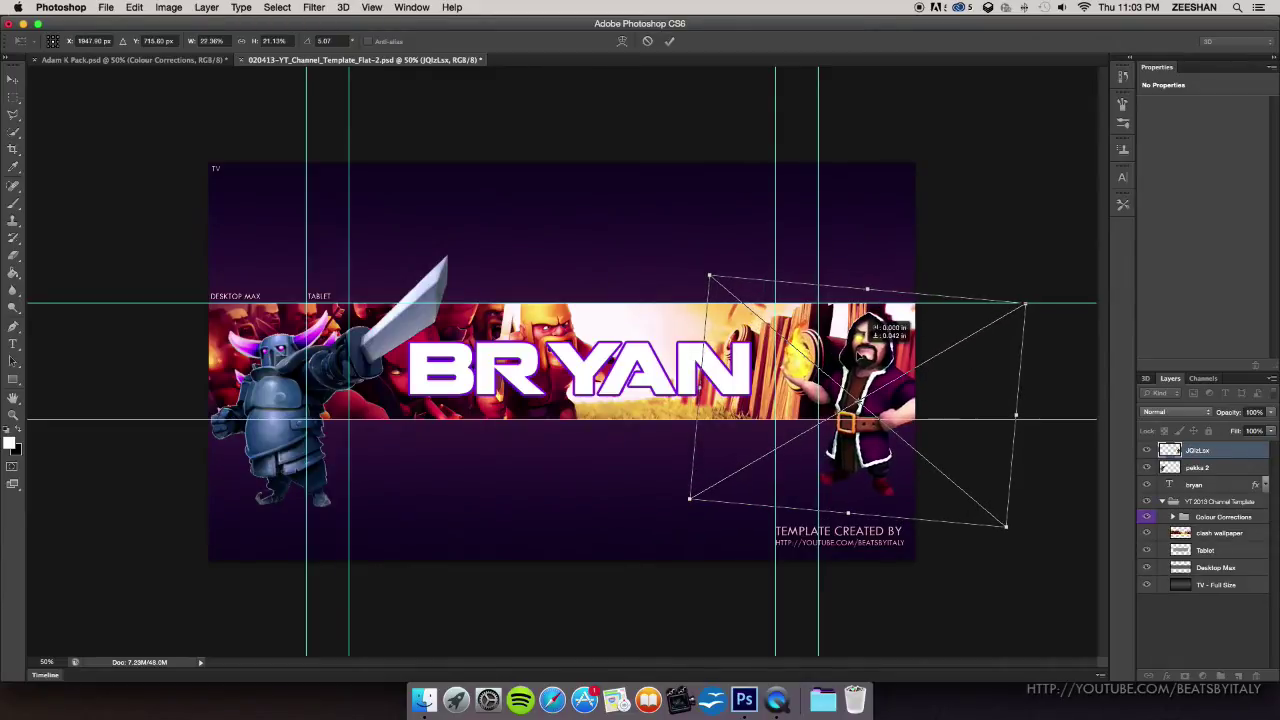
key(Return)
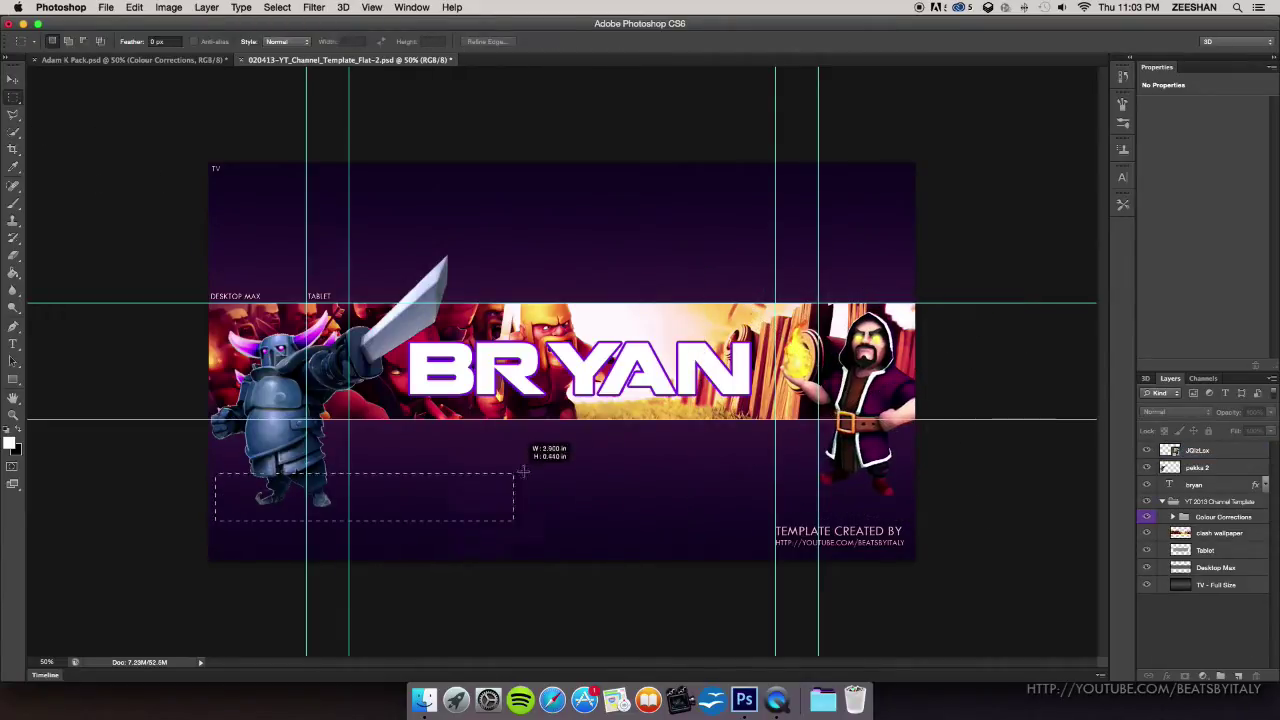
Erase the parts of the wizard and the pekka that hang below the banner strip
click(13, 256)
click(780, 477)
click(740, 239)
click(1198, 450)
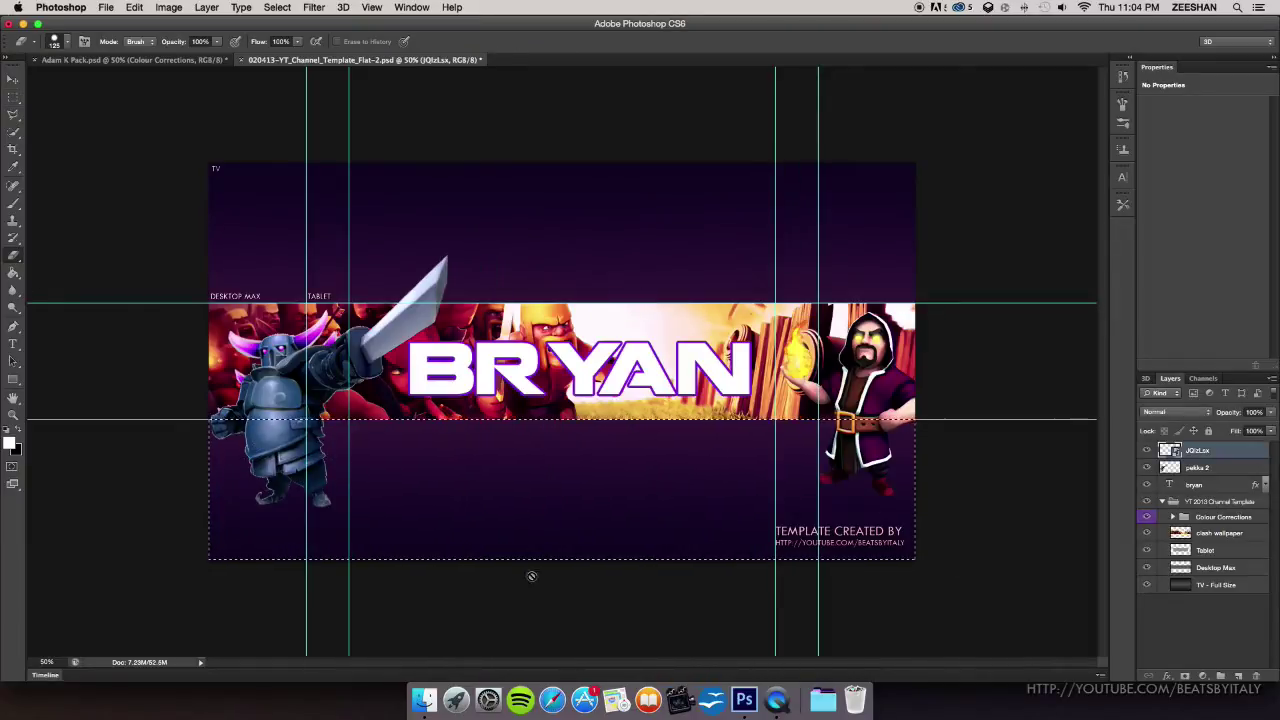
click(545, 525)
click(740, 250)
key(alt+bracketleft)
key(Delete)
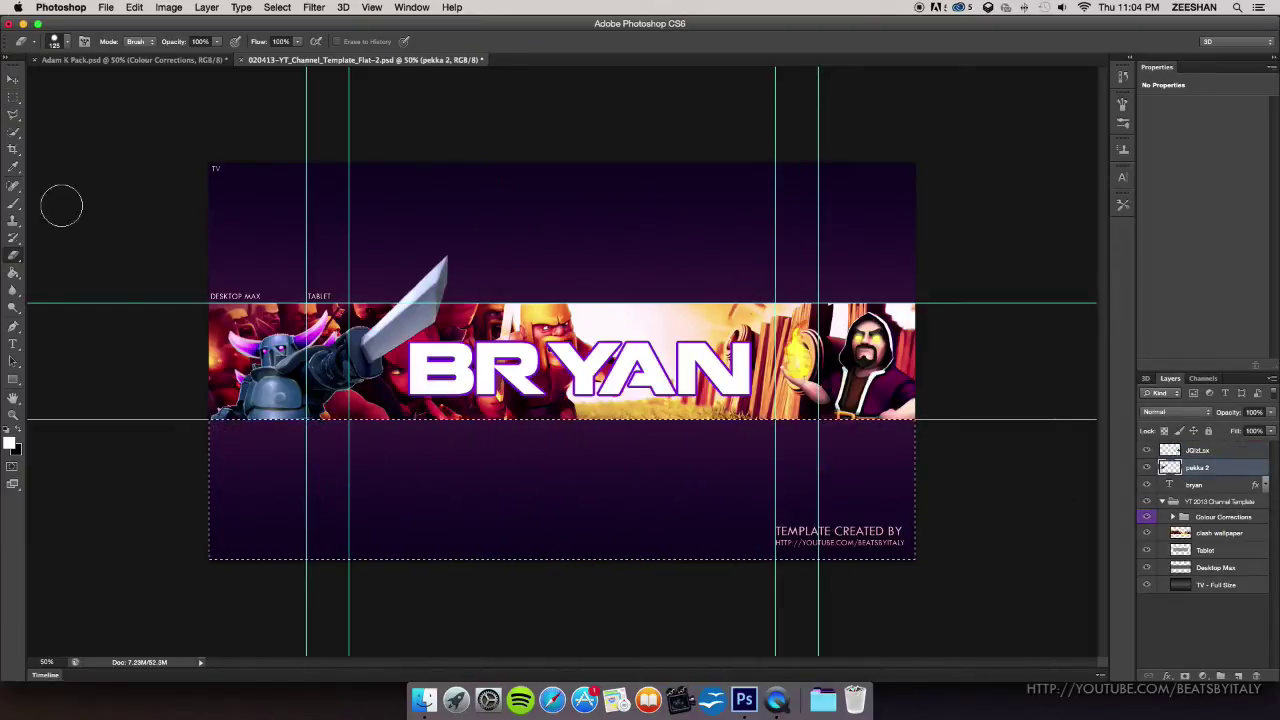
Erase the tip of the pekka's sword above the banner strip and clear the selection
key(m)
key(super+d)
key(e)
drag(438, 262, 466, 298)
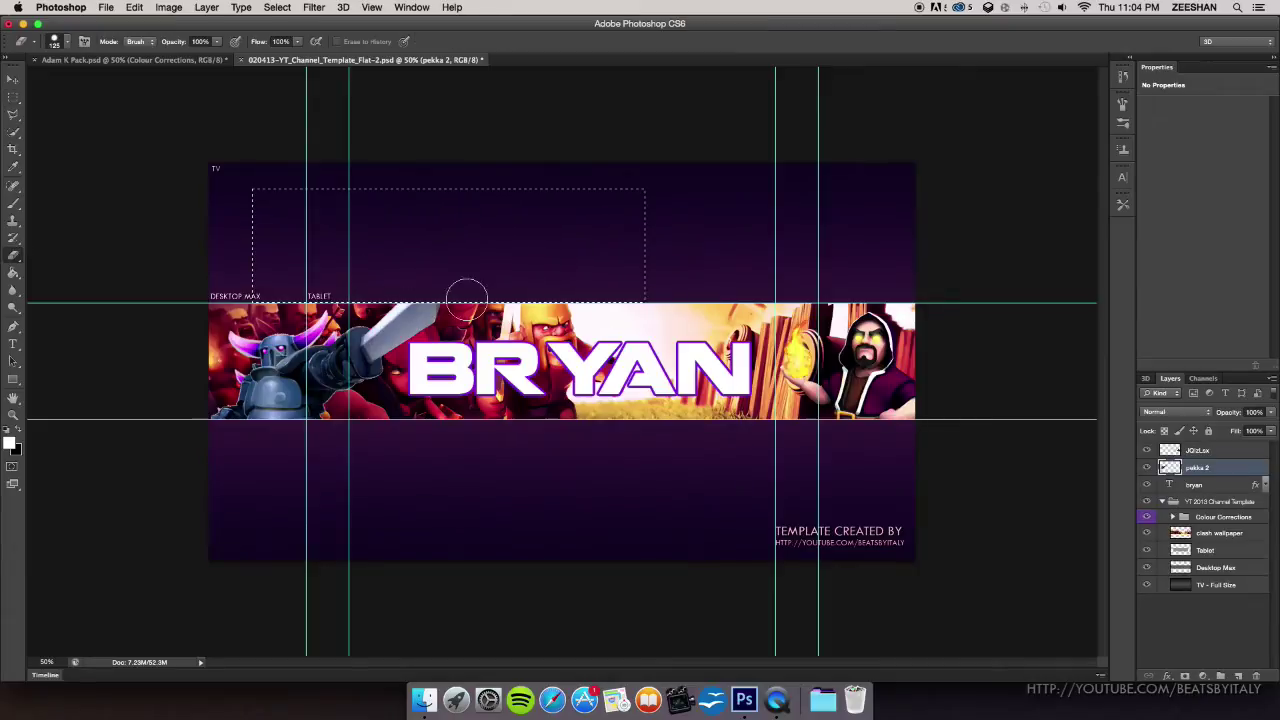
click(14, 99)
key(super+d)
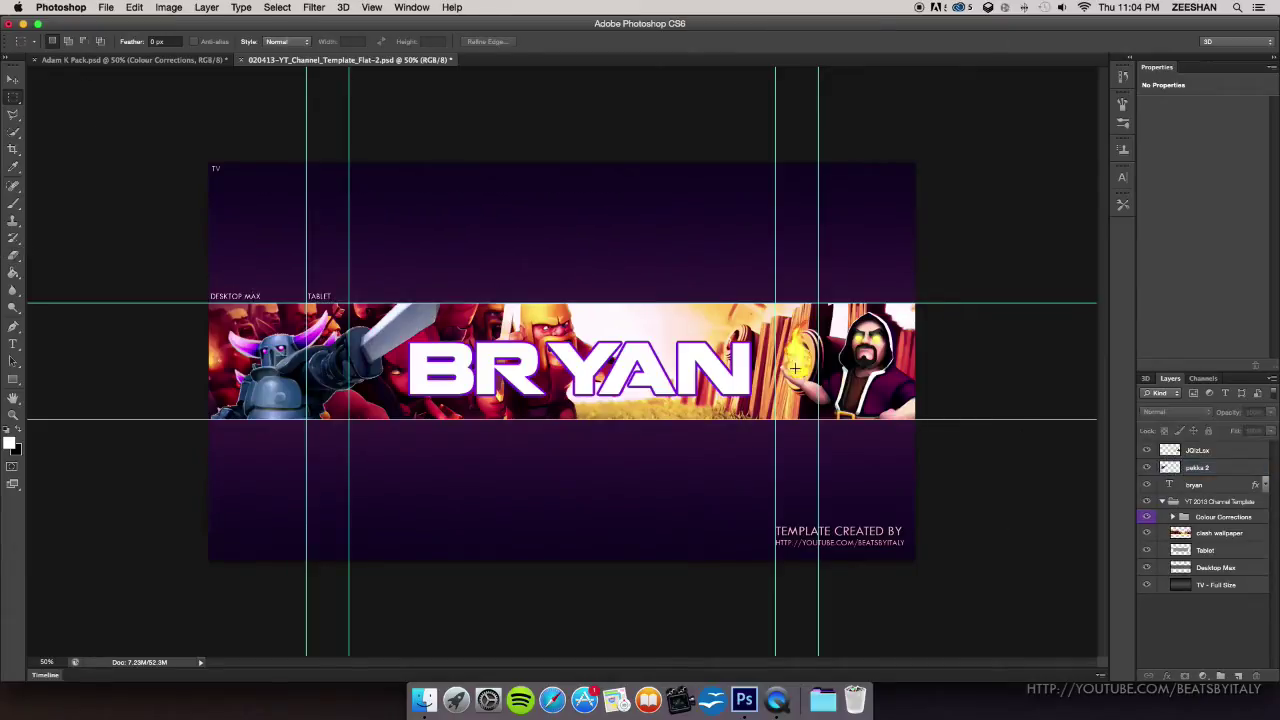
Show the Starburst 1 texture in Adam K Pack.psd and copy it into the channel banner document
click(102, 61)
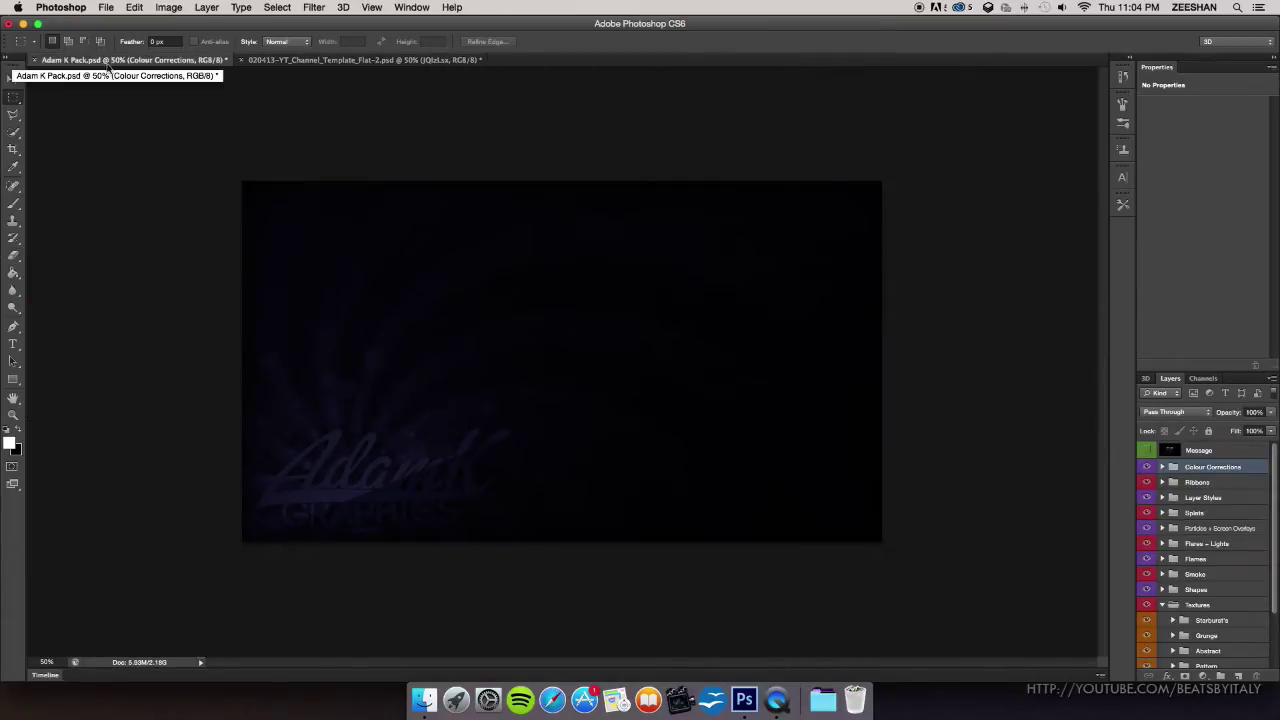
scroll(1164, 490, down, 3)
click(1173, 568)
click(1147, 583)
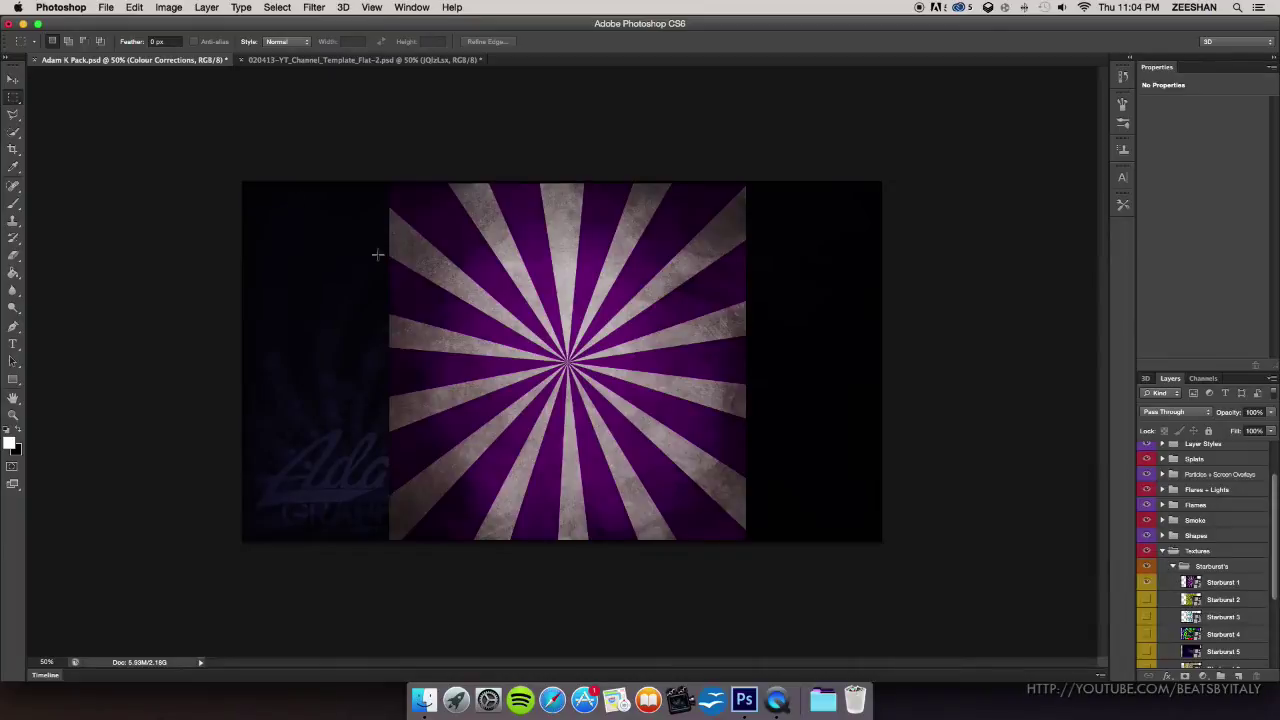
click(15, 80)
click(1192, 586)
drag(627, 418, 577, 400)
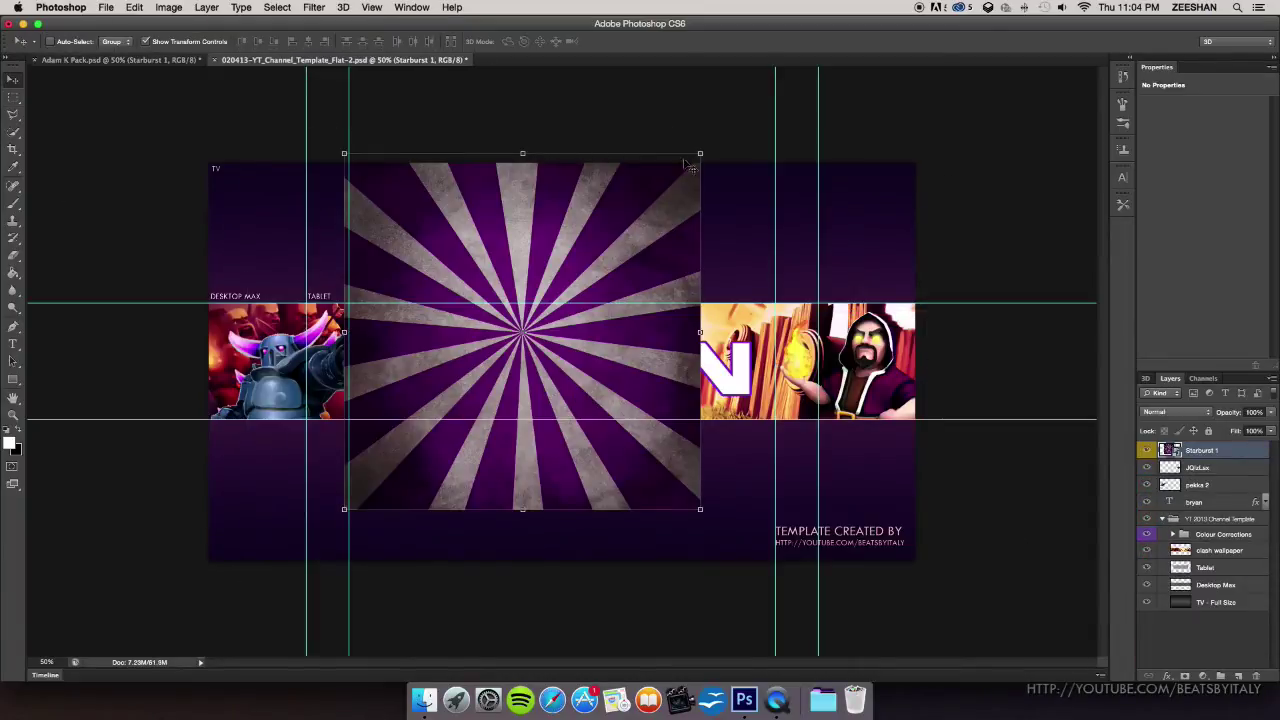
Stretch the starburst texture to cover the full banner canvas and apply the transform
drag(700, 154, 914, 158)
drag(343, 154, 211, 163)
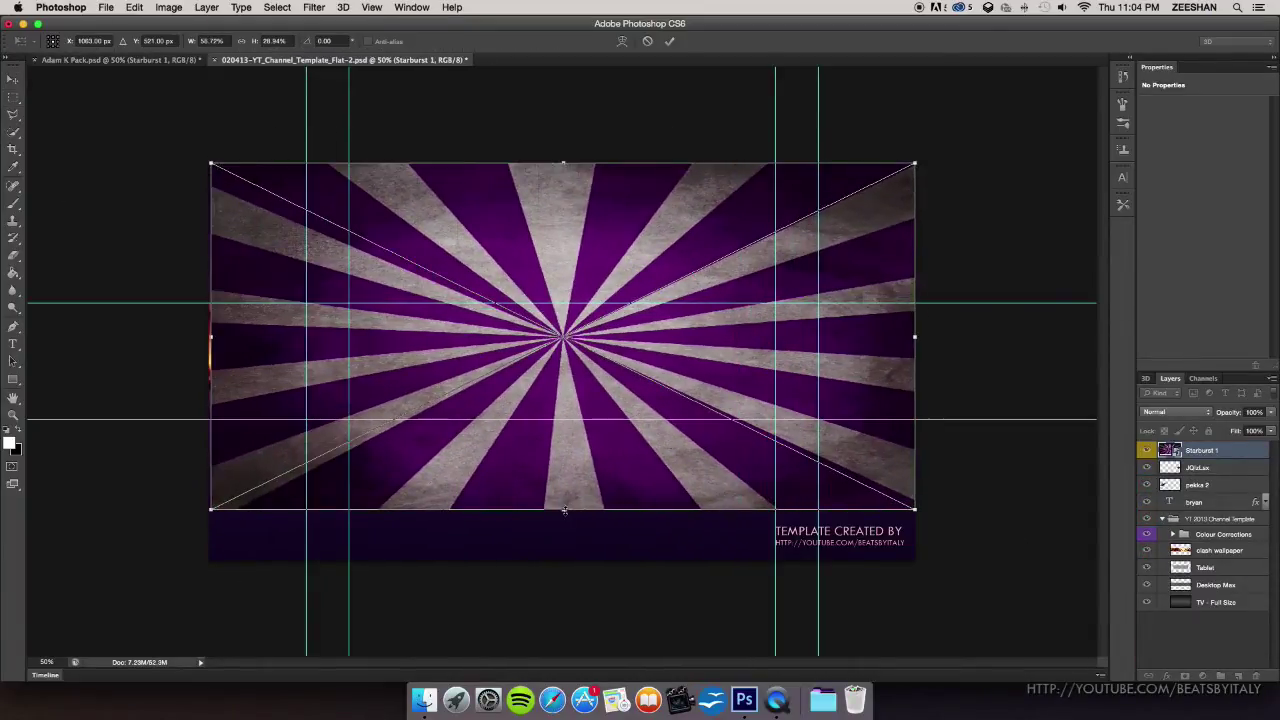
drag(565, 510, 565, 559)
key(Return)
Reduce the Starburst 1 layer's opacity to 15% and place it between the pekka and title layers
right_click(1216, 450)
click(1092, 227)
drag(986, 317, 934, 318)
key(Return)
drag(1215, 506, 1213, 492)
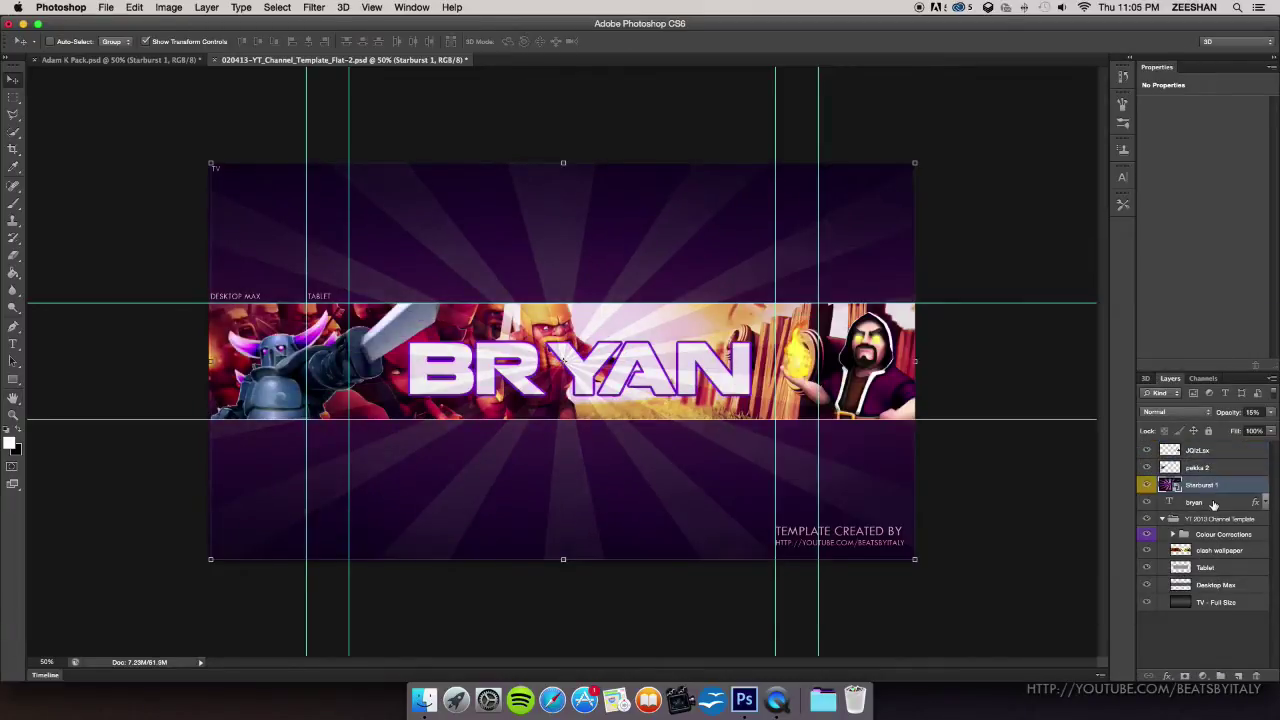
Select the area above the banner strip, rasterize the Starburst 1 layer and erase its rays there
click(13, 254)
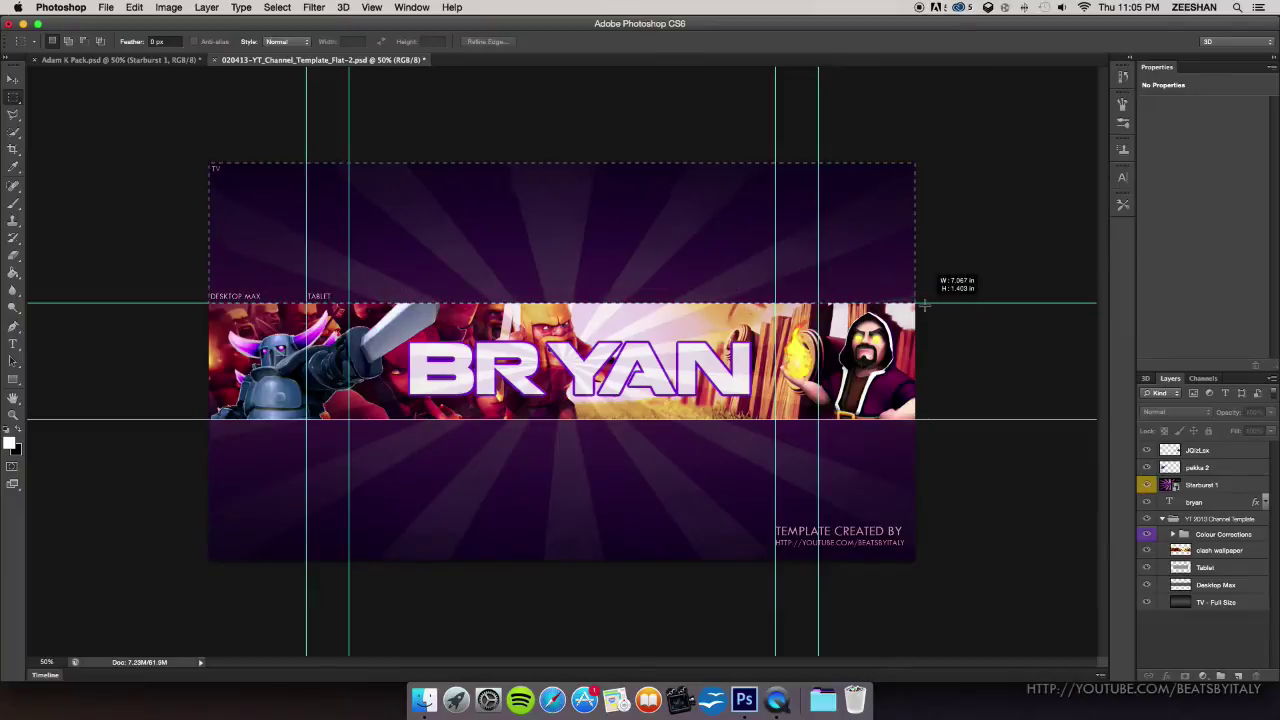
click(13, 256)
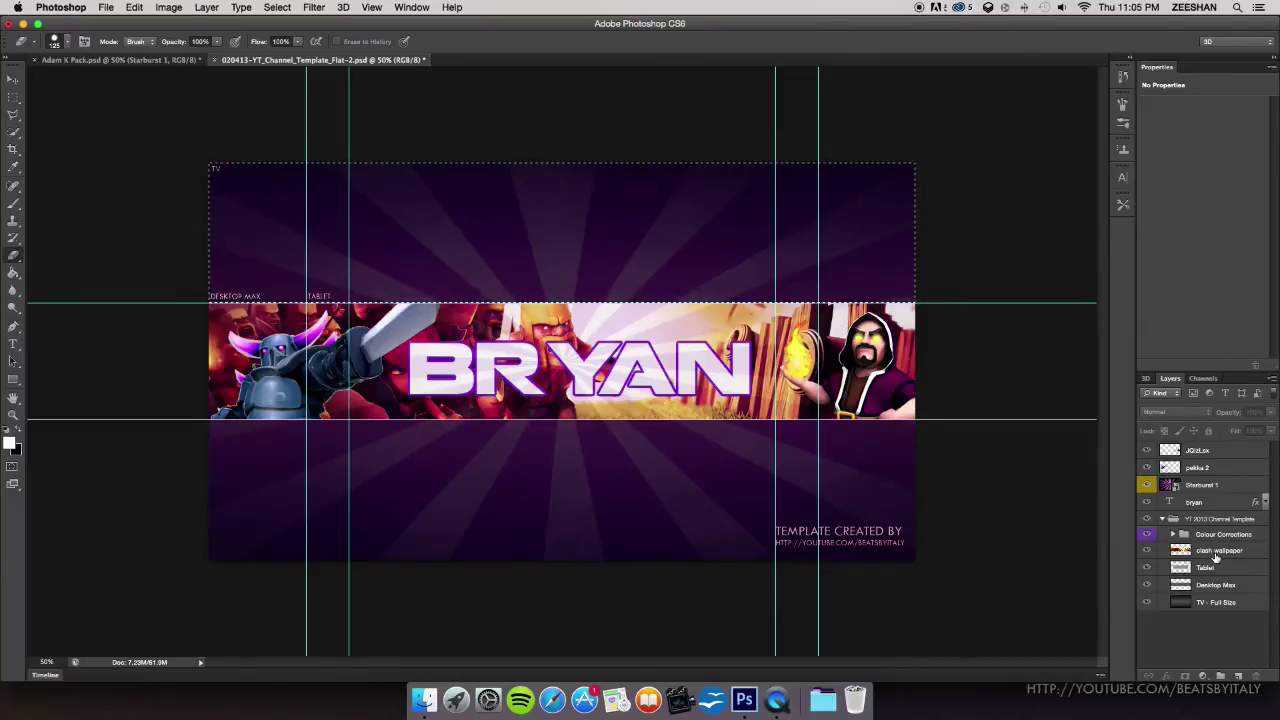
click(1202, 485)
click(440, 262)
key(Return)
mouse_move(450, 268)
mouse_down()
mouse_move(996, 216)
mouse_move(674, 218)
mouse_move(578, 257)
mouse_up()
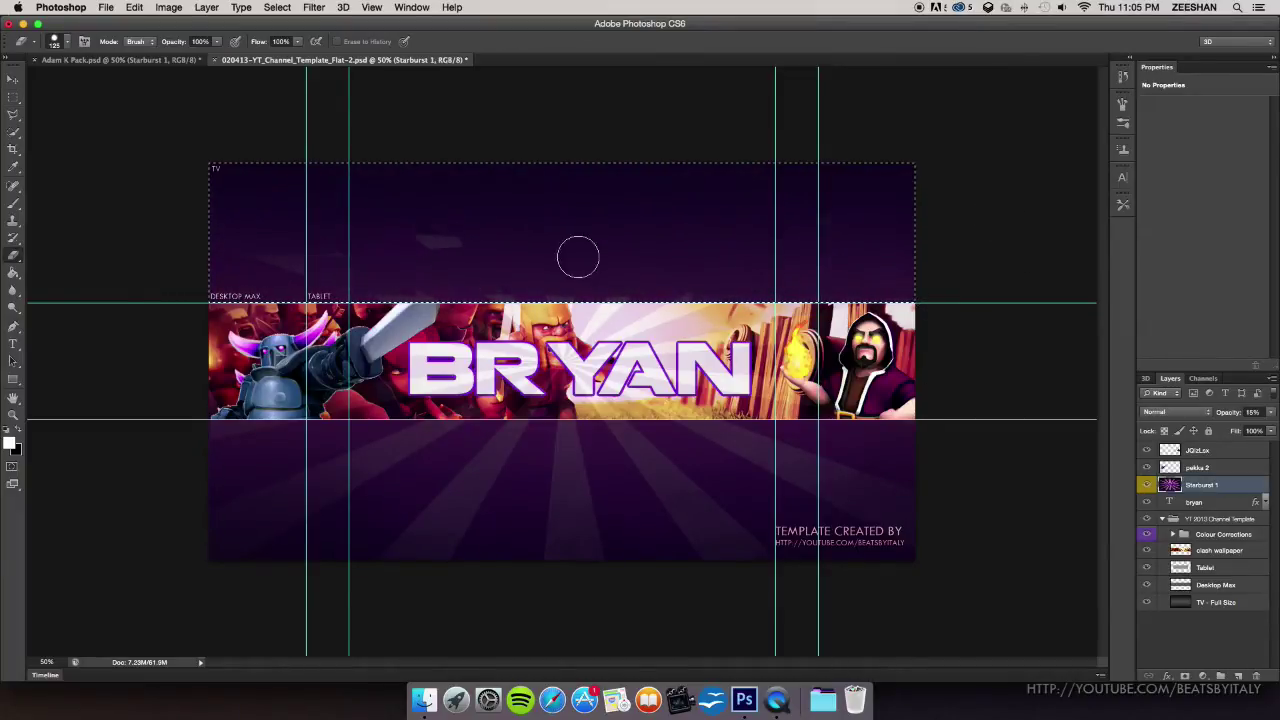
Select the area below the banner strip and erase the starburst rays there with an enlarged eraser brush
click(12, 98)
drag(208, 560, 1087, 474)
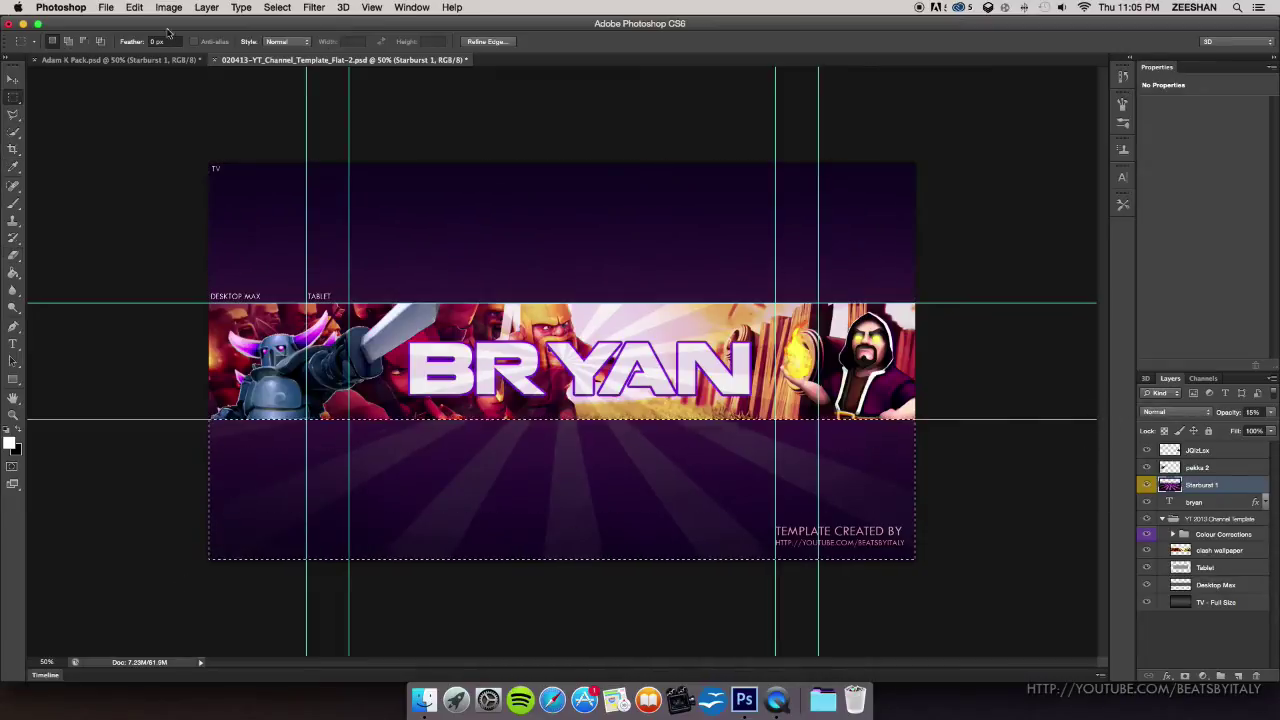
key(e)
click(67, 42)
drag(95, 84, 100, 84)
mouse_move(171, 384)
mouse_down()
mouse_move(334, 449)
mouse_move(1038, 528)
mouse_move(784, 548)
mouse_up()
key(h)
Add a stroke layer effect to the pekka layer
right_click(1200, 467)
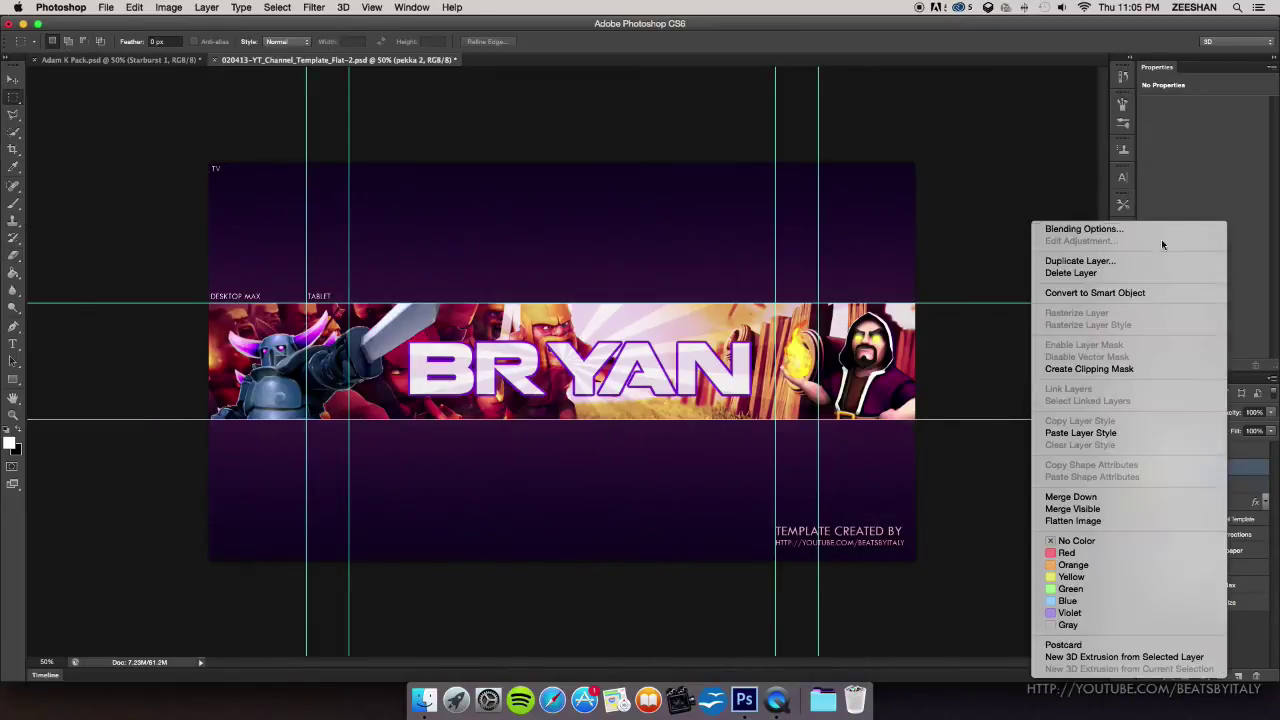
click(1161, 239)
click(1114, 279)
right_click(1197, 450)
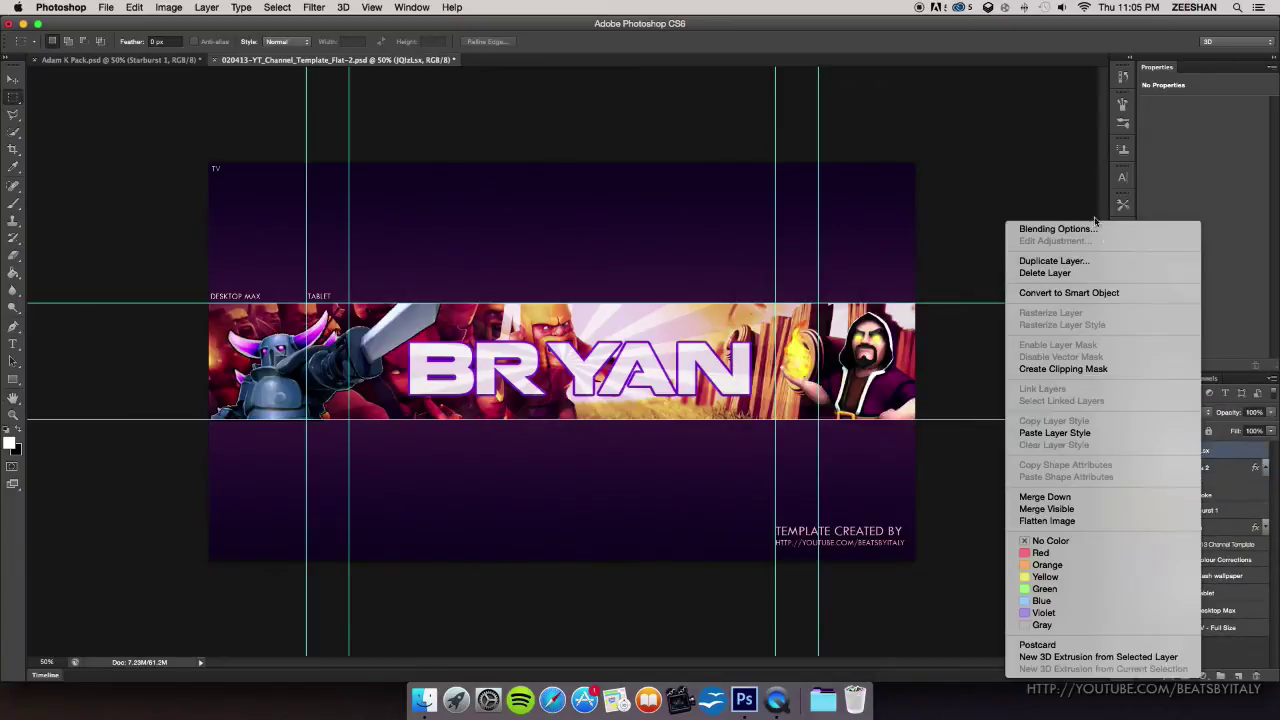
click(1060, 237)
mouse_move(936, 258)
mouse_down()
mouse_move(294, 207)
mouse_move(1250, 253)
mouse_move(1207, 304)
mouse_move(499, 373)
mouse_move(1189, 419)
mouse_move(987, 379)
mouse_up()
click(810, 472)
click(1166, 397)
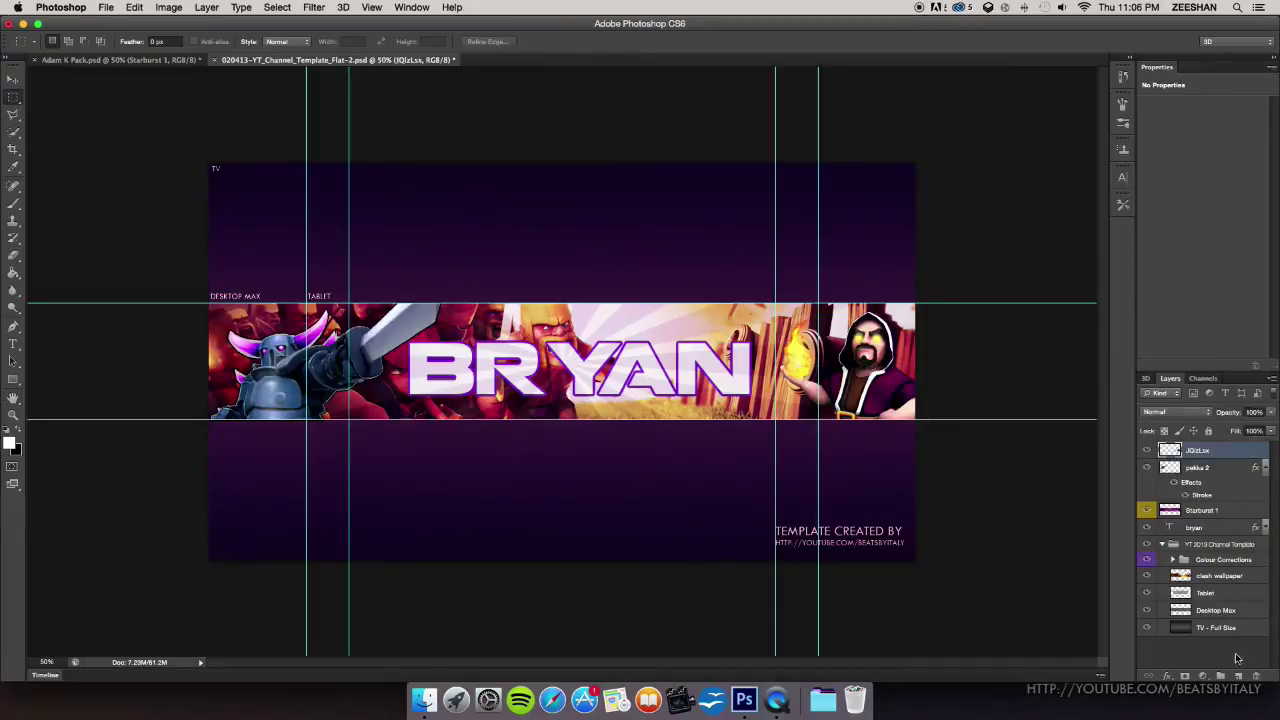
In Adam K Pack.psd, hide the Starburst 1 texture, collapse the starburst group and expand the Flames group
click(140, 60)
click(1147, 637)
scroll(1164, 618, down, 3)
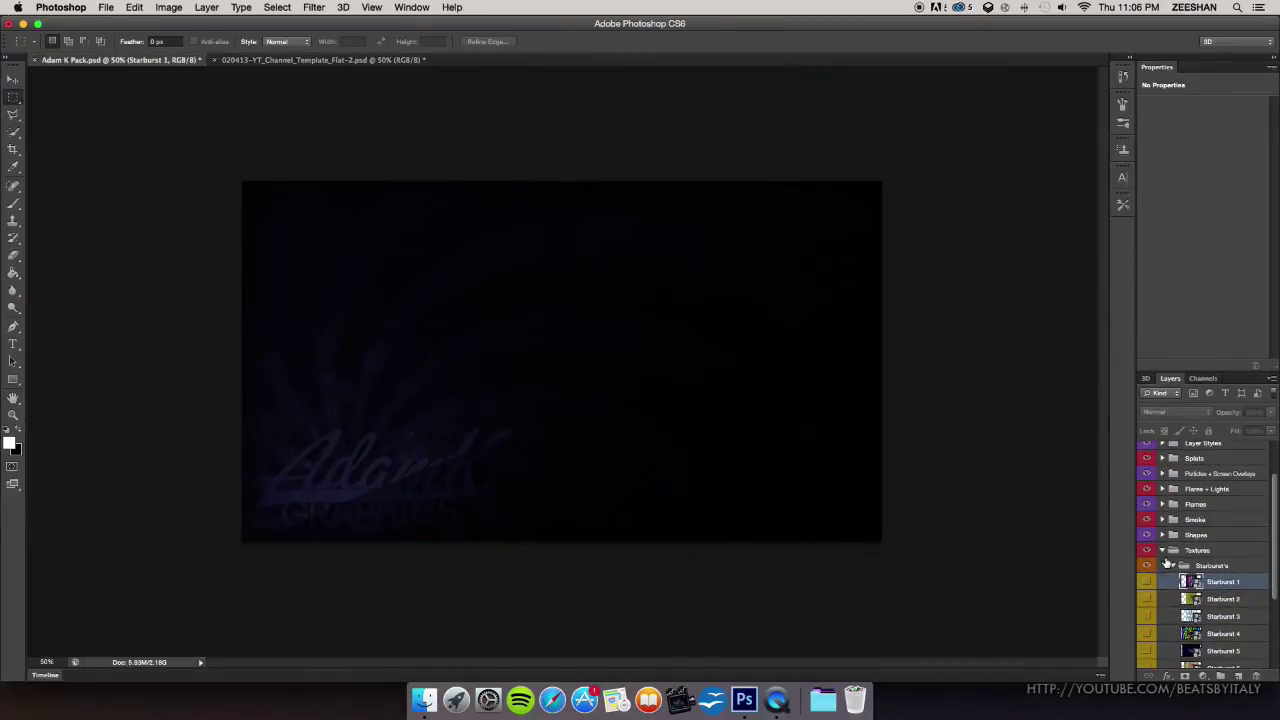
click(1173, 566)
scroll(1172, 568, down, 1)
click(1172, 567)
click(1172, 567)
scroll(1172, 540, up, 5)
click(1162, 560)
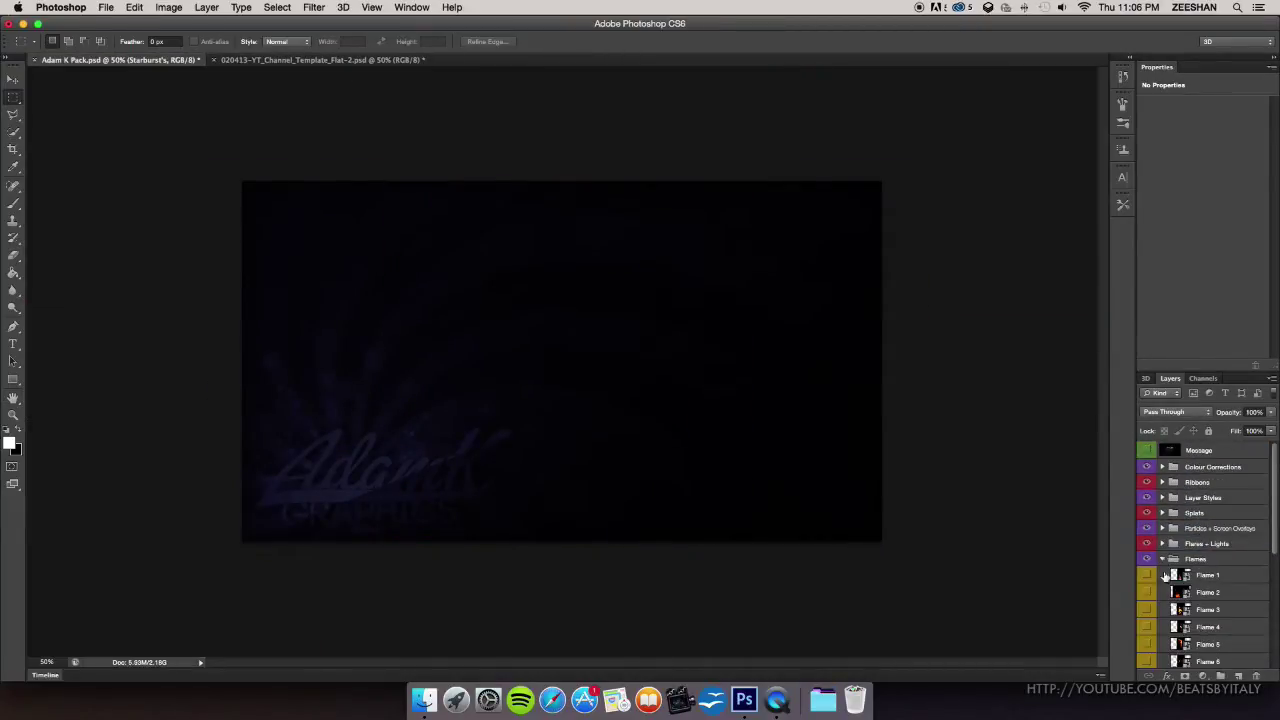
Show Flame 2 and copy it into the banner document, with its fire burning below the pekka's sword arm
click(1148, 593)
click(1188, 593)
key(v)
drag(590, 346, 542, 315)
drag(542, 315, 527, 473)
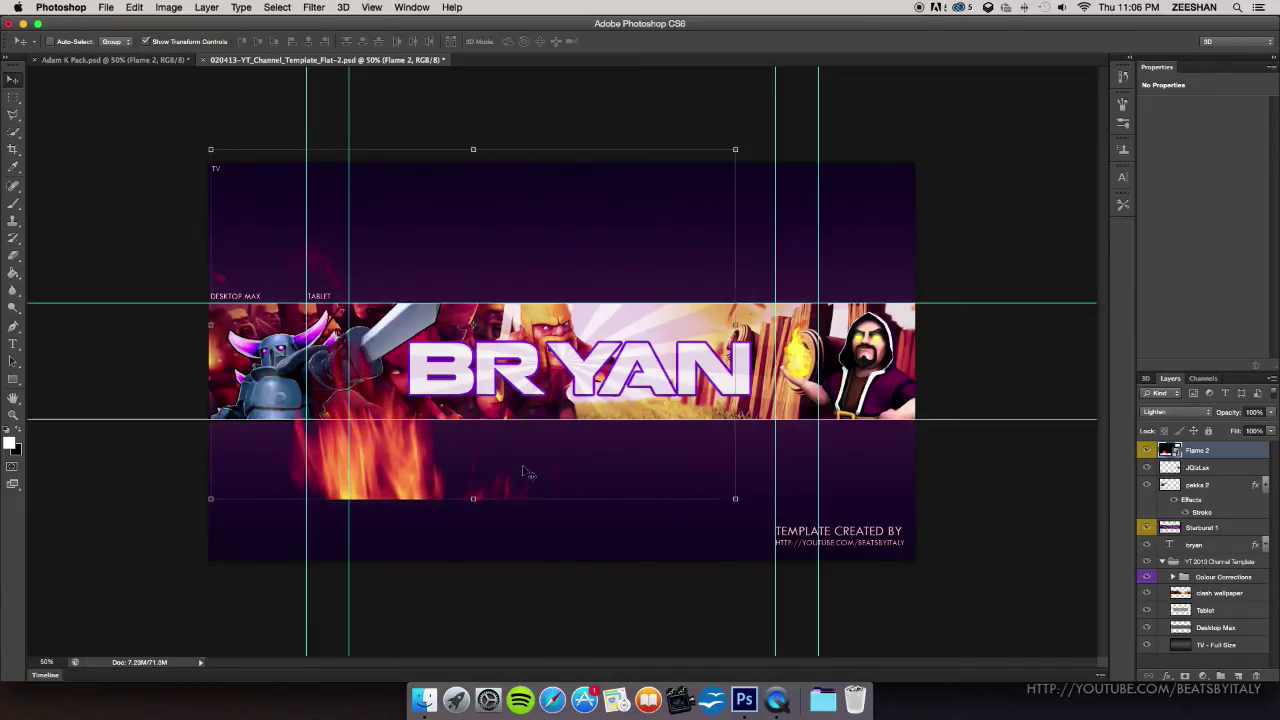
Turn off the stroke effect on the pekka layer
right_click(1255, 485)
click(1218, 397)
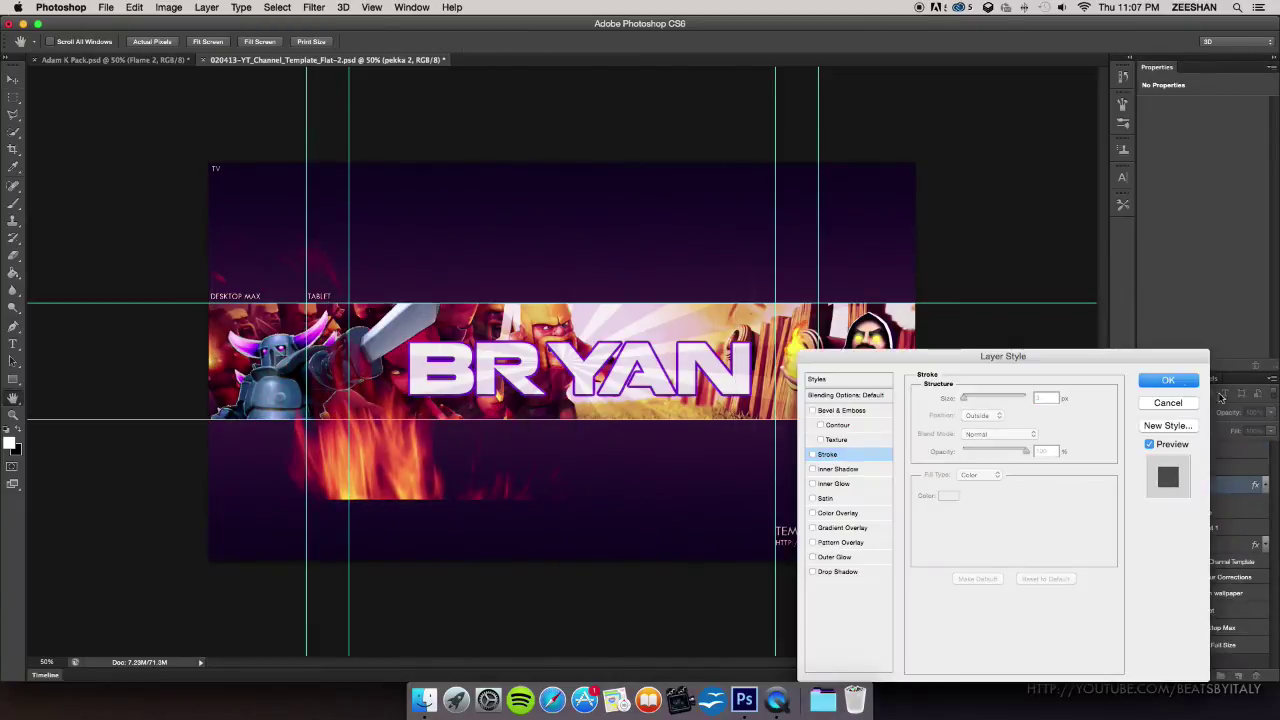
key(Return)
Widen the Flame 2 image and shift it so the fire rises between the pekka and the title
click(1205, 452)
mouse_move(445, 445)
mouse_down()
mouse_move(457, 443)
mouse_move(446, 431)
mouse_up()
drag(735, 485, 807, 483)
drag(445, 439, 472, 427)
key(Return)
Show Particles 3 from the Particles group in Adam K Pack.psd and copy it into the banner document
super+click(382, 118)
key(ctrl+Tab)
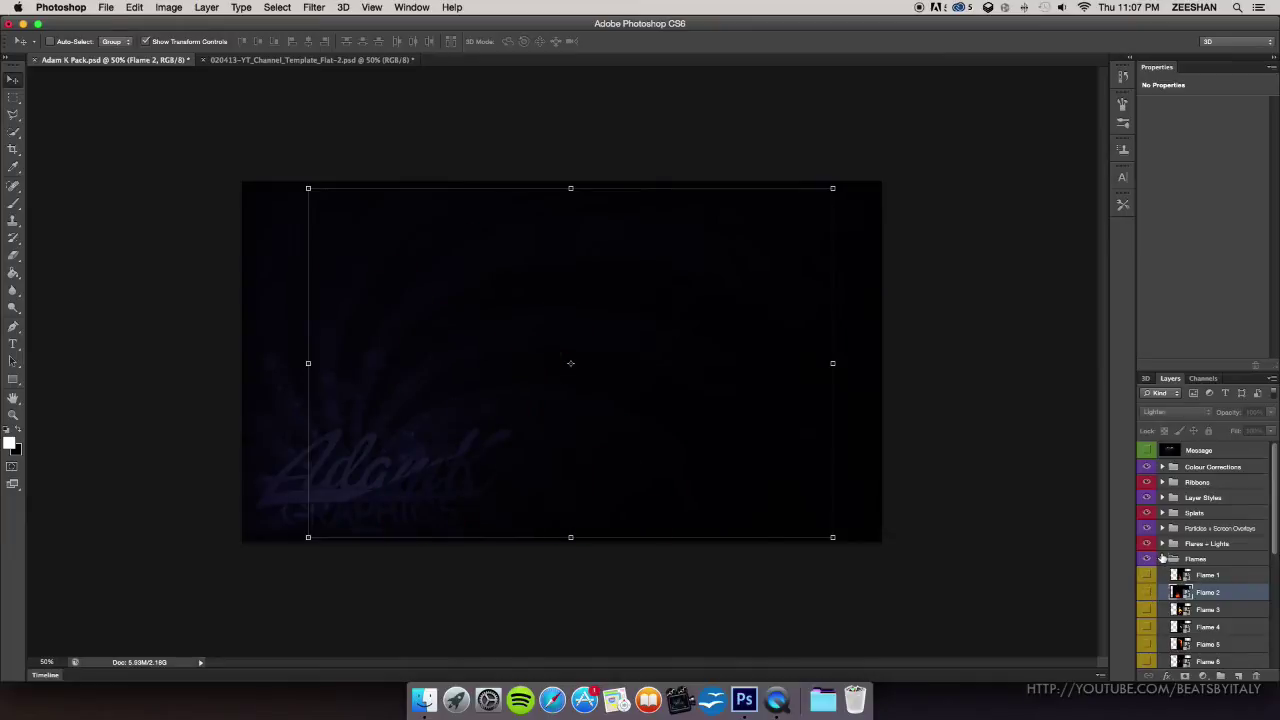
click(1161, 558)
click(1162, 528)
click(1173, 558)
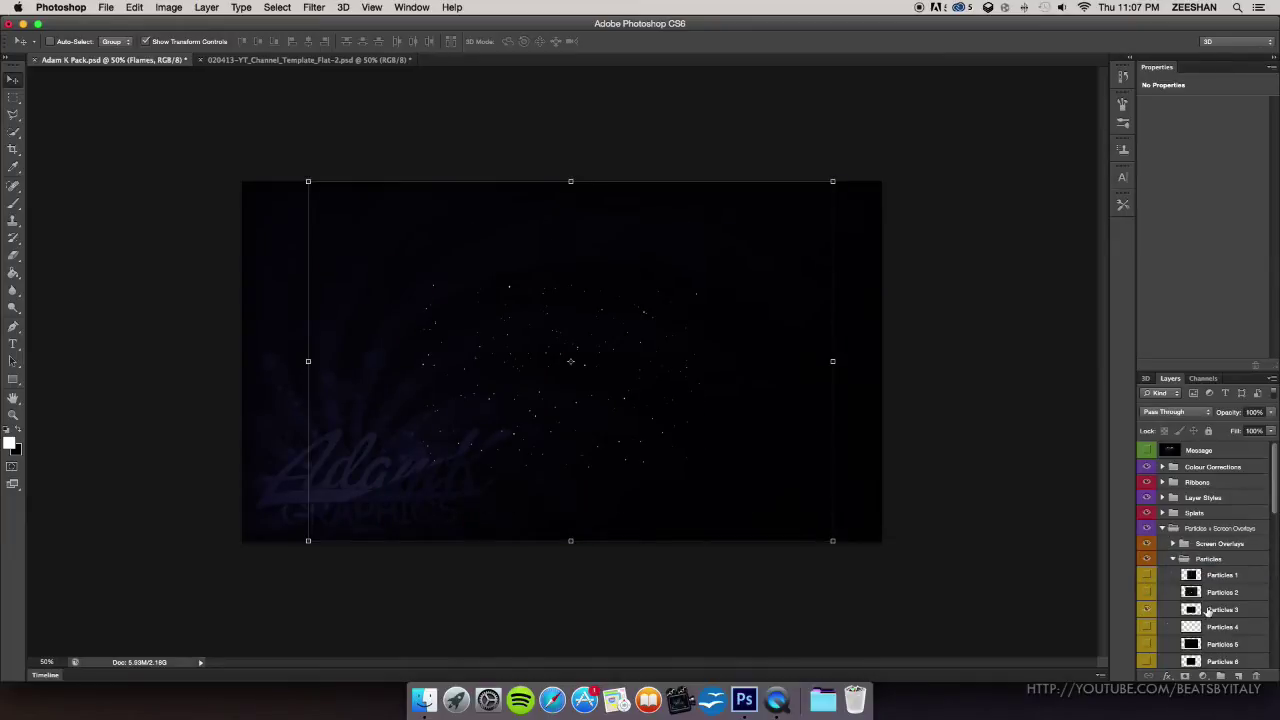
drag(1210, 612, 470, 347)
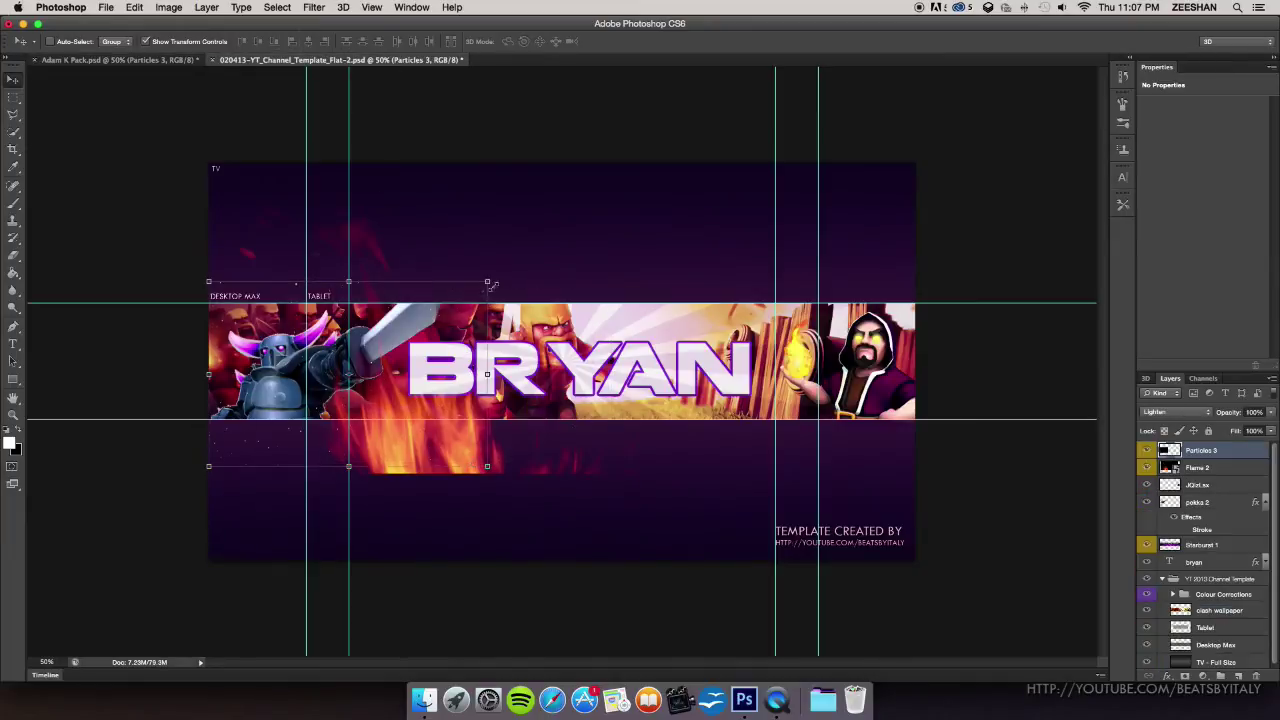
Stretch the Particles 3 layer to cover the whole canvas, at about 253% width and 214% height
drag(488, 283, 579, 221)
drag(550, 312, 690, 311)
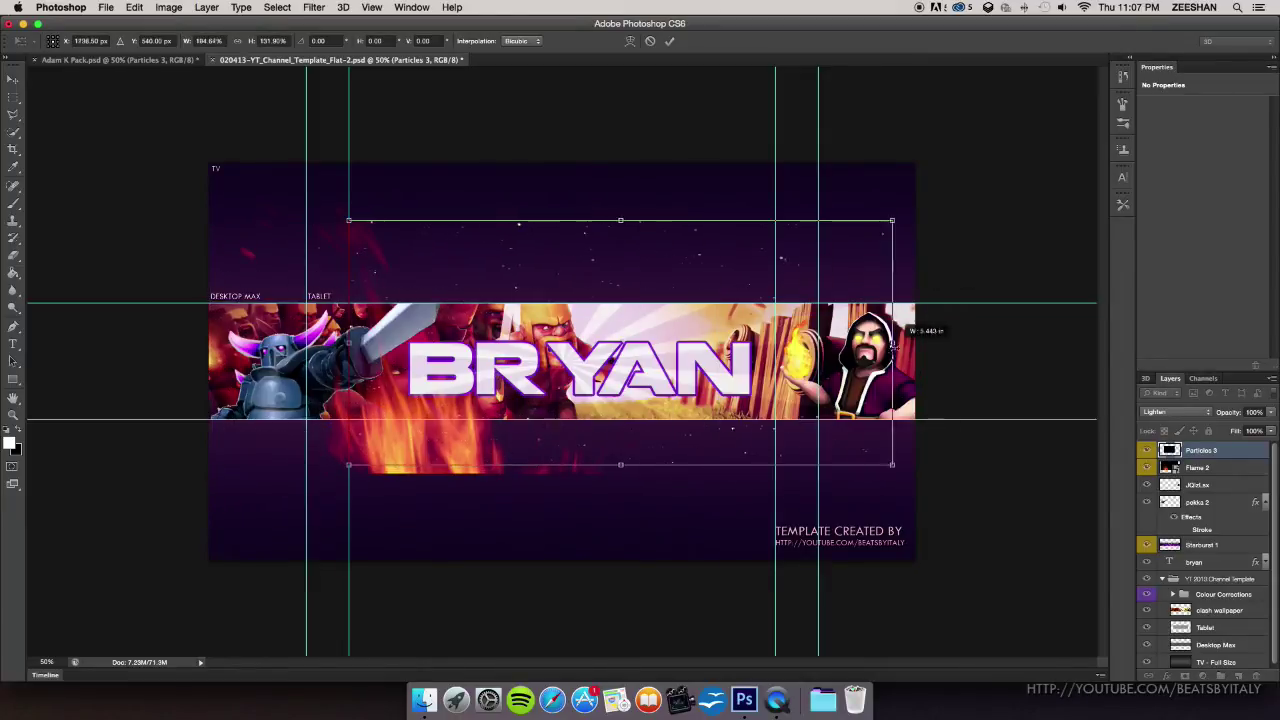
drag(338, 214, 207, 162)
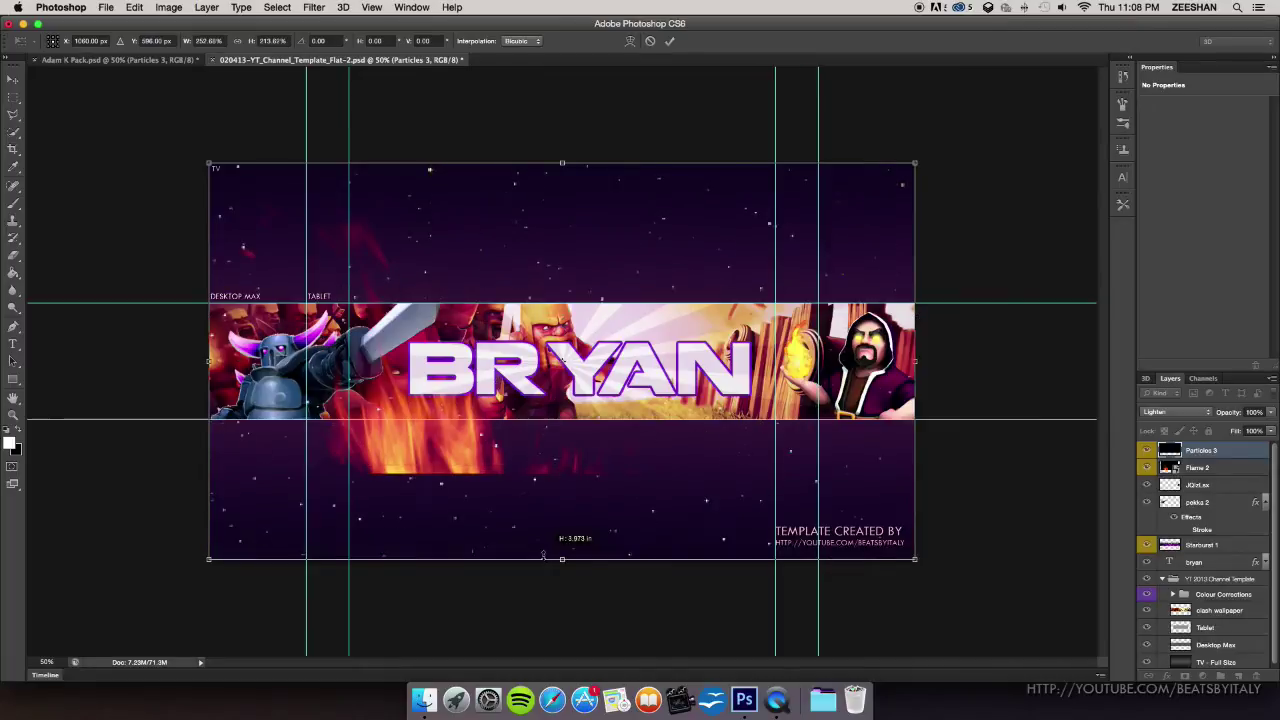
key(Return)
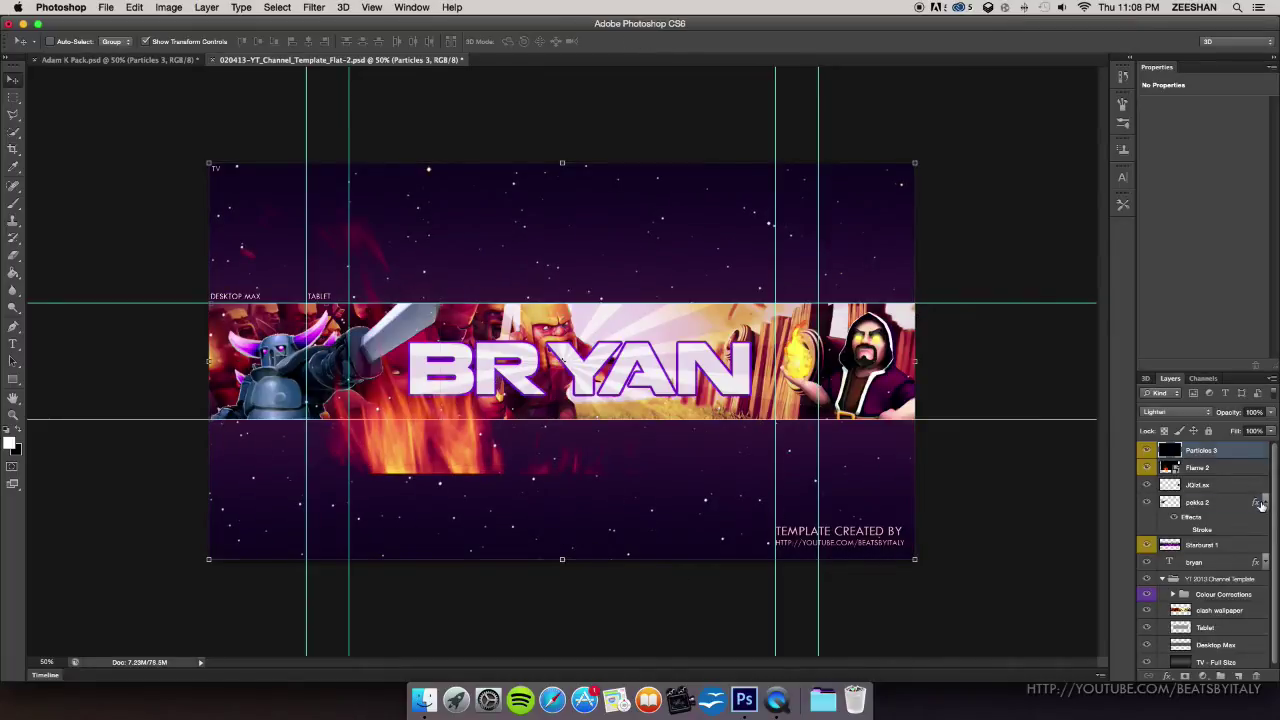
Collapse the pekka layer's effects list and disable its layer effects
right_click(1226, 503)
click(1066, 236)
click(1168, 379)
click(1265, 502)
click(1183, 489)
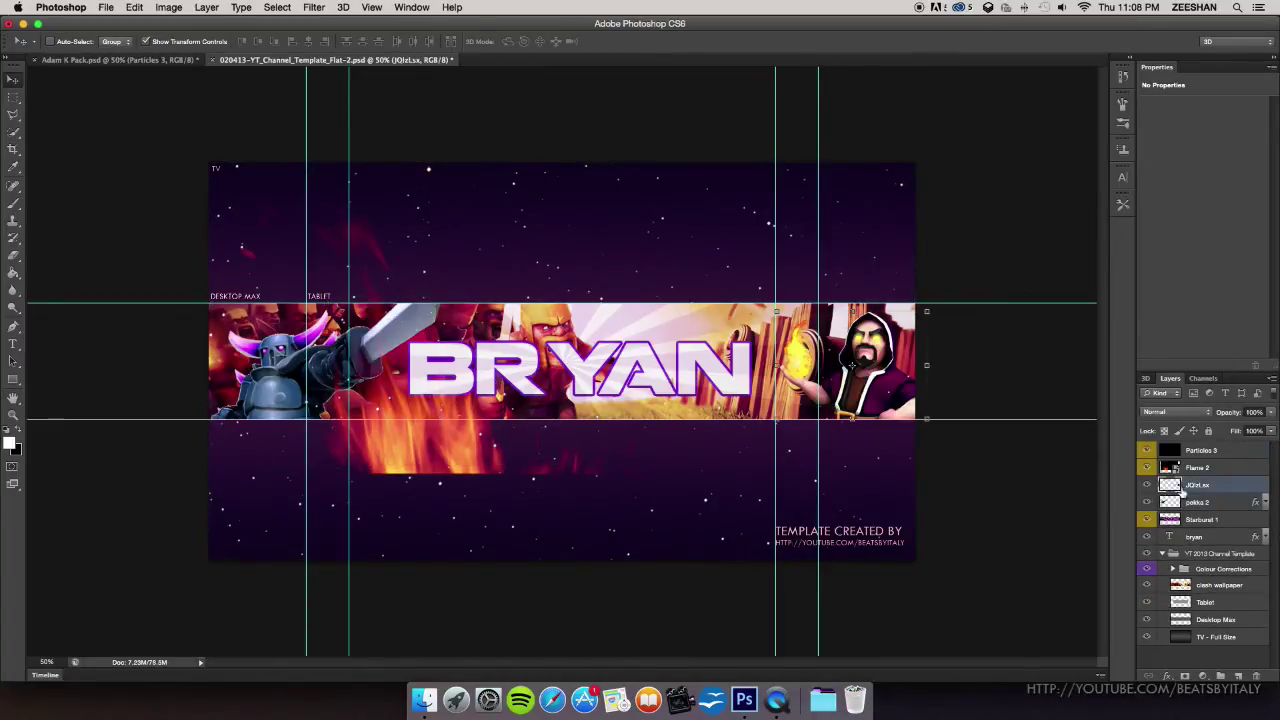
right_click(1258, 505)
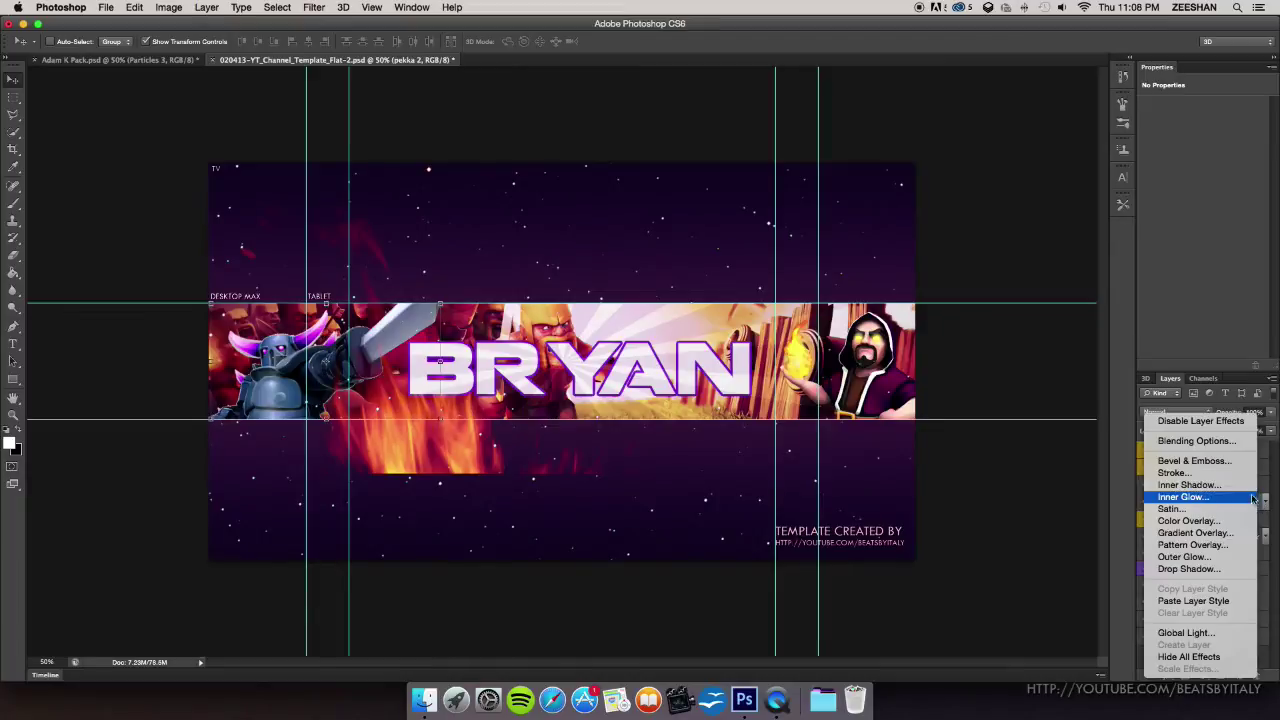
click(1211, 422)
Reorder the Flame 2 layer beneath Starburst 1 and position the flames behind the pekka
click(1196, 468)
drag(506, 438, 508, 450)
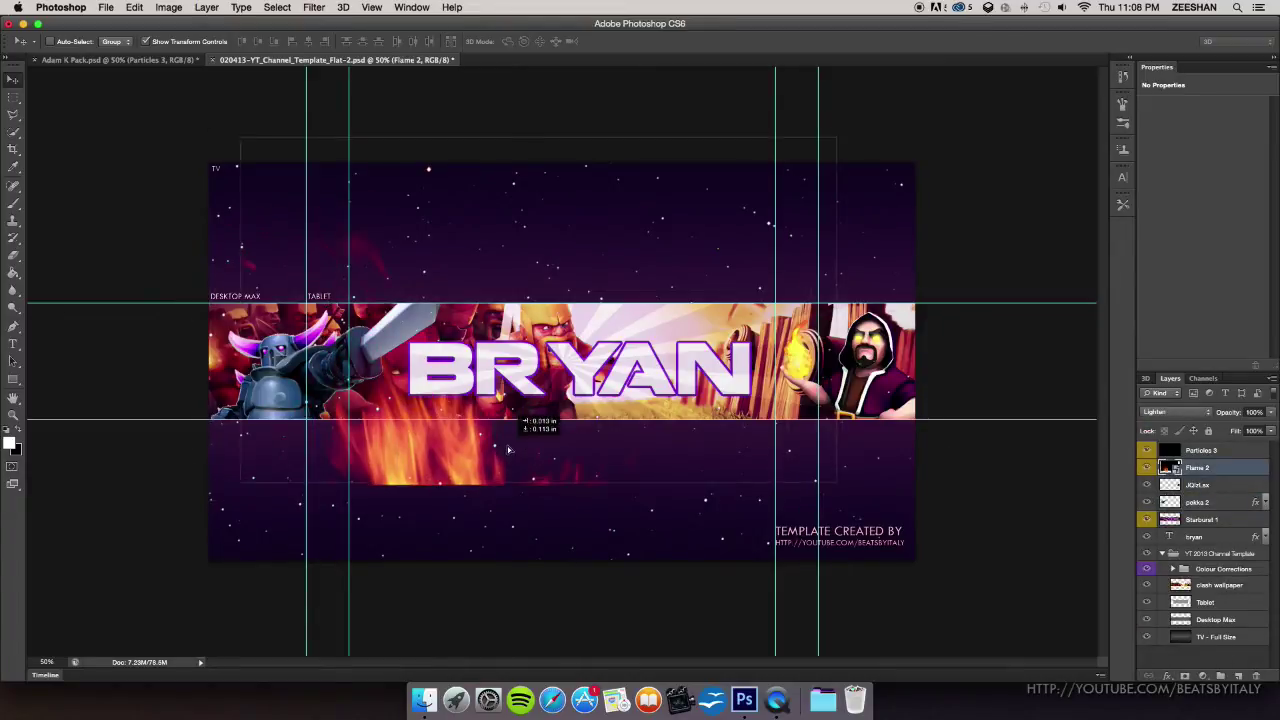
drag(1219, 481, 1200, 528)
drag(444, 471, 315, 422)
Duplicate the Flame 2 layer and place the copy behind the wizard at the opposite end of the banner
right_click(1200, 519)
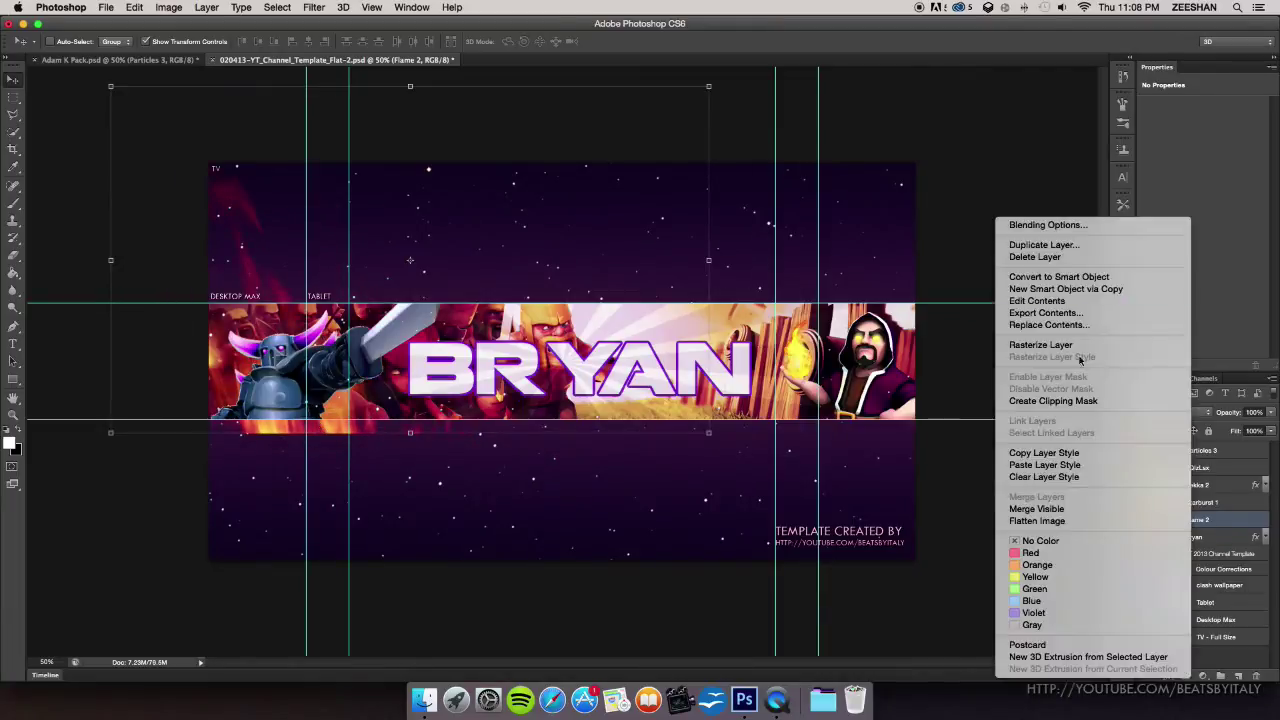
click(1040, 246)
click(766, 289)
drag(754, 374, 861, 423)
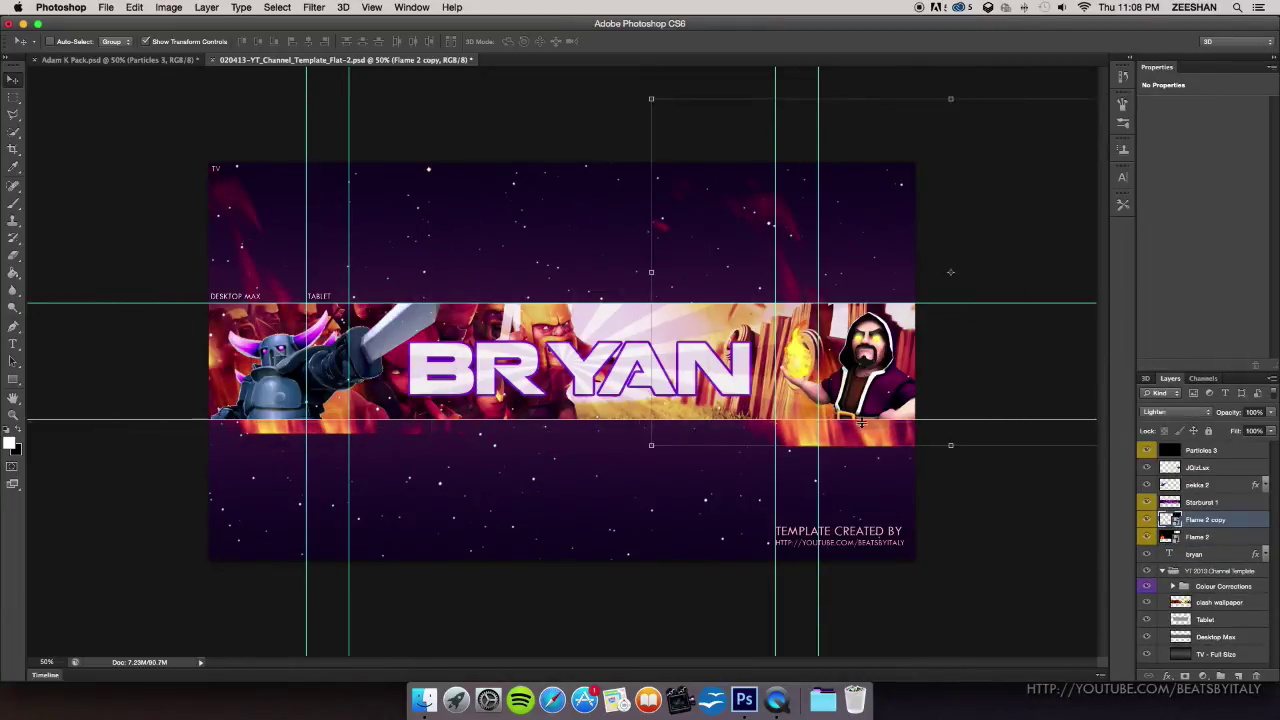
drag(718, 338, 842, 331)
click(1230, 666)
Select the area above the banner strip and erase the Flame 2 and Flame 2 copy flames inside it
drag(1278, 682, 1266, 692)
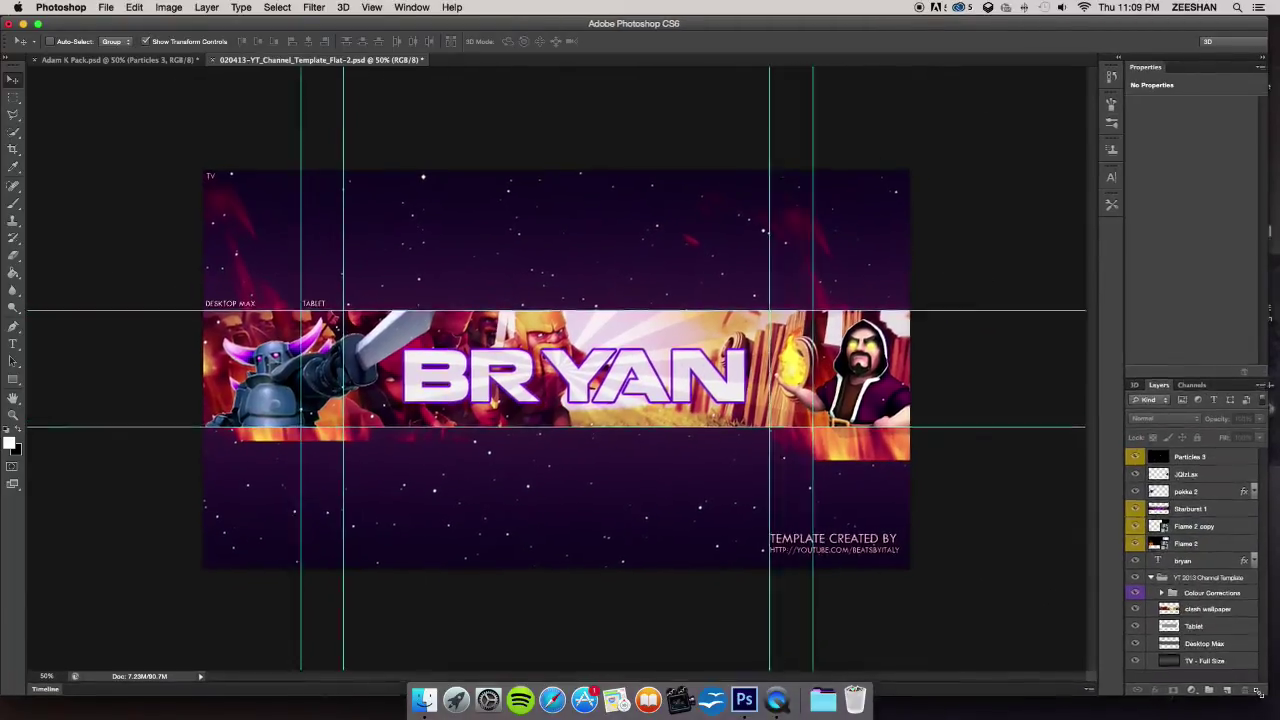
key(m)
drag(203, 170, 719, 301)
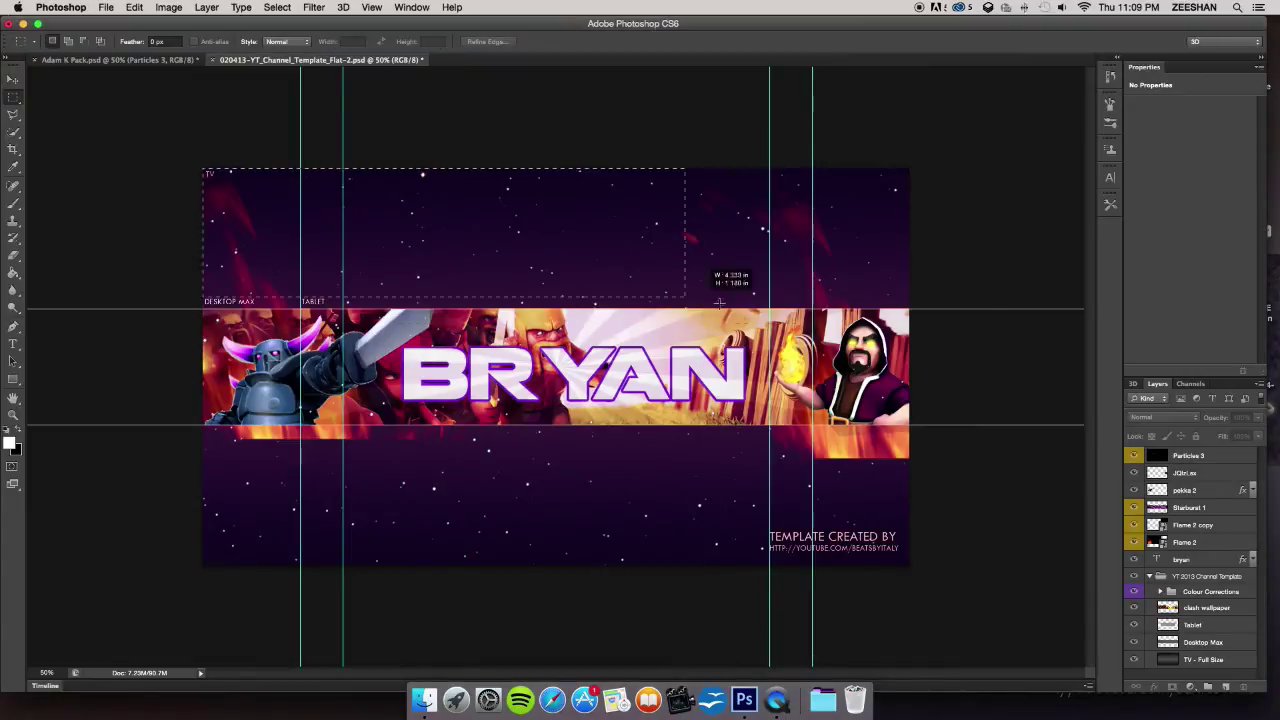
click(1185, 542)
click(13, 257)
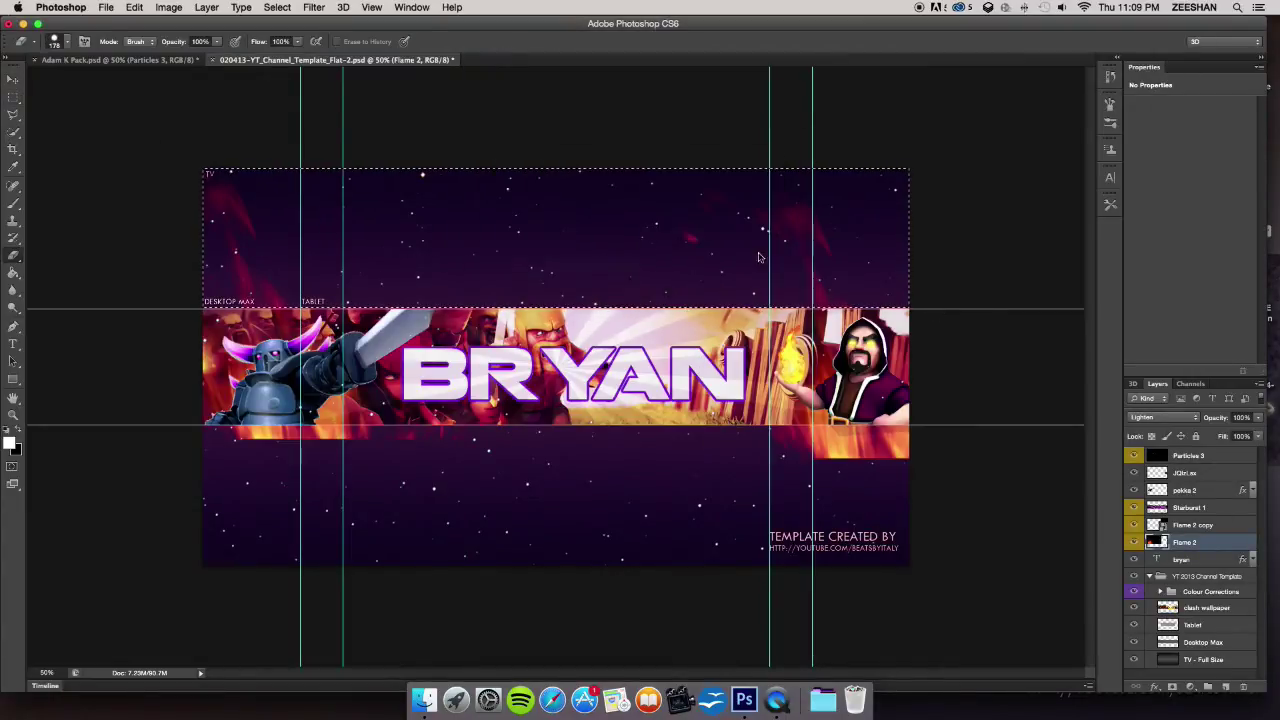
click(1192, 525)
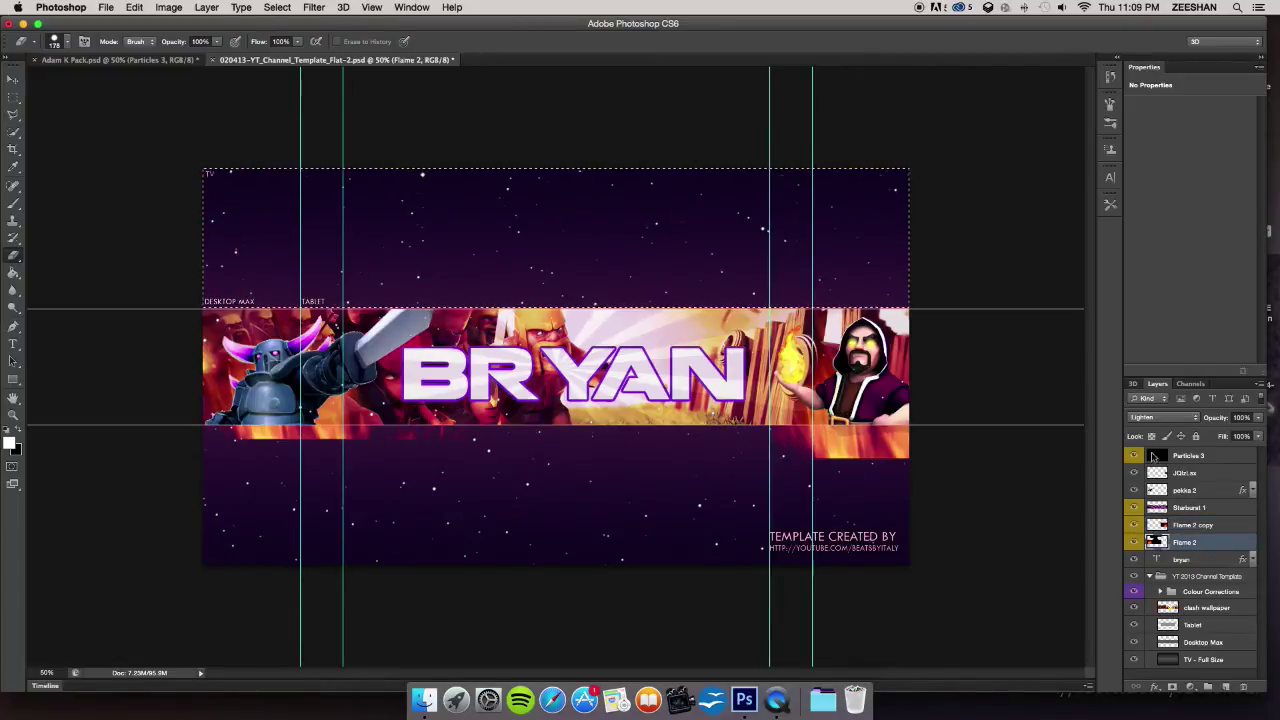
Check the Starburst 1 layer's blending options and close them
click(12, 99)
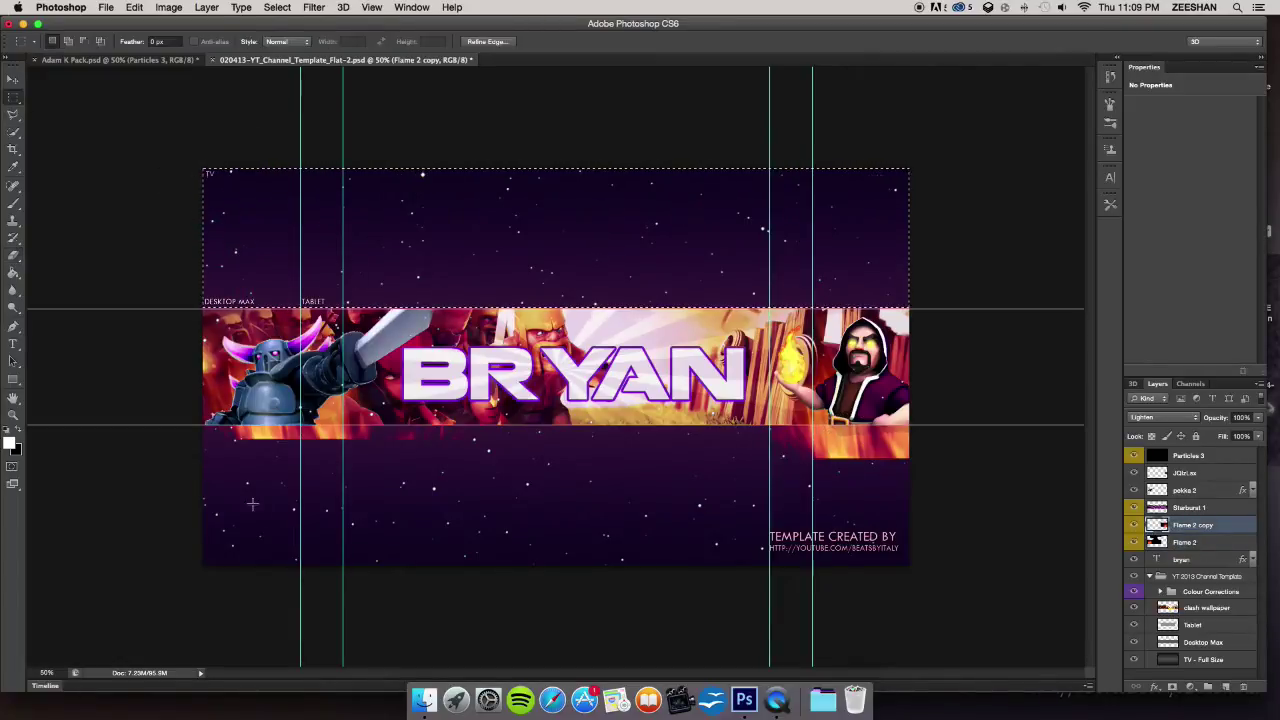
right_click(1190, 507)
click(1097, 229)
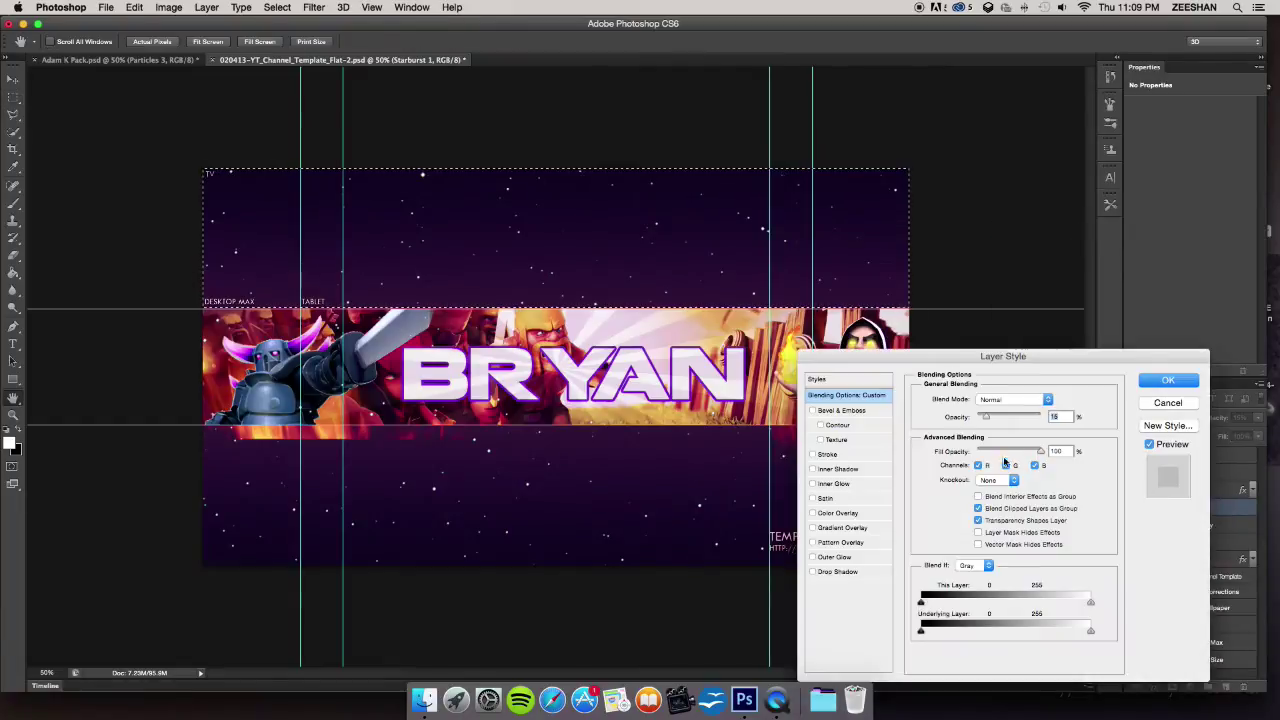
click(1157, 380)
Select the area directly below the banner strip and erase the Flame 2 flames inside it
click(1188, 540)
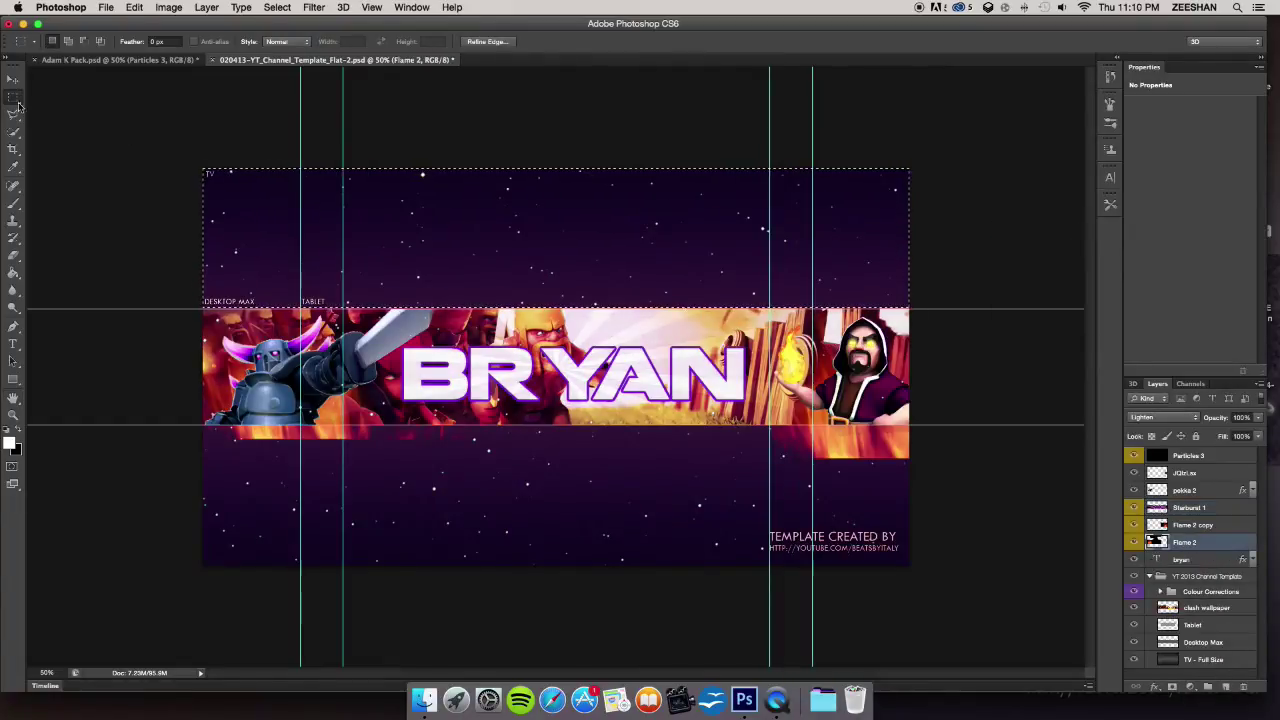
drag(153, 441, 937, 439)
mouse_move(903, 491)
mouse_down()
mouse_move(203, 435)
mouse_move(543, 457)
mouse_up()
key(b)
Start erasing the Flame 2 copy flames inside the selected area below the wizard
click(1206, 525)
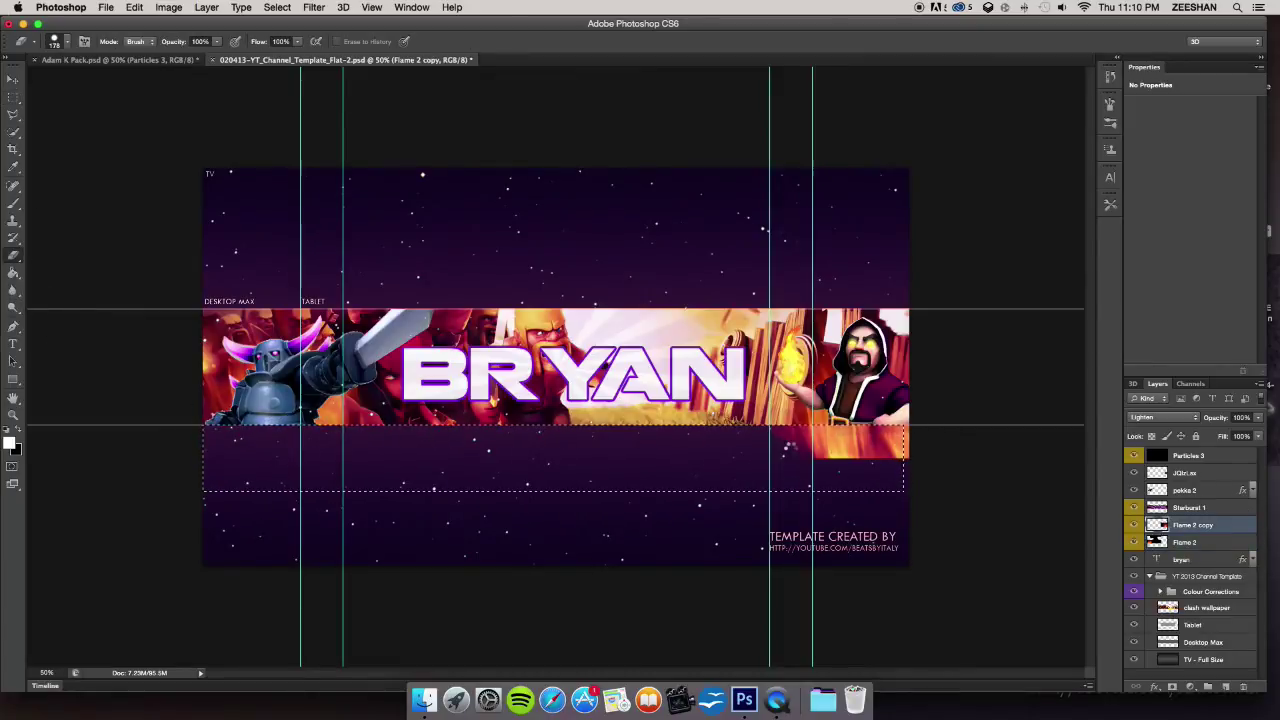
drag(787, 453, 802, 452)
key(super+d)
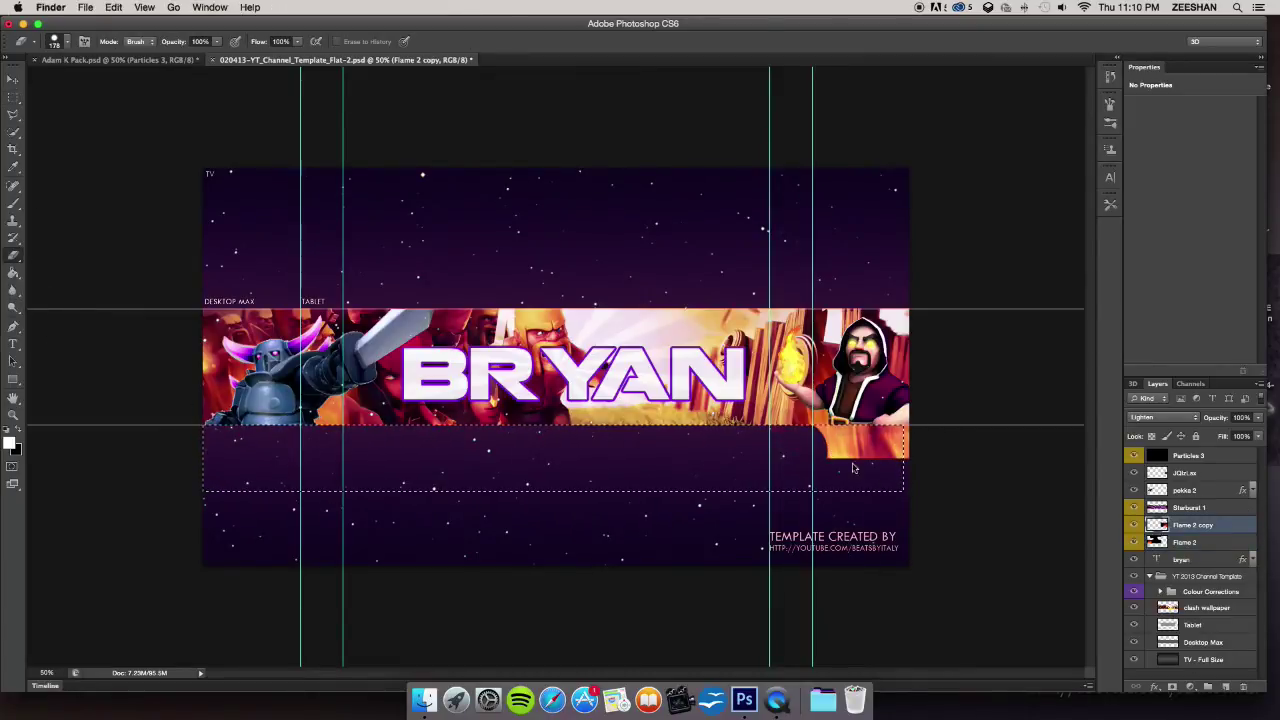
key(super+Tab)
key(super+Tab)
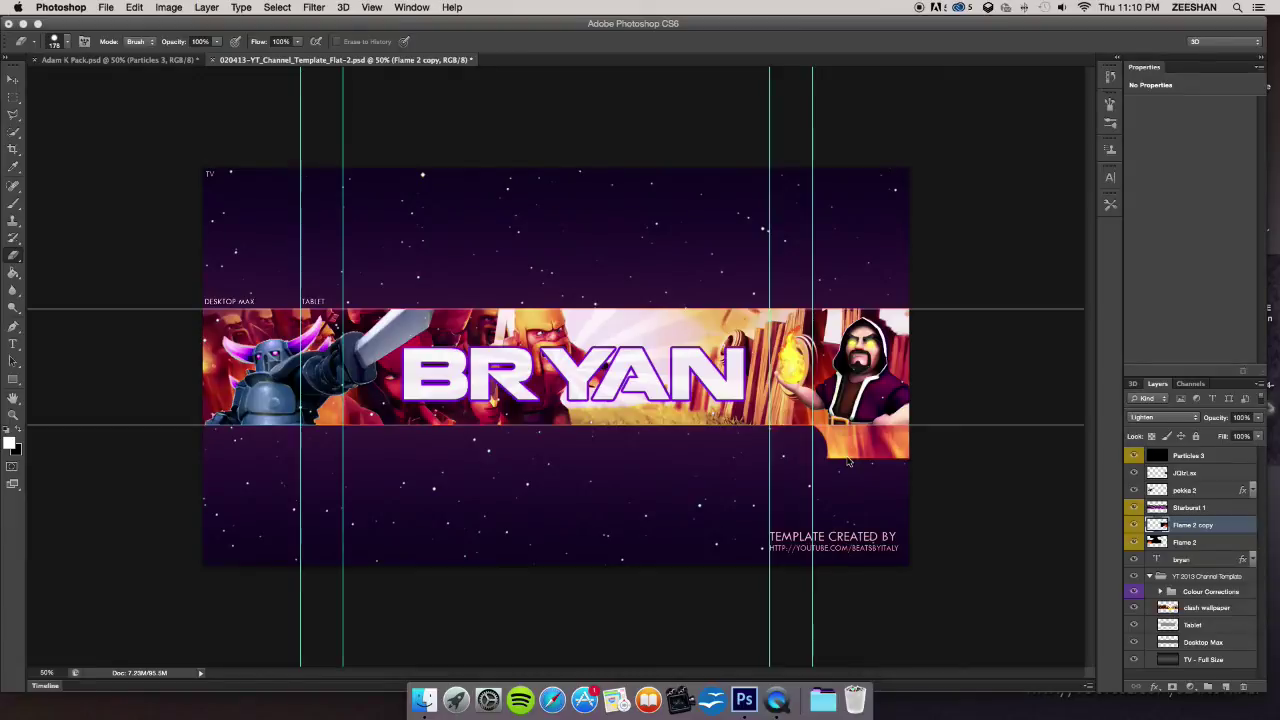
click(1132, 717)
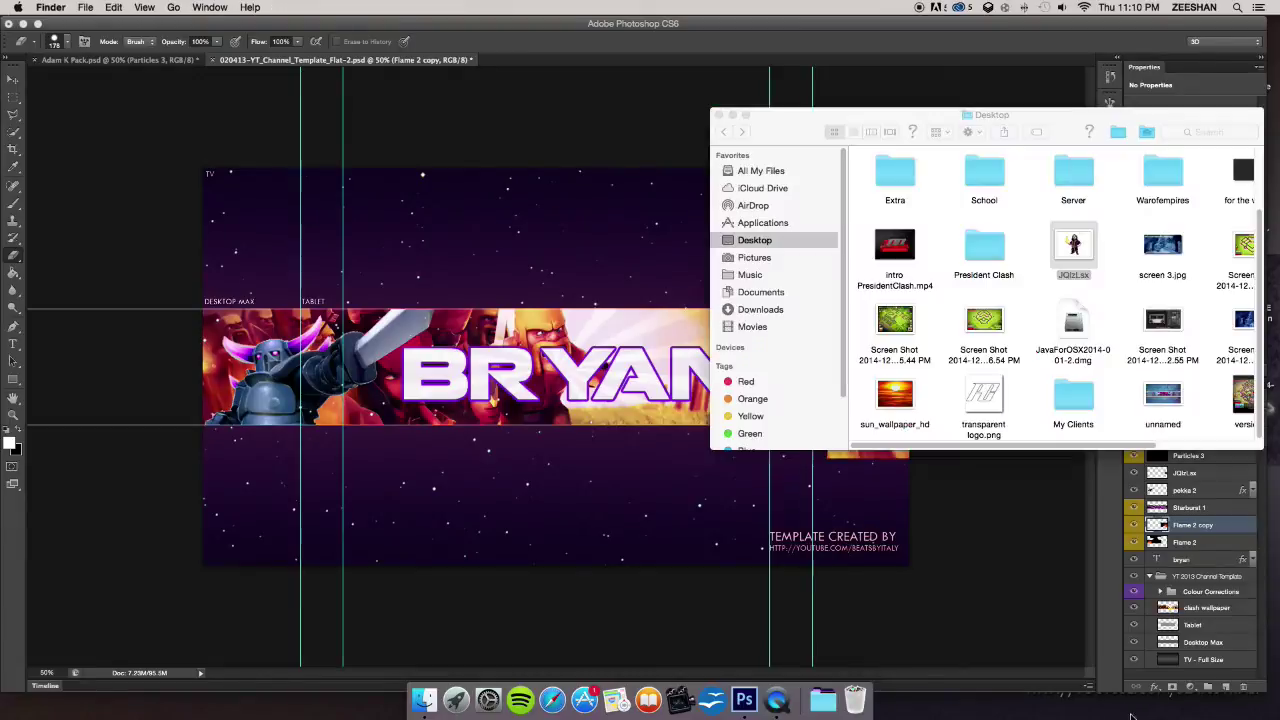
click(720, 116)
click(260, 497)
Erase the rest of the Flame 2 copy flames below the strip, including the sliver outside the selection, and deselect
drag(835, 456, 888, 449)
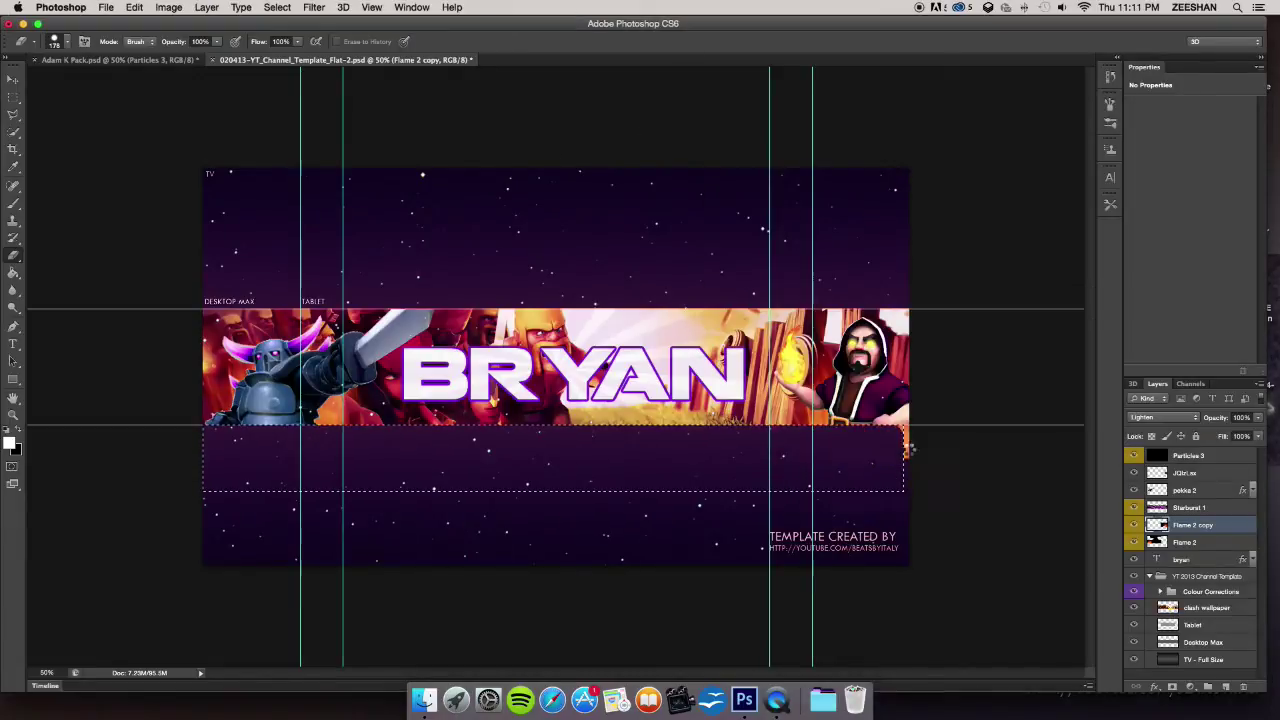
click(13, 98)
click(120, 200)
click(13, 255)
click(906, 450)
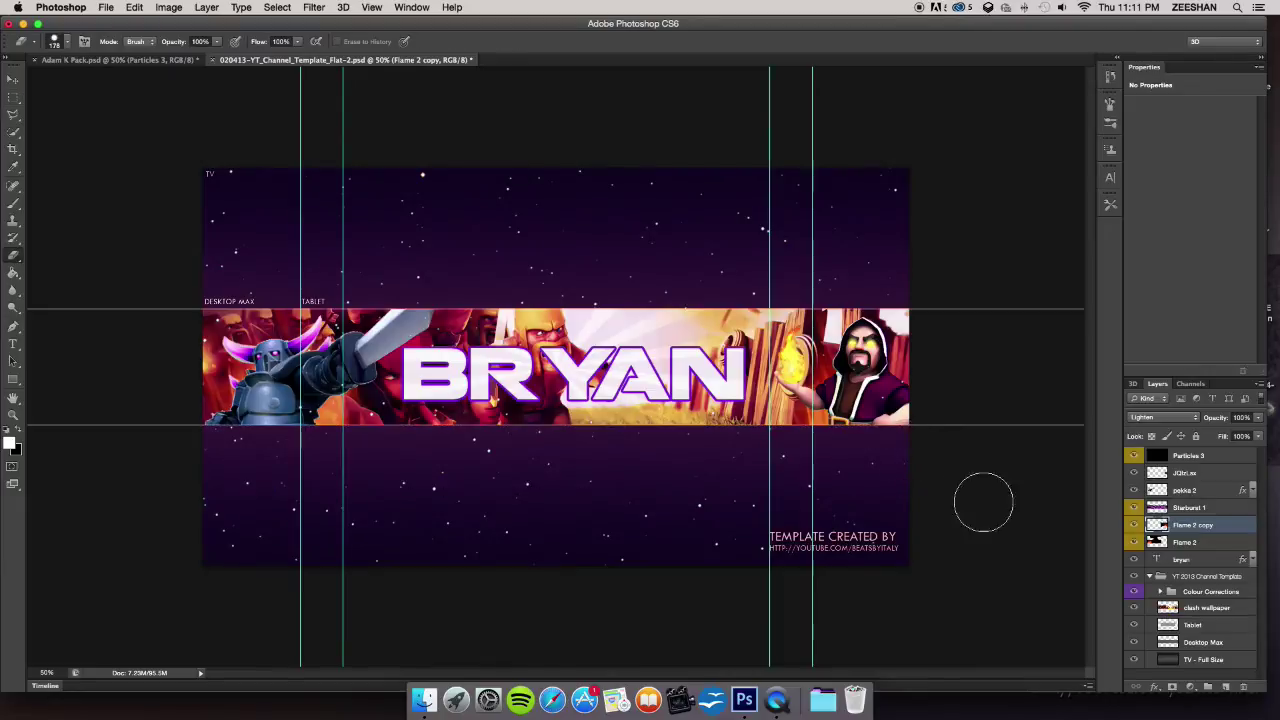
Erase the Particles 3 specks below the strip and move the remaining particles down over the banner strip
click(1196, 458)
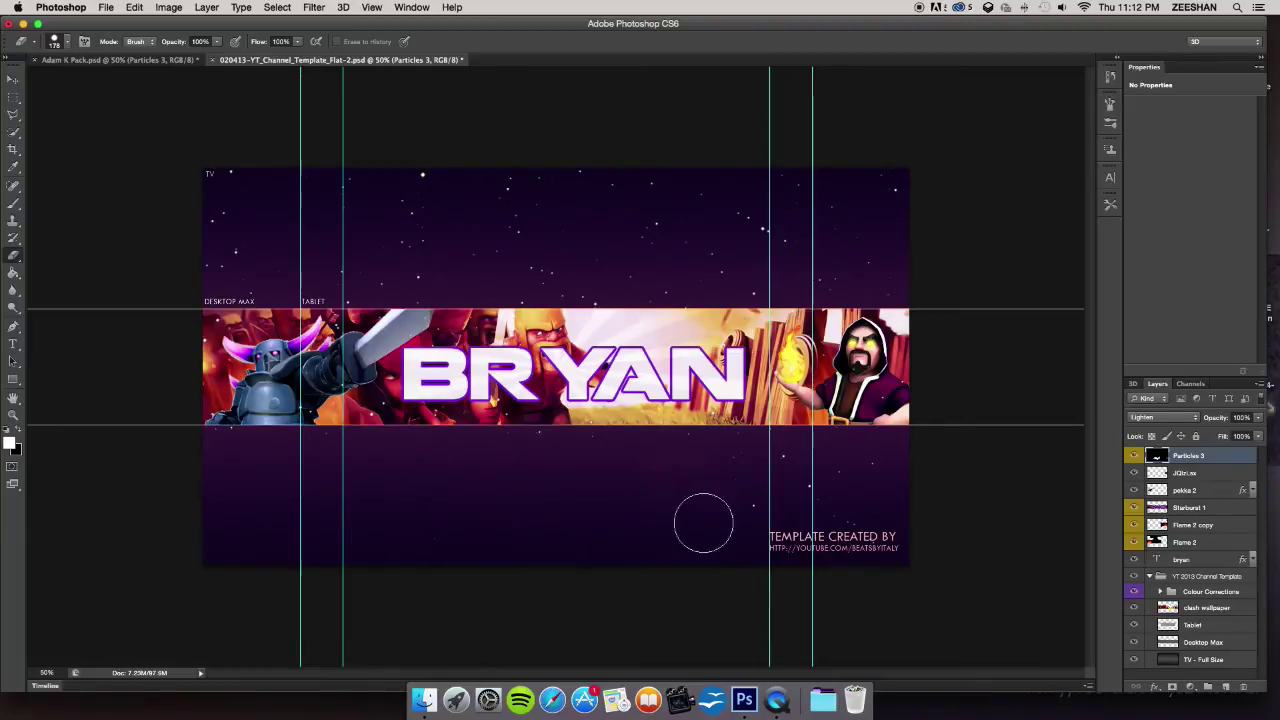
click(13, 79)
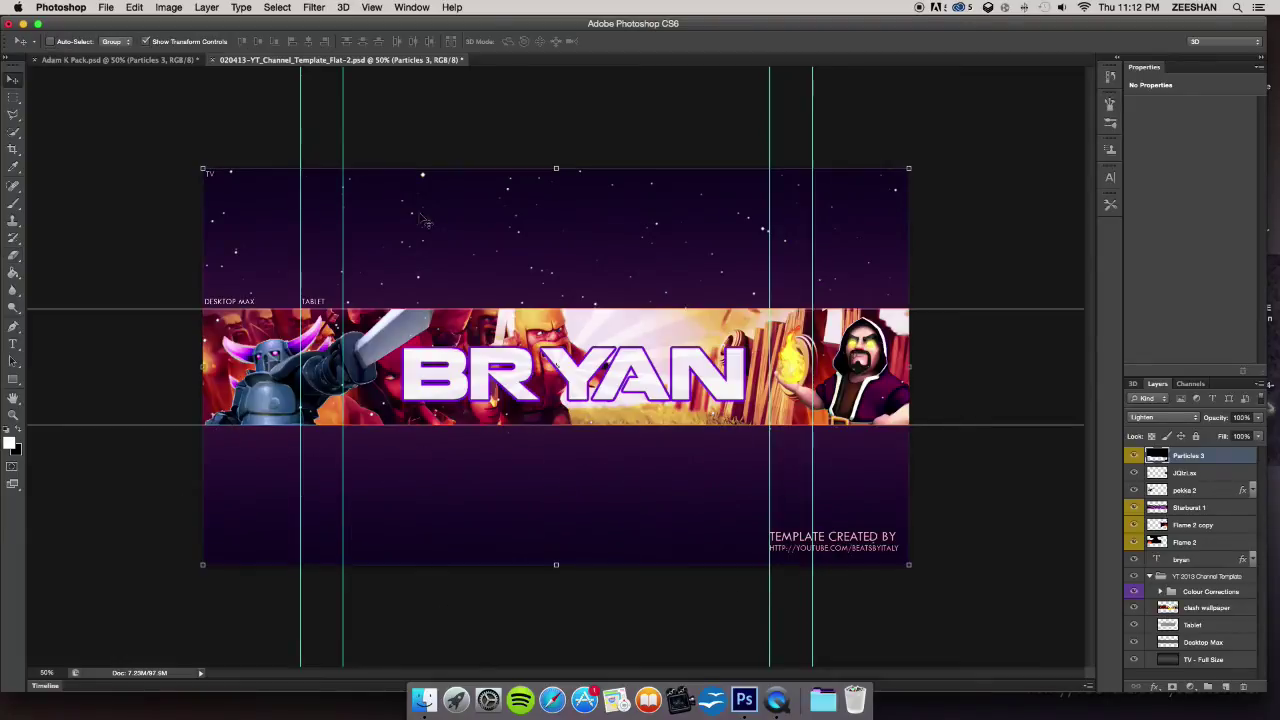
drag(646, 261, 646, 358)
Select the areas above and below the banner strip in turn and remove the Particles 3 specks inside them
click(13, 98)
mouse_move(200, 168)
mouse_down()
mouse_move(337, 232)
mouse_move(908, 310)
mouse_up()
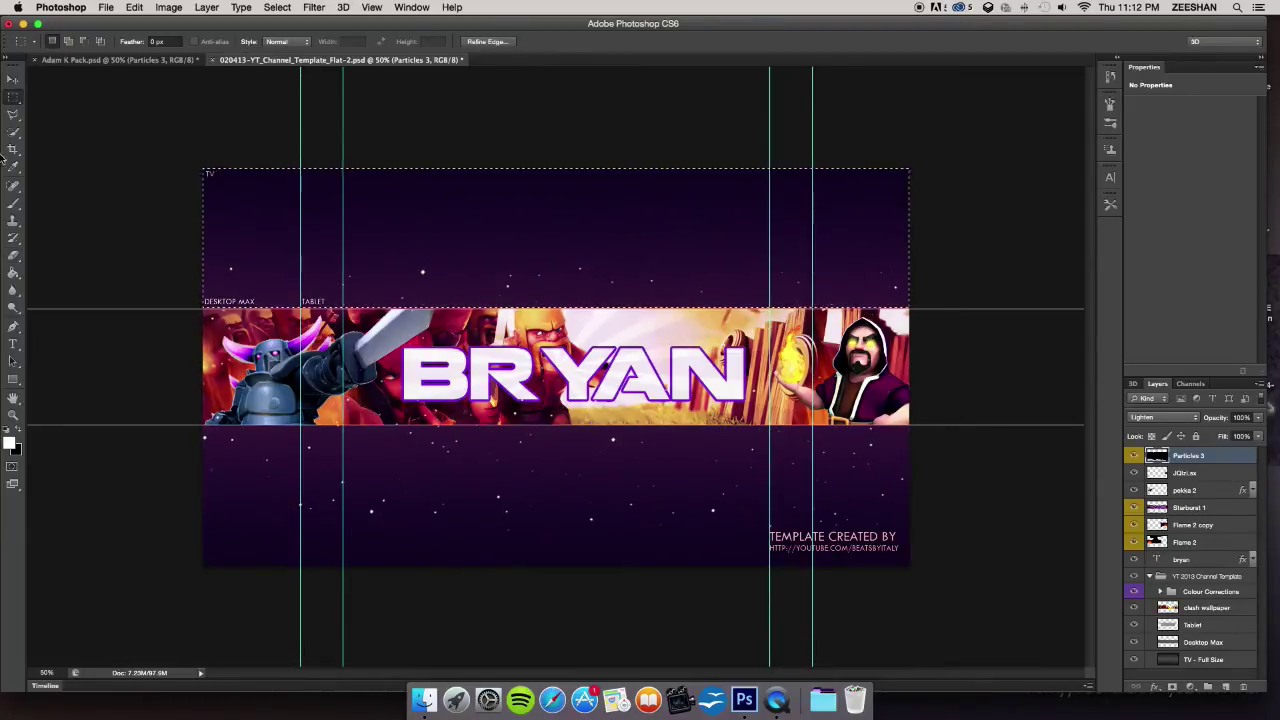
click(13, 256)
drag(377, 303, 1010, 243)
click(13, 98)
drag(198, 540, 950, 432)
key(Delete)
key(ctrl+d)
Move the Particles 3 layer into the YT 2013 Channel Template group, between Colour Corrections and clash wallpaper
click(1210, 591)
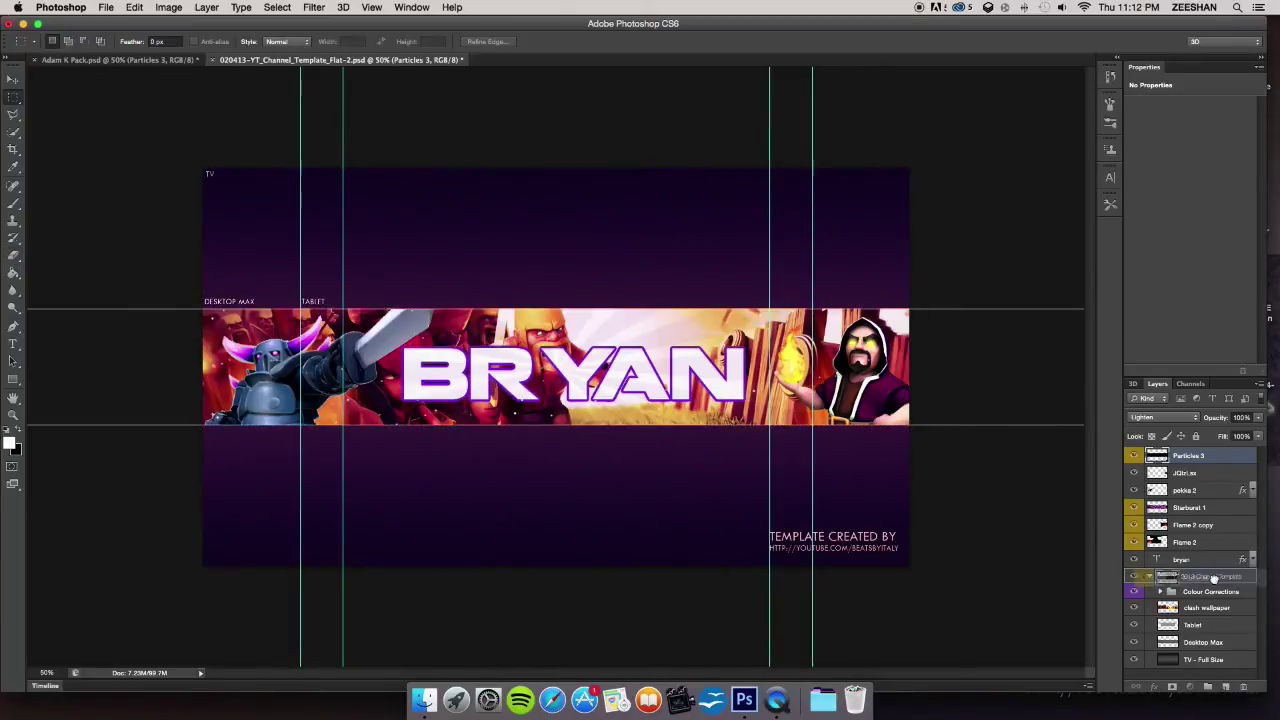
scroll(1216, 598, down, 1)
key(super+z)
drag(1210, 457, 1213, 600)
click(1185, 675)
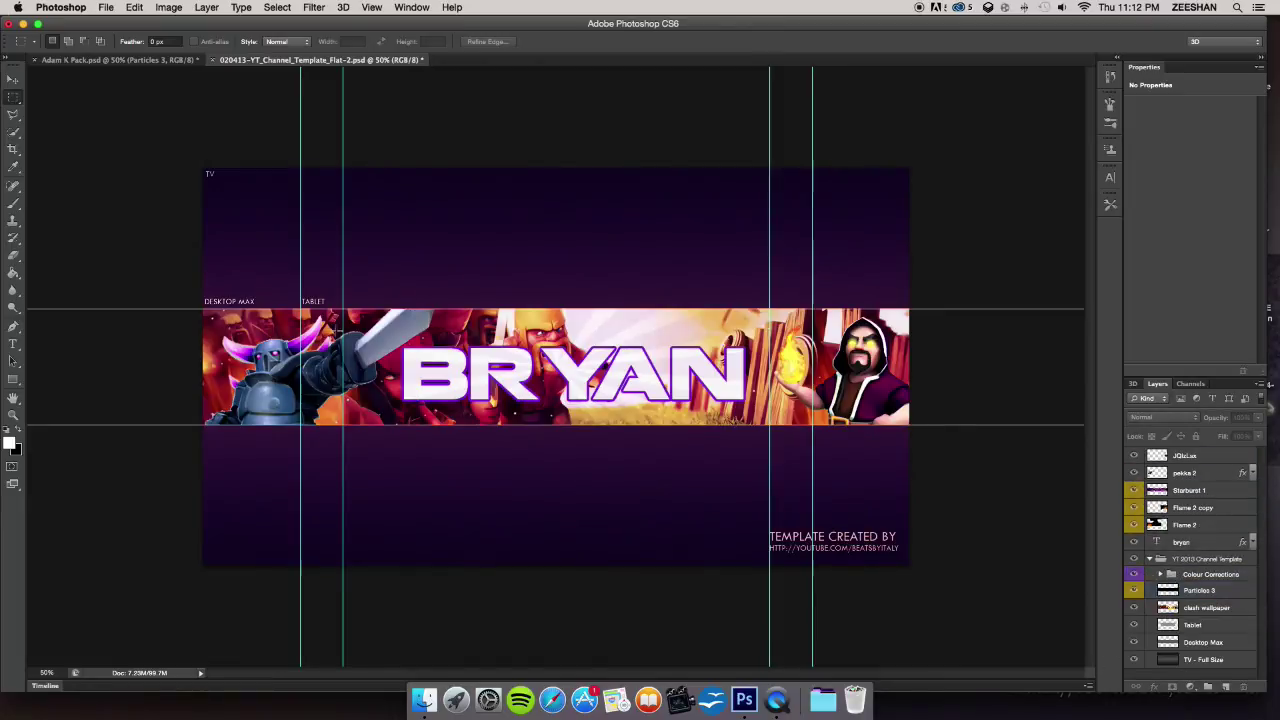
Adjust the positions of the Flame 2 copy and Flame 2 flames behind the characters, and deselect the layers
click(1200, 542)
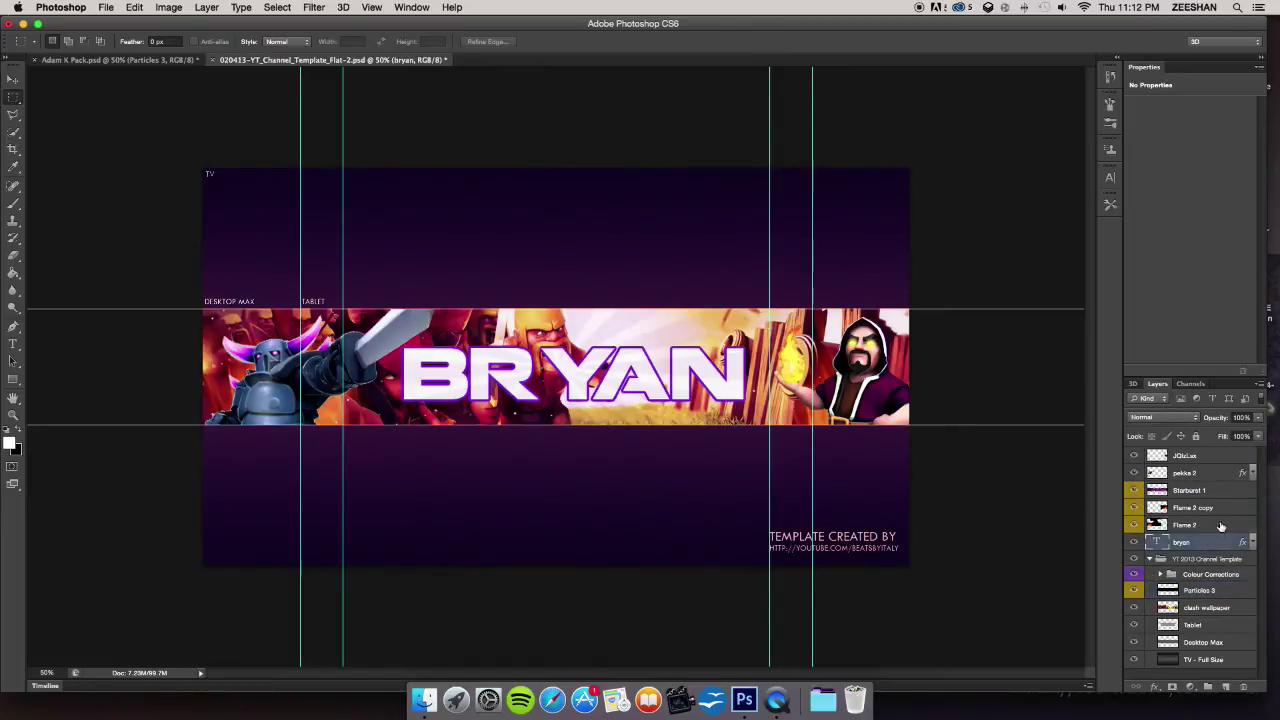
click(1205, 509)
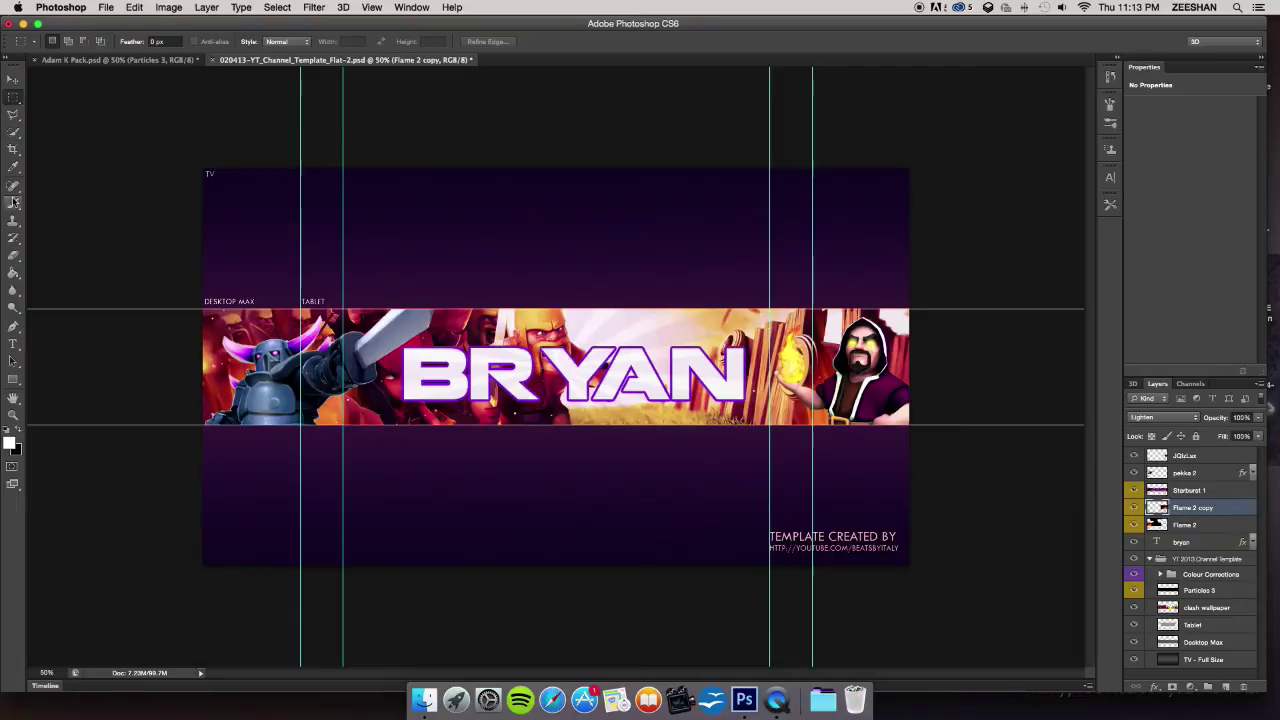
key(v)
drag(893, 386, 894, 386)
click(1187, 525)
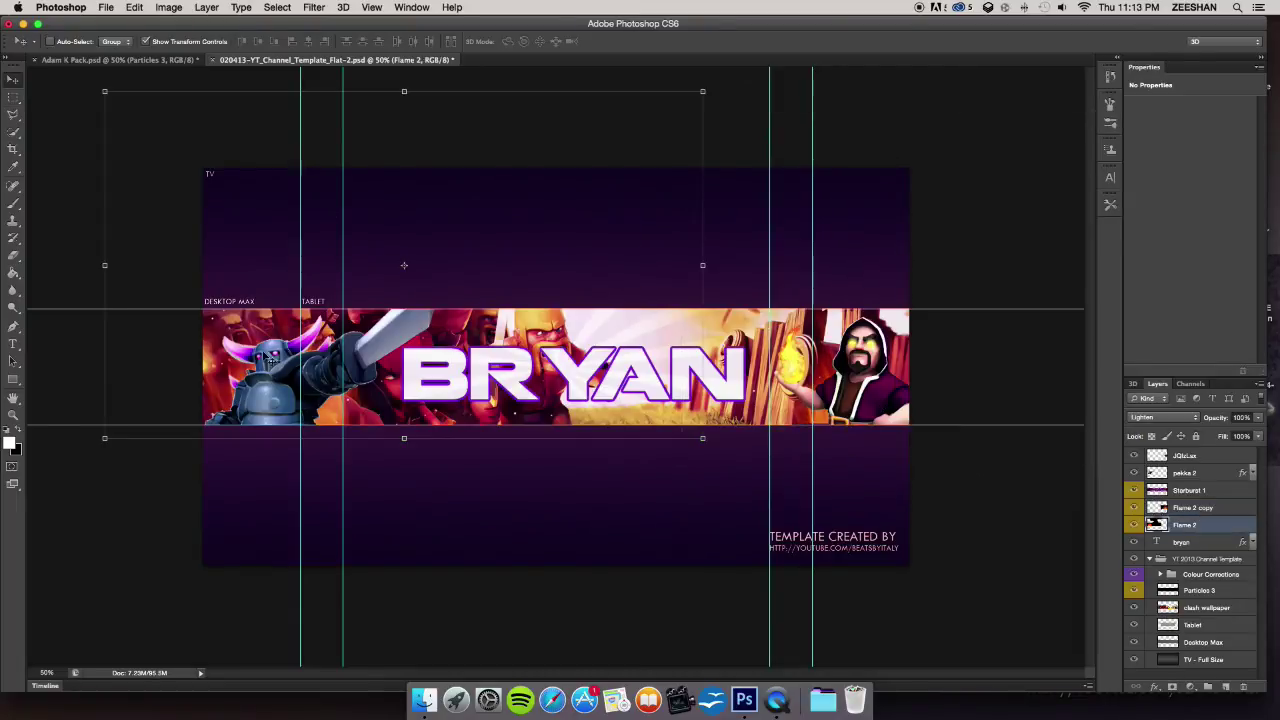
click(1180, 676)
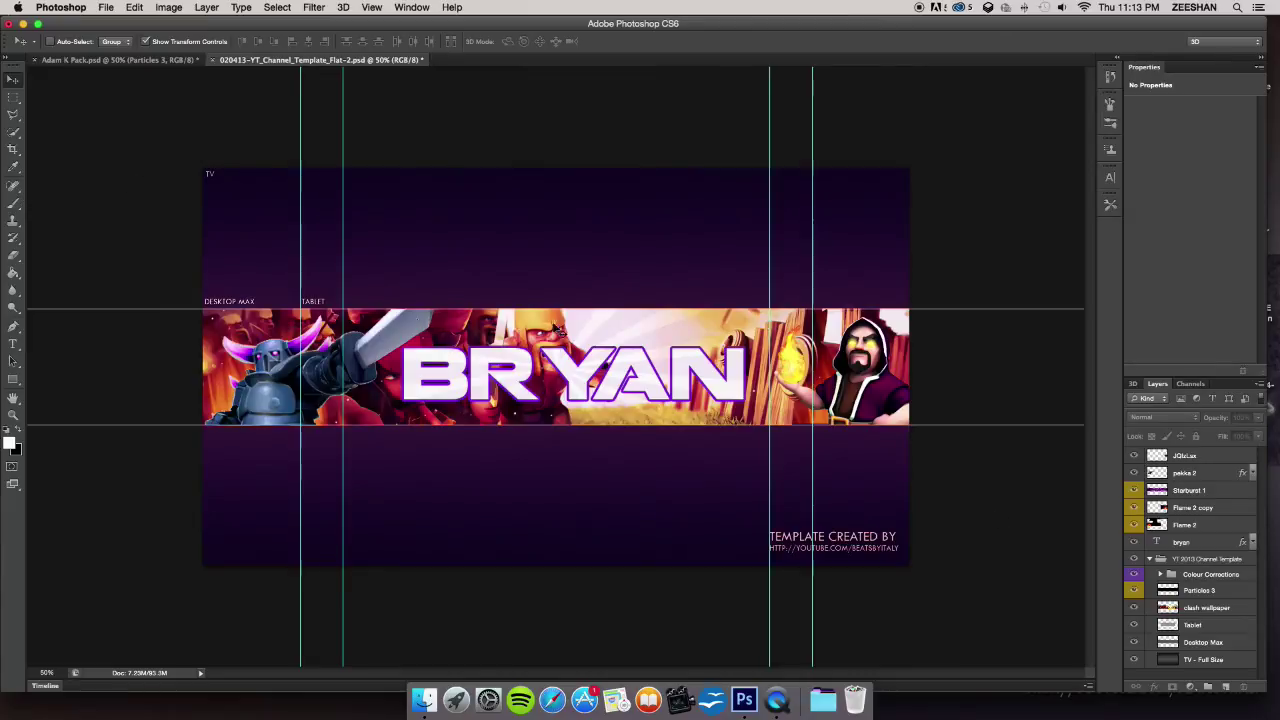
Try the Es la dura en St font on the banner title and undo the font change
click(1203, 540)
key(t)
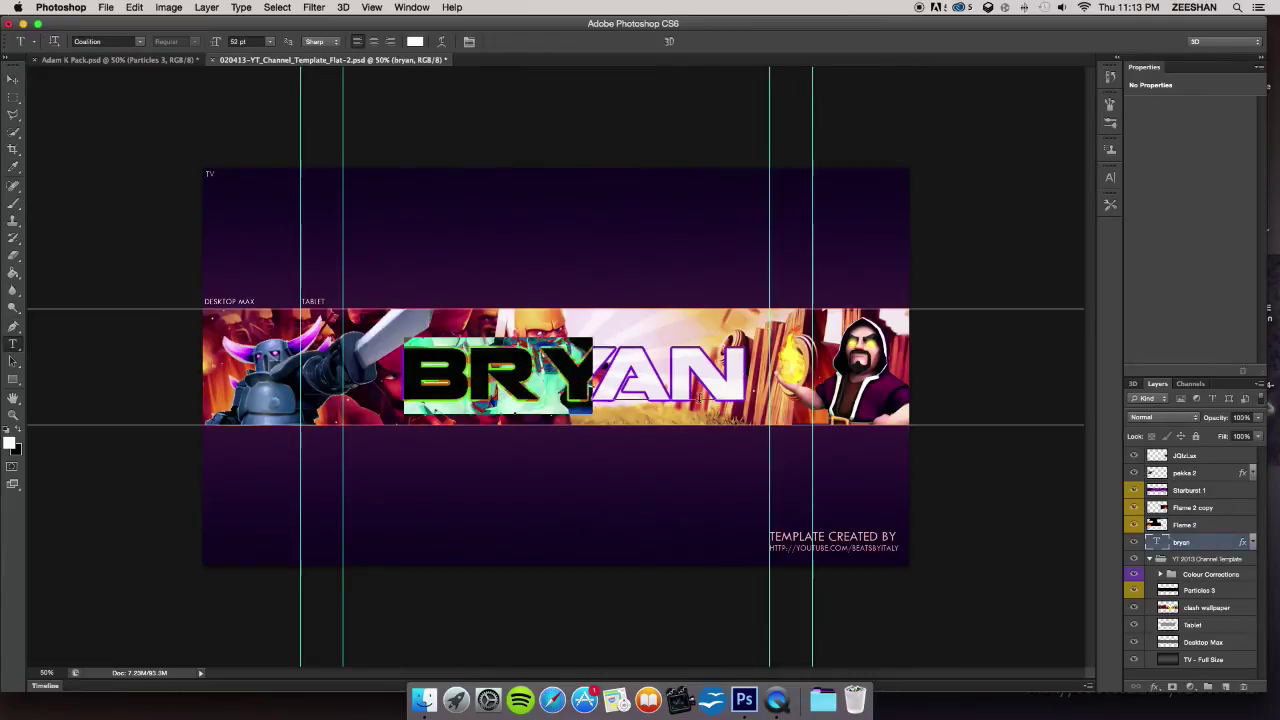
click(100, 41)
click(137, 228)
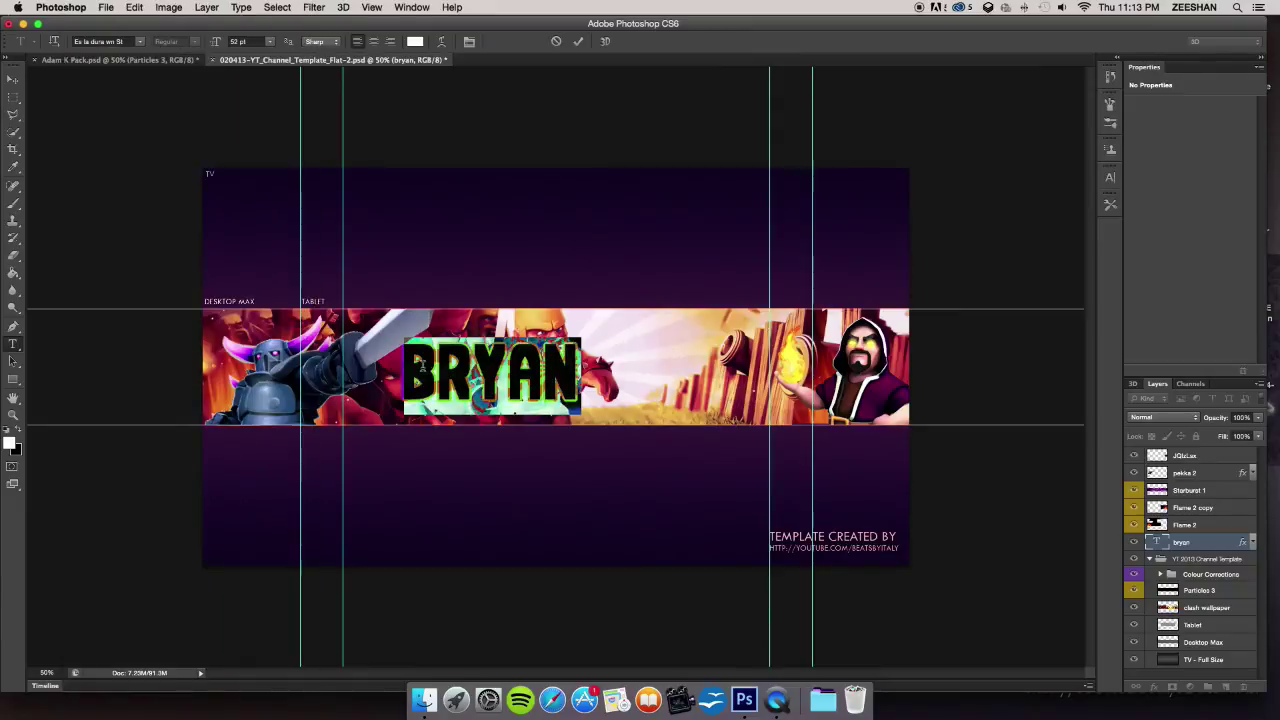
key(super+z)
Rotate the banner title slightly counter-clockwise so it slants upward, and deselect its layer
key(v)
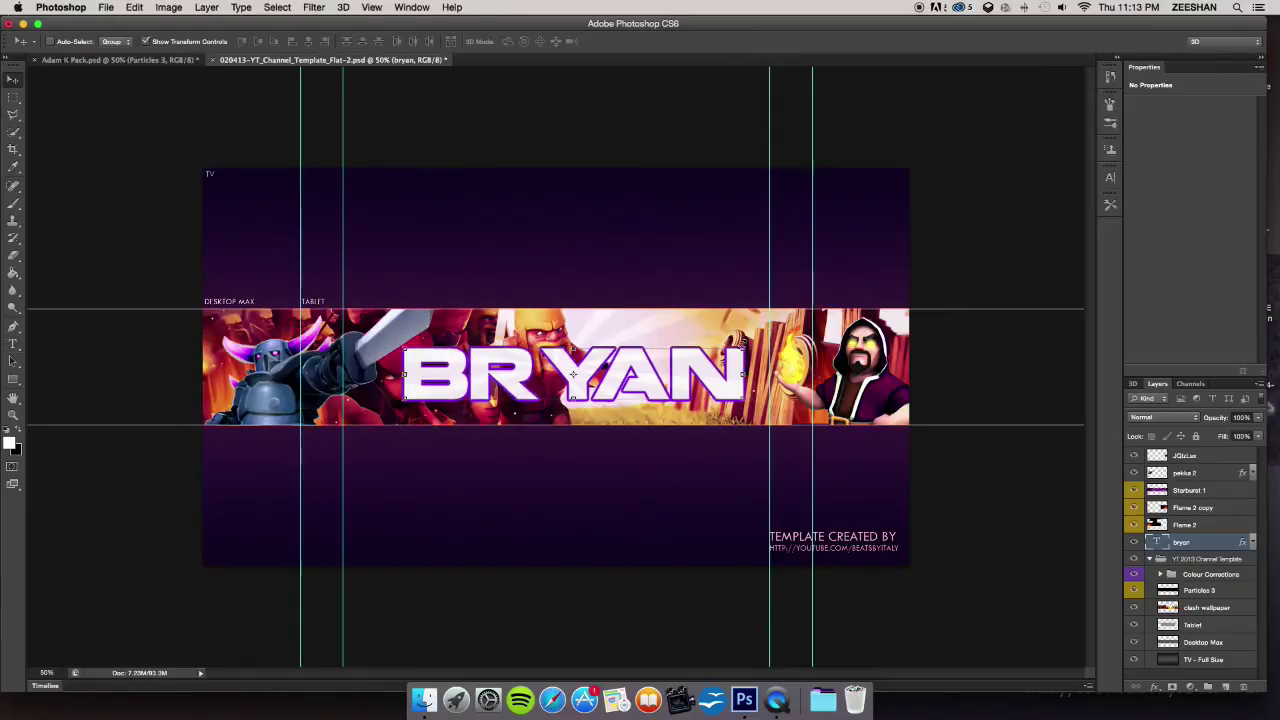
key(ctrl+t)
mouse_move(758, 322)
mouse_down()
mouse_move(790, 280)
mouse_move(738, 318)
mouse_up()
key(Return)
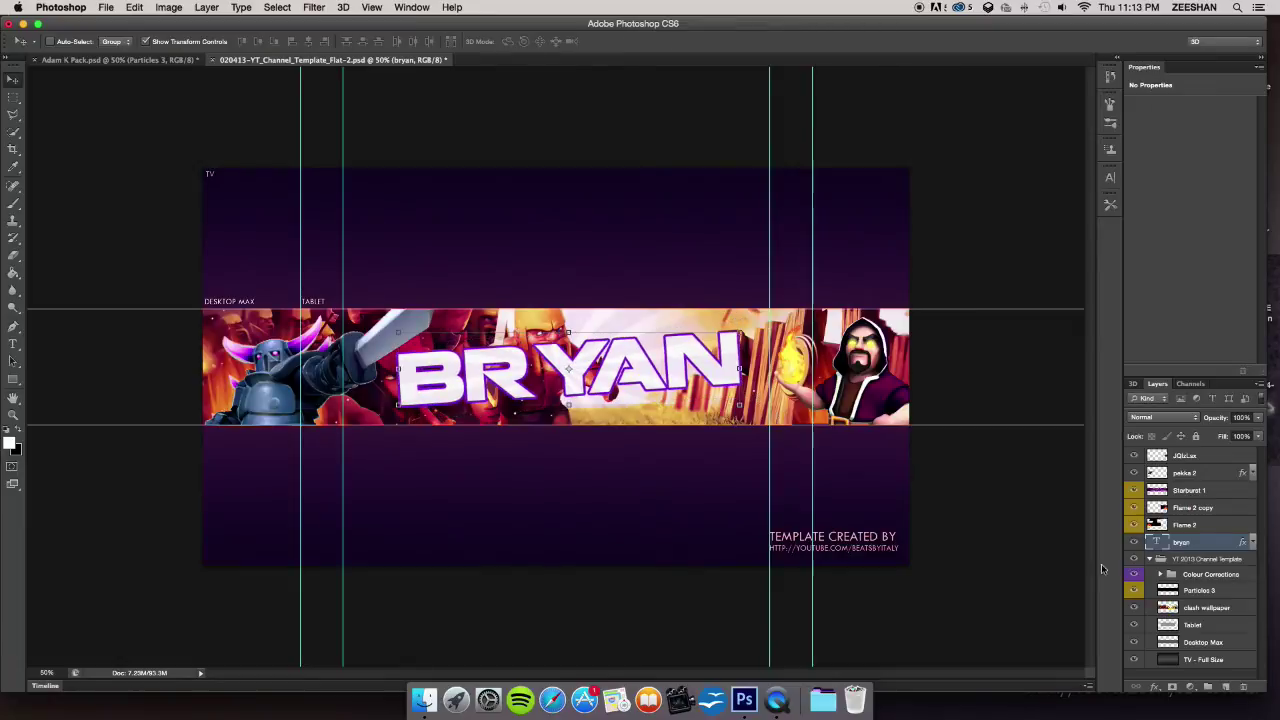
click(1172, 668)
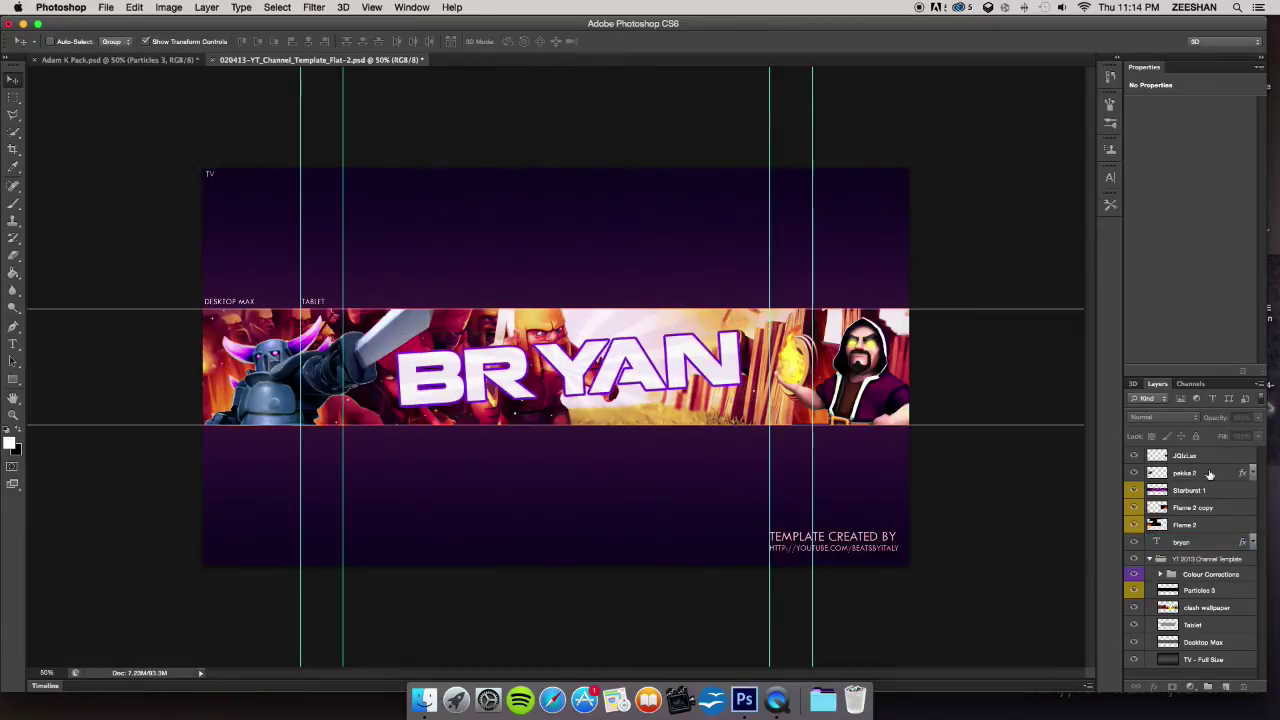
Go through the banner's layers one by one, from the pekka layer down to the full-size TV background
click(1173, 475)
click(1179, 492)
click(1178, 509)
click(1172, 543)
click(1178, 559)
click(1184, 575)
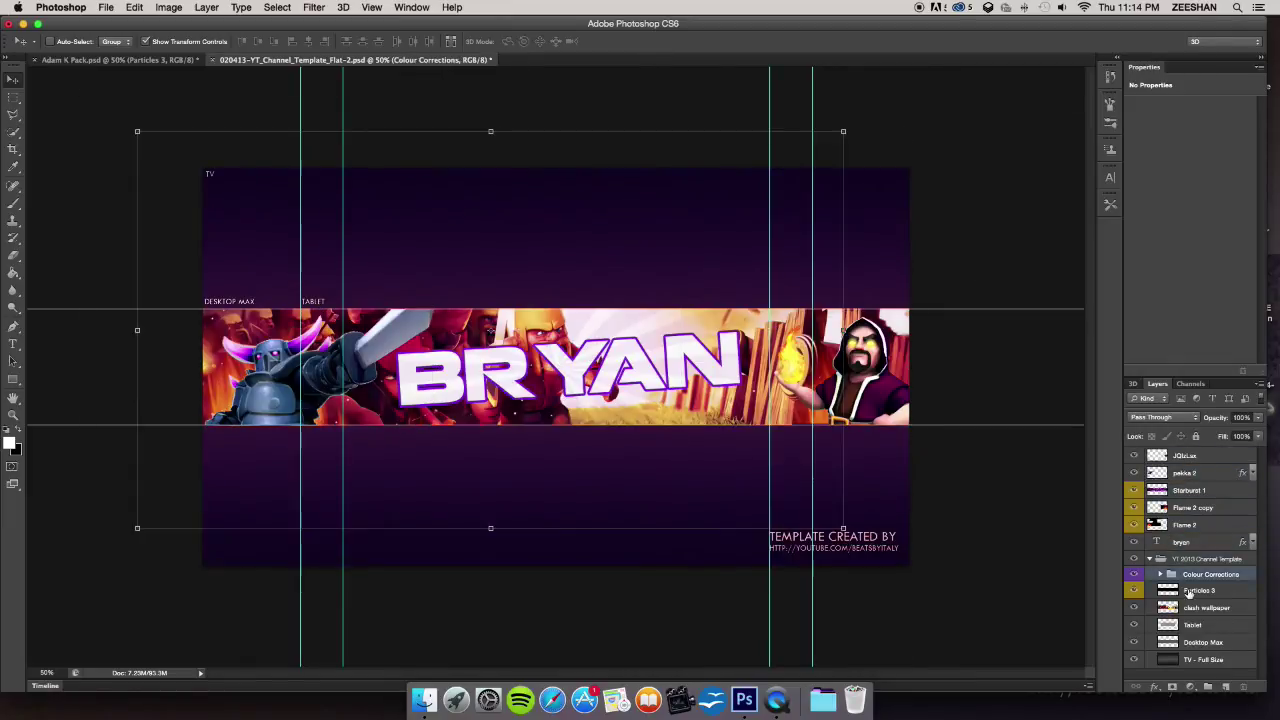
click(1189, 593)
click(1191, 609)
click(1193, 626)
click(1195, 659)
click(1195, 673)
Switch to Adam K Pack.psd and show Opticle Flare 1 in the Opticle Flares group under Flares + Lights
click(140, 60)
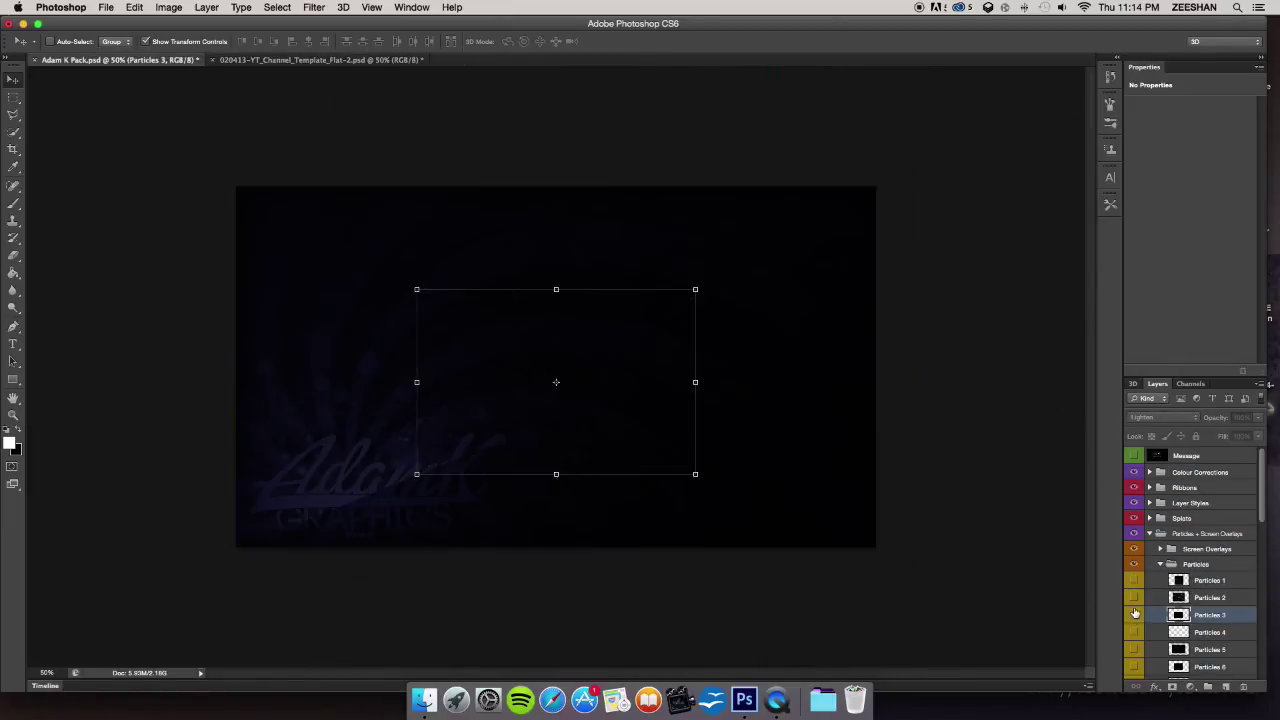
click(1160, 565)
click(1149, 534)
click(1150, 550)
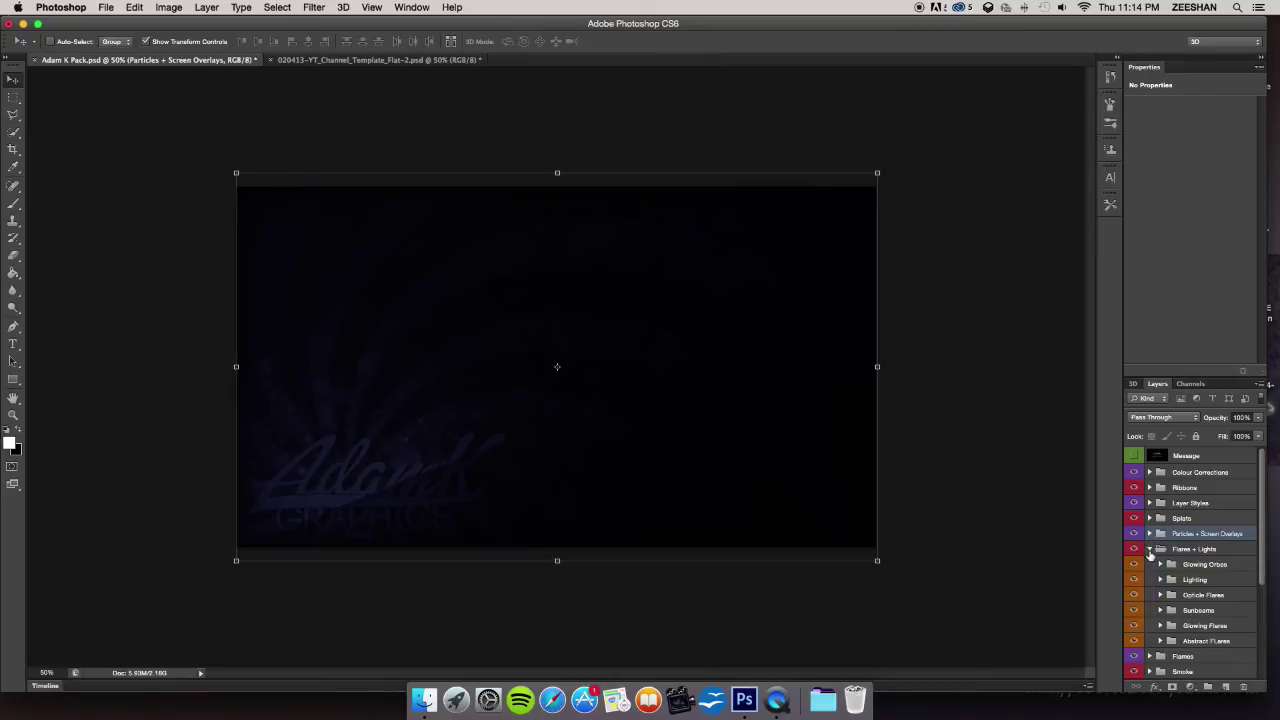
click(1161, 595)
scroll(1158, 592, down, 2)
click(1132, 579)
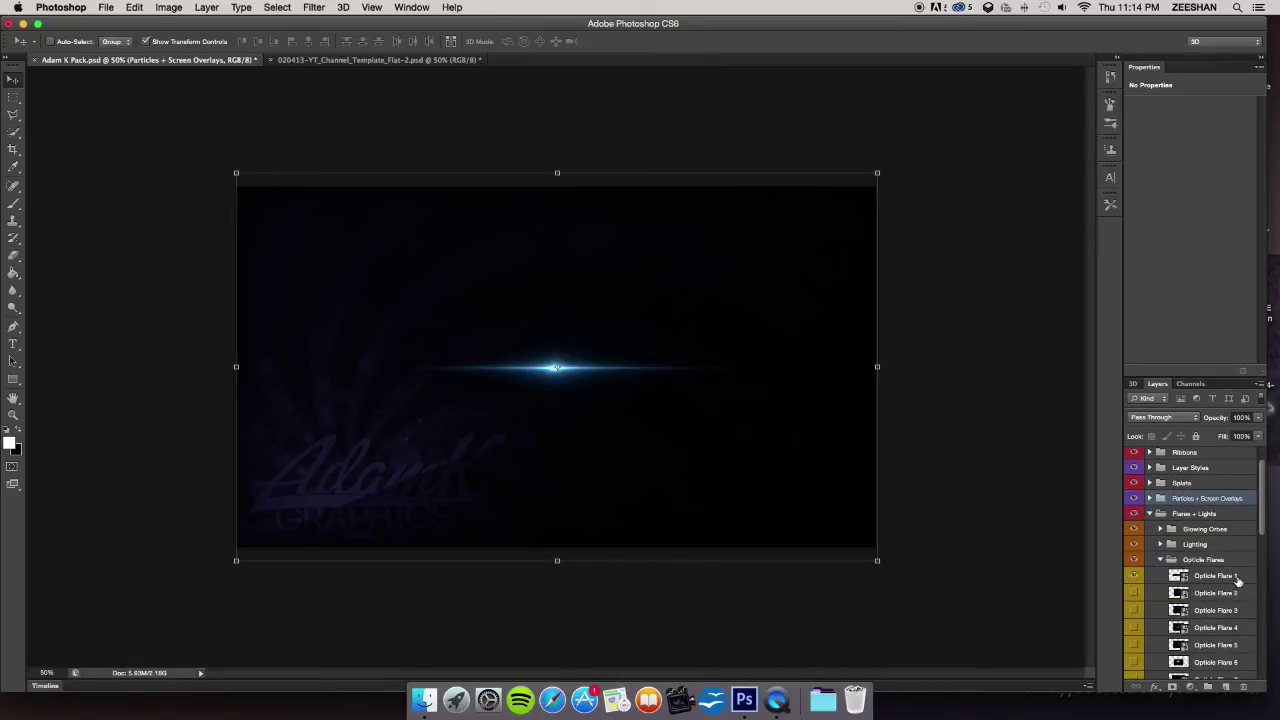
Try Opticle Flare 1 in the banner document and delete it again
click(1237, 580)
drag(632, 374, 386, 334)
key(Delete)
Delete the Particles 3 layer from the banner's template group and leave no layer selected
click(1205, 590)
key(Delete)
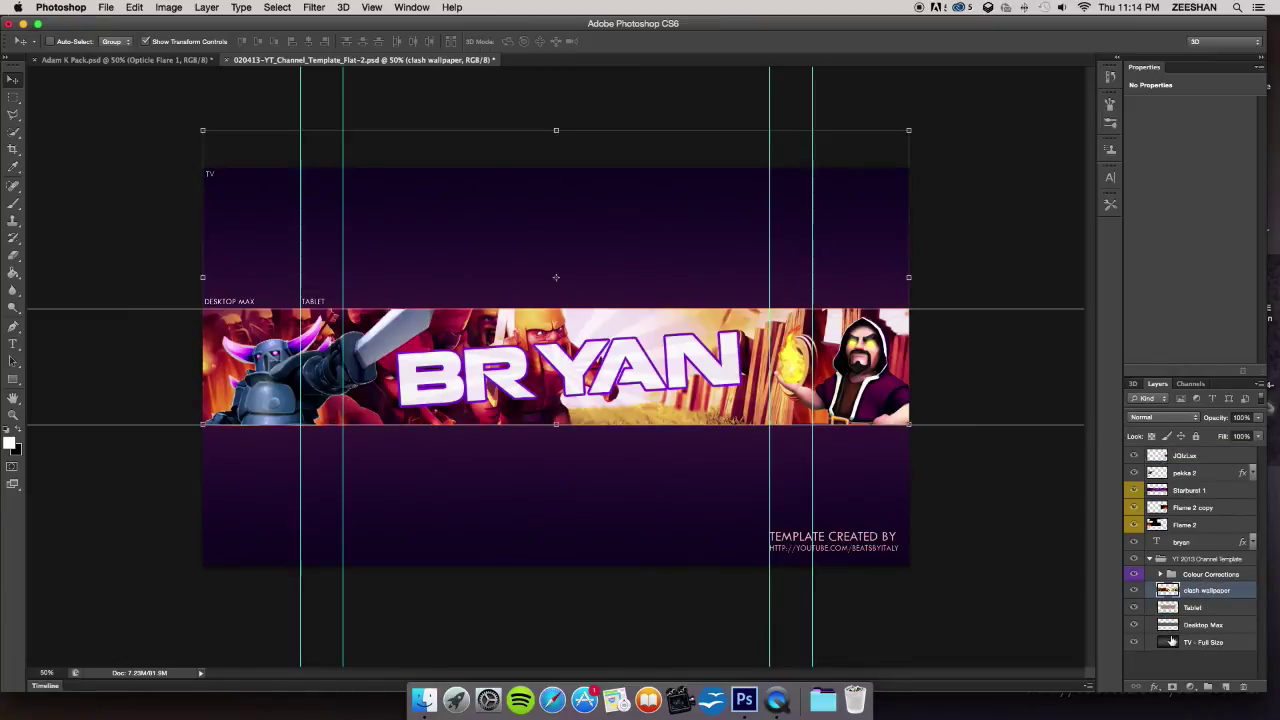
click(1165, 664)
Swap the visible flare to Opticle Flare 7 in Adam K Pack.psd and copy it to the banner strip's lower edge
click(103, 61)
click(1133, 611)
scroll(1131, 618, down, 3)
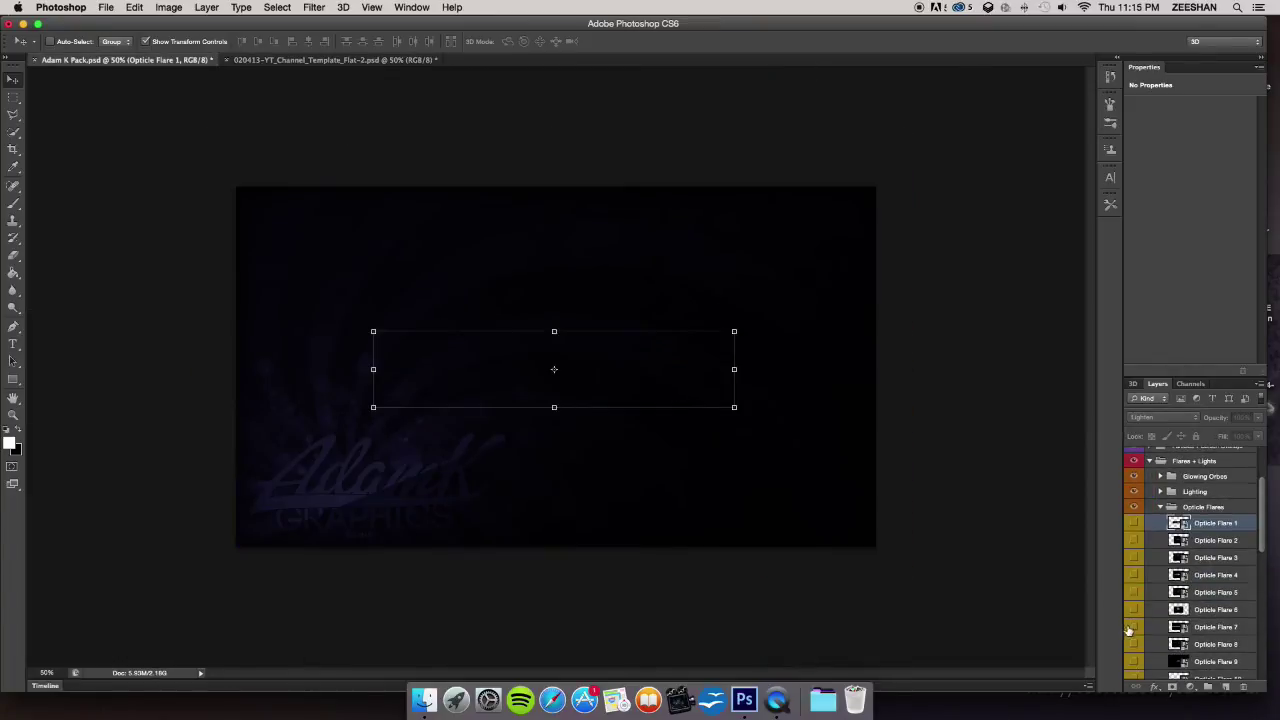
click(1132, 628)
click(1216, 628)
drag(635, 386, 629, 435)
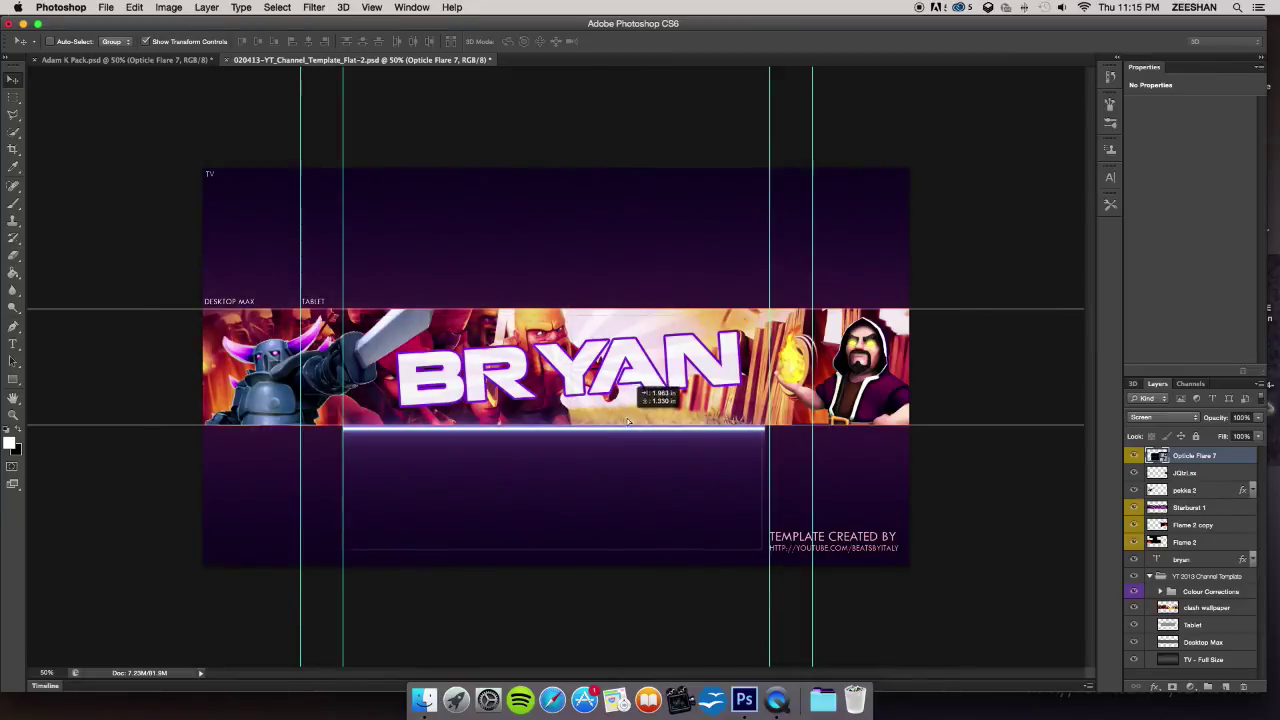
Stretch Opticle Flare 7 to about 4.28 in wide, spanning the inner vertical guides, and align it with the strip's lower edge
key(ctrl+t)
drag(731, 436, 731, 425)
key(super+plus)
key(super+plus)
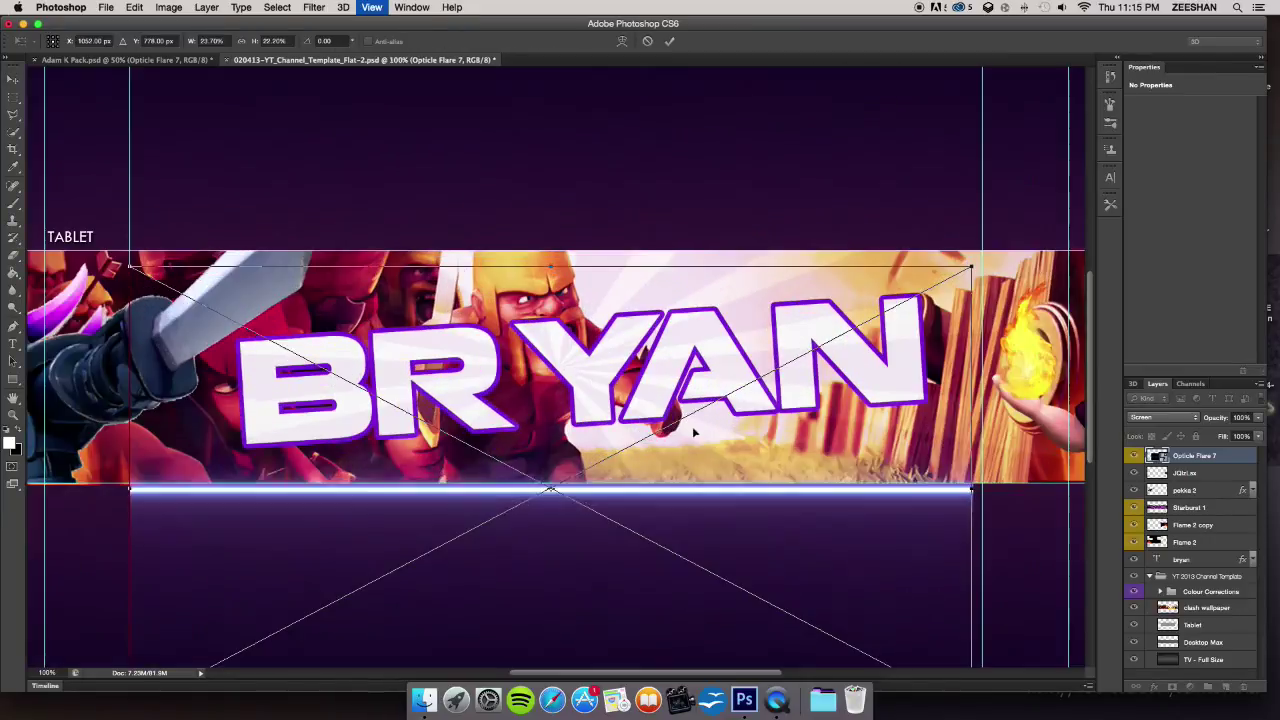
drag(848, 485, 858, 484)
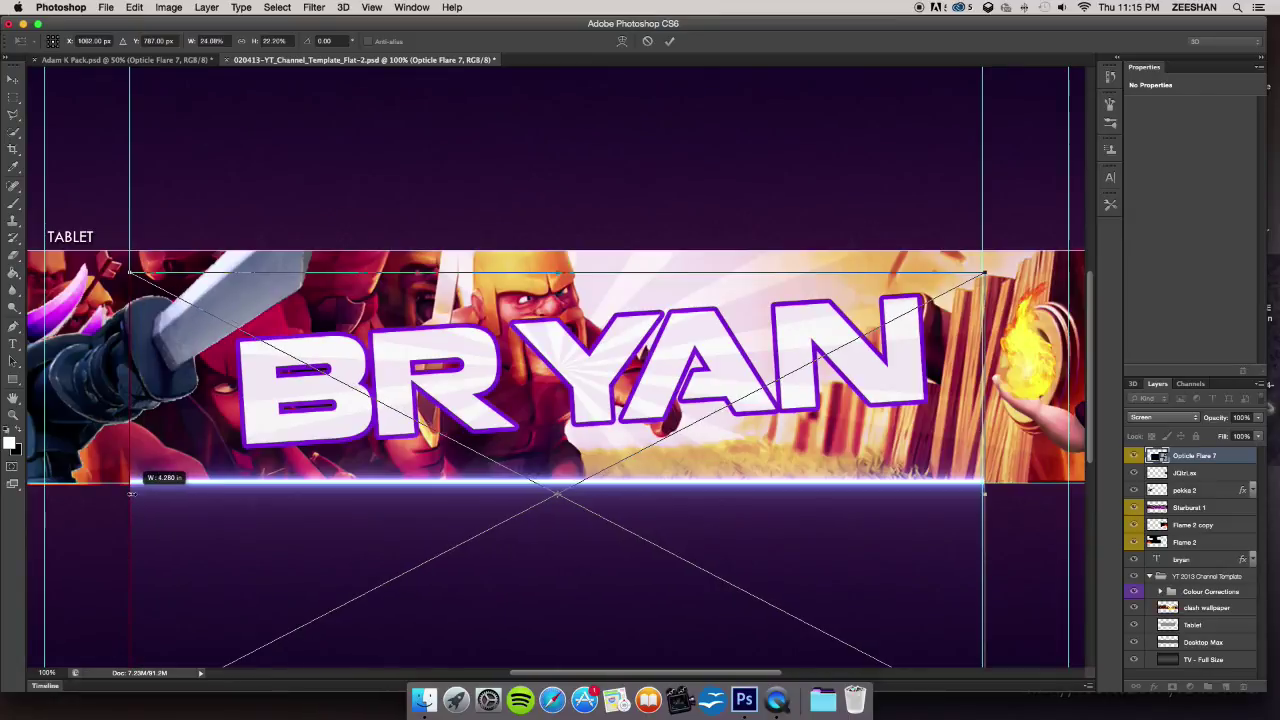
key(Return)
key(super+minus)
click(1080, 672)
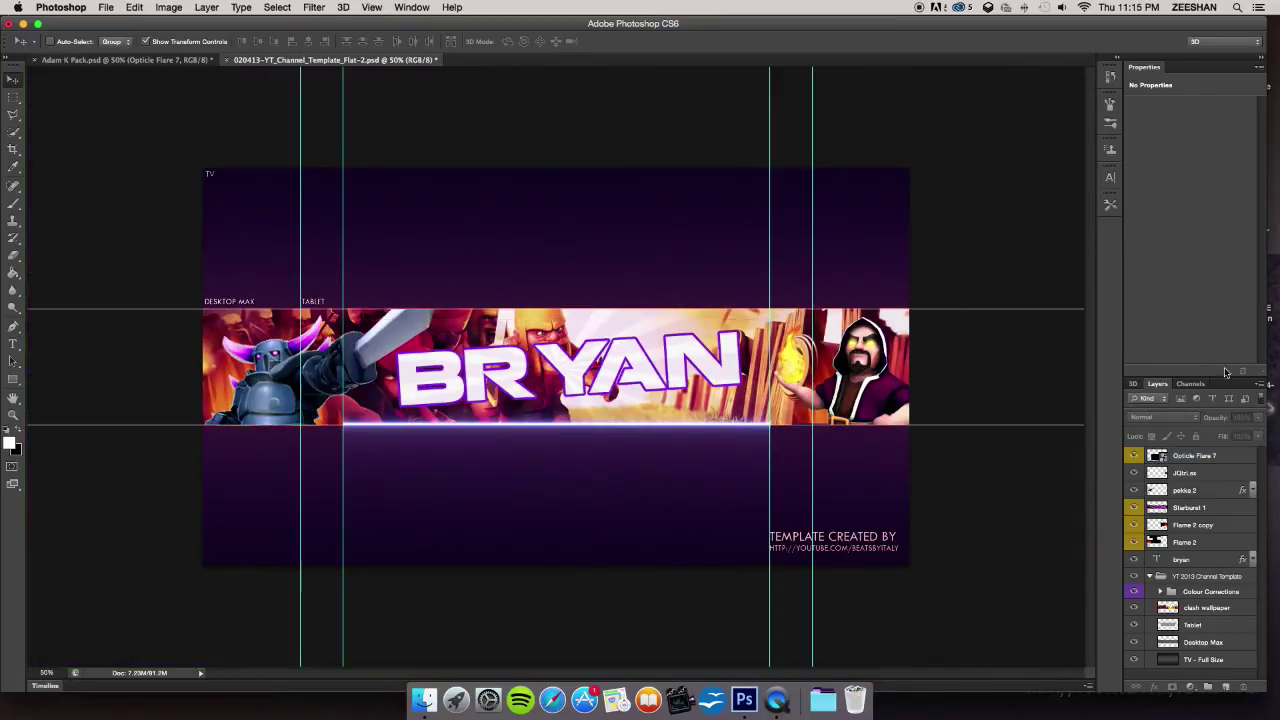
right_click(1196, 456)
click(1050, 222)
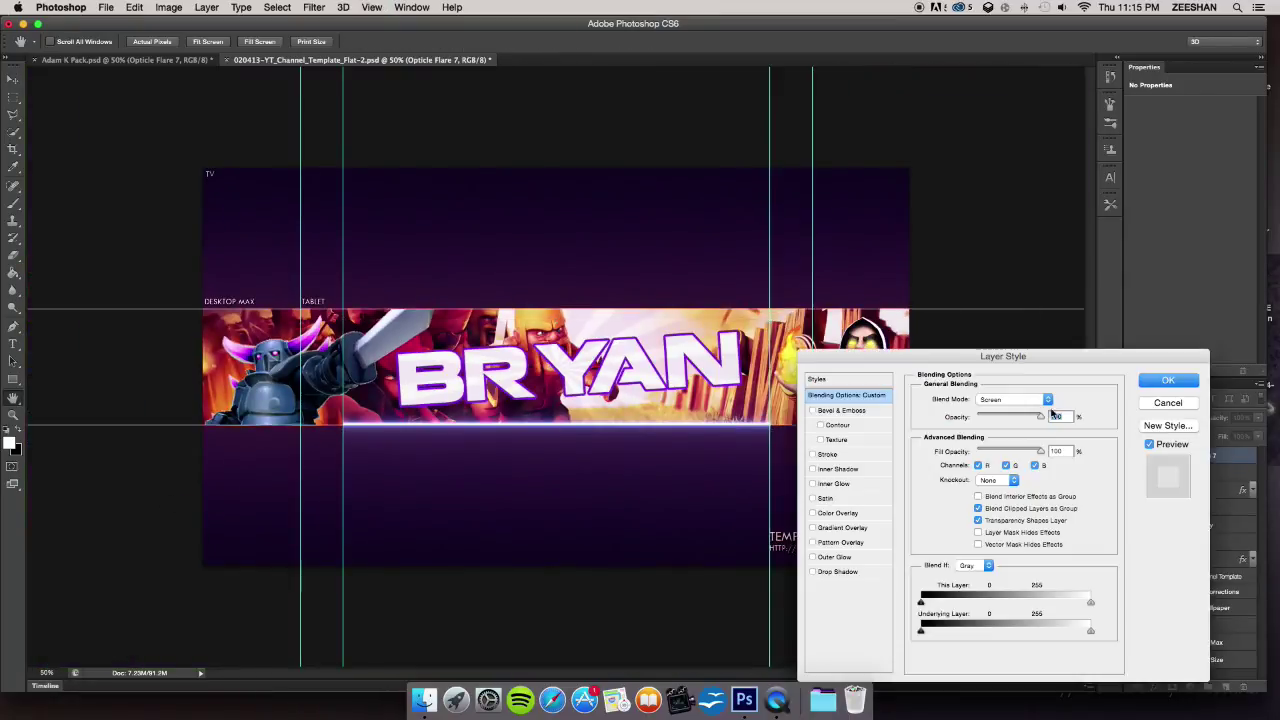
click(1160, 404)
Duplicate the Opticle Flare 7 layer and move the copy up to align its glow with the banner strip's upper edge
right_click(1196, 456)
click(1080, 246)
click(768, 291)
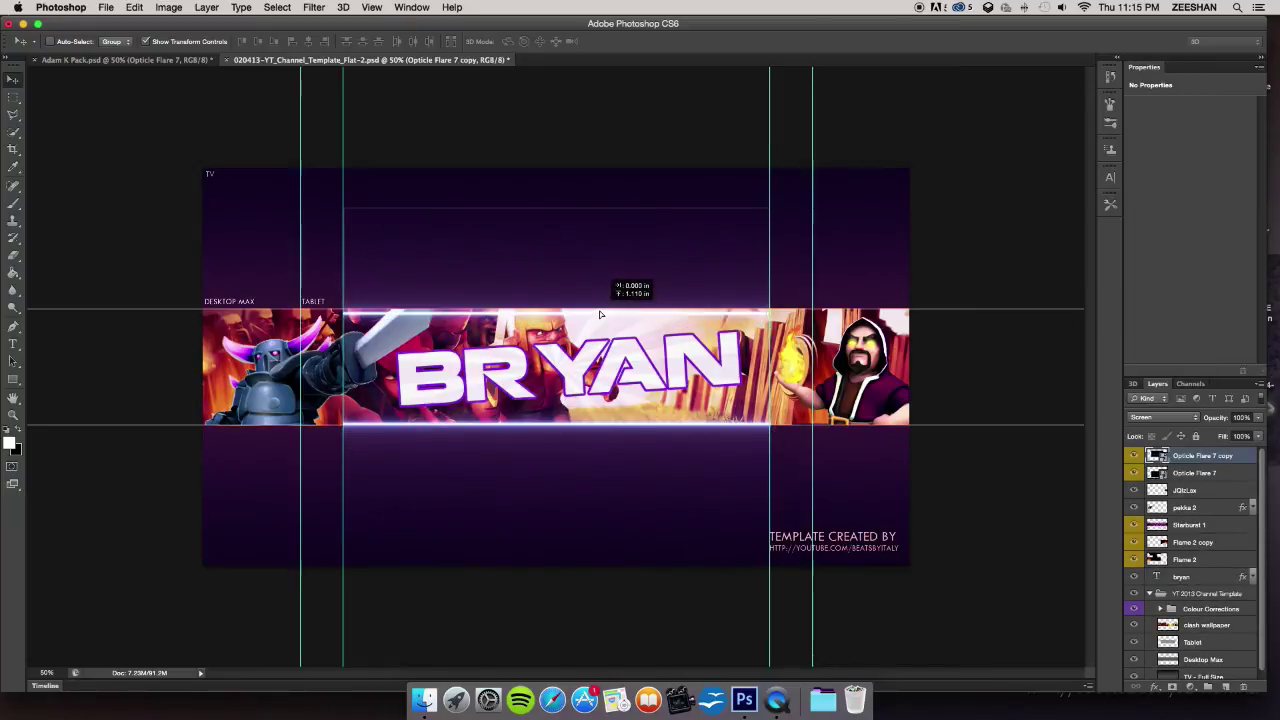
key(super+plus)
key(super+minus)
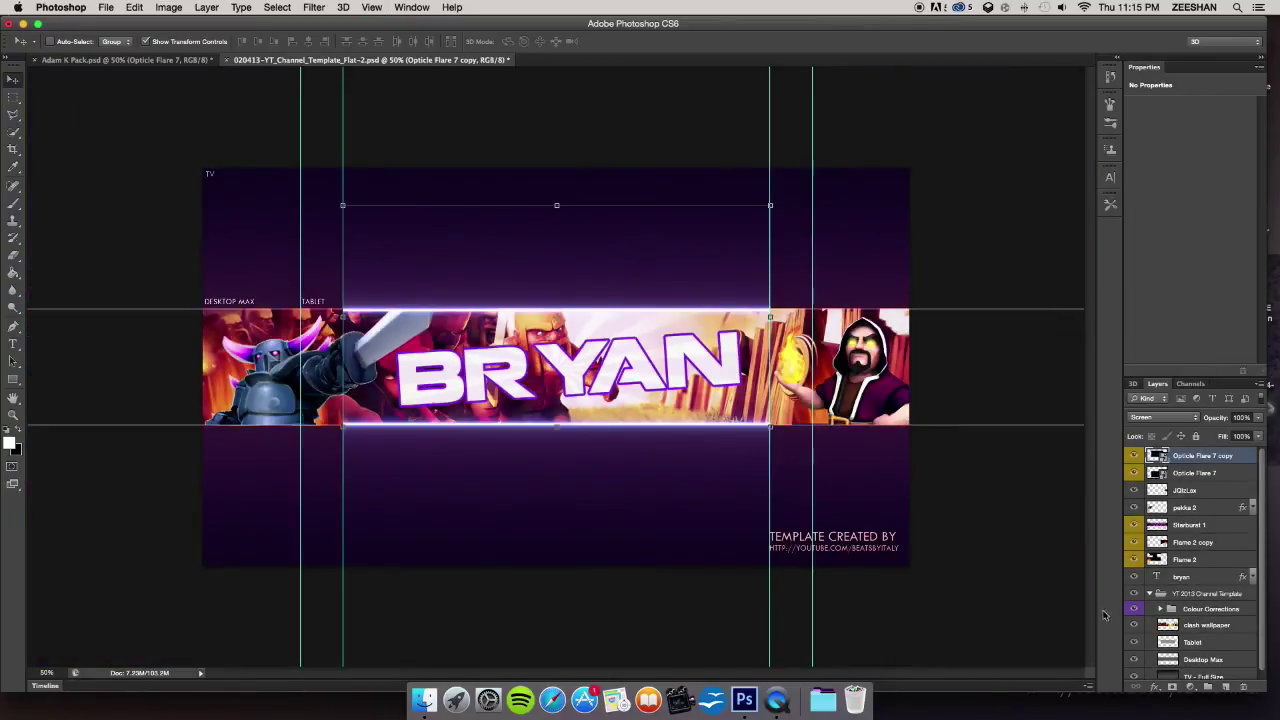
Move both Opticle Flare 7 layers below the pekka 2 layer and above Starburst 1 in the layer stack
scroll(1184, 519, down, 1)
click(1197, 468)
drag(1200, 471, 1196, 506)
click(13, 97)
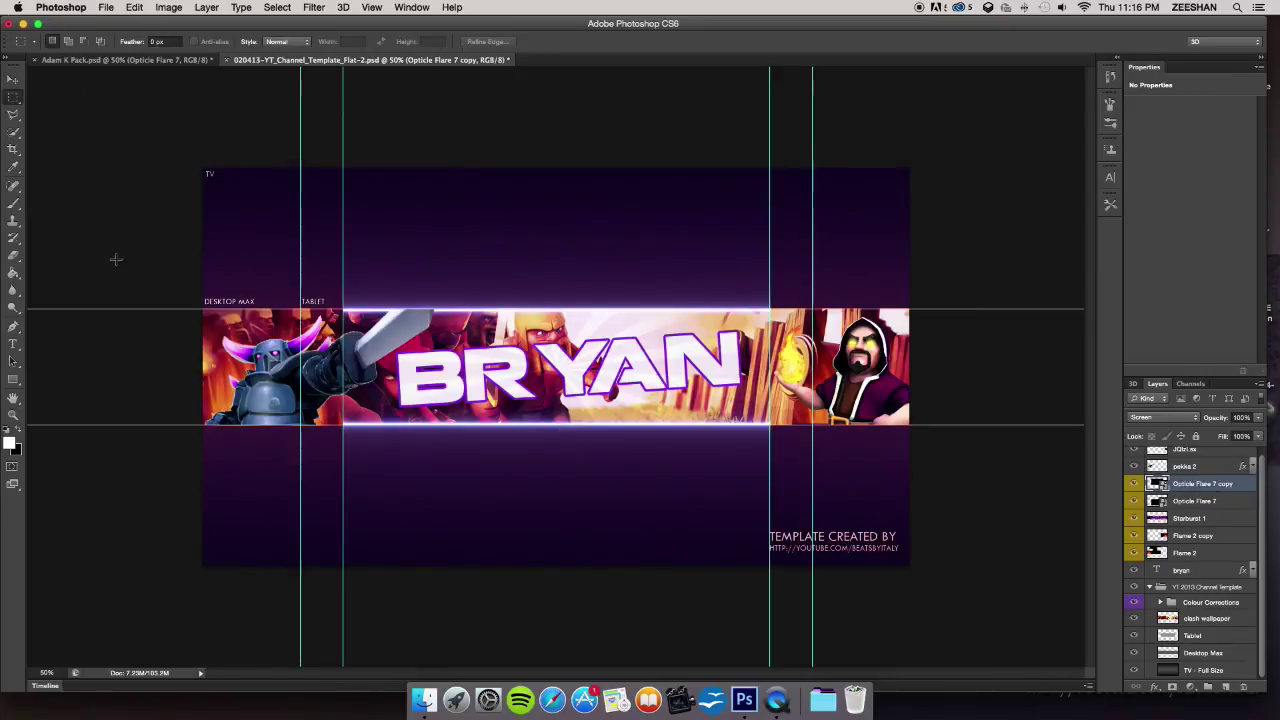
Try a second duplicate of the Opticle Flare 7 copy layer and undo it
right_click(1198, 489)
click(1051, 247)
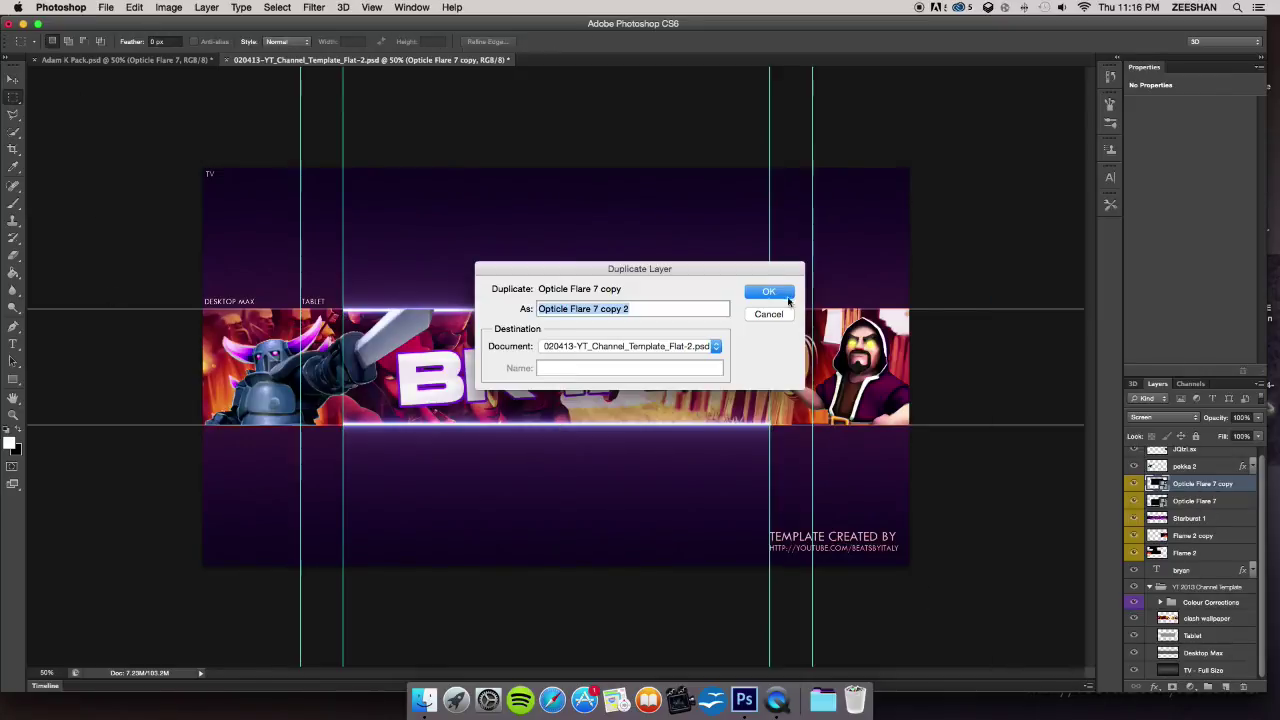
click(768, 290)
key(super+z)
Stretch the Opticle Flare 7 copy on the strip's upper edge horizontally in both directions to span the full canvas width
key(ctrl+t)
drag(343, 316, 203, 316)
drag(770, 317, 909, 317)
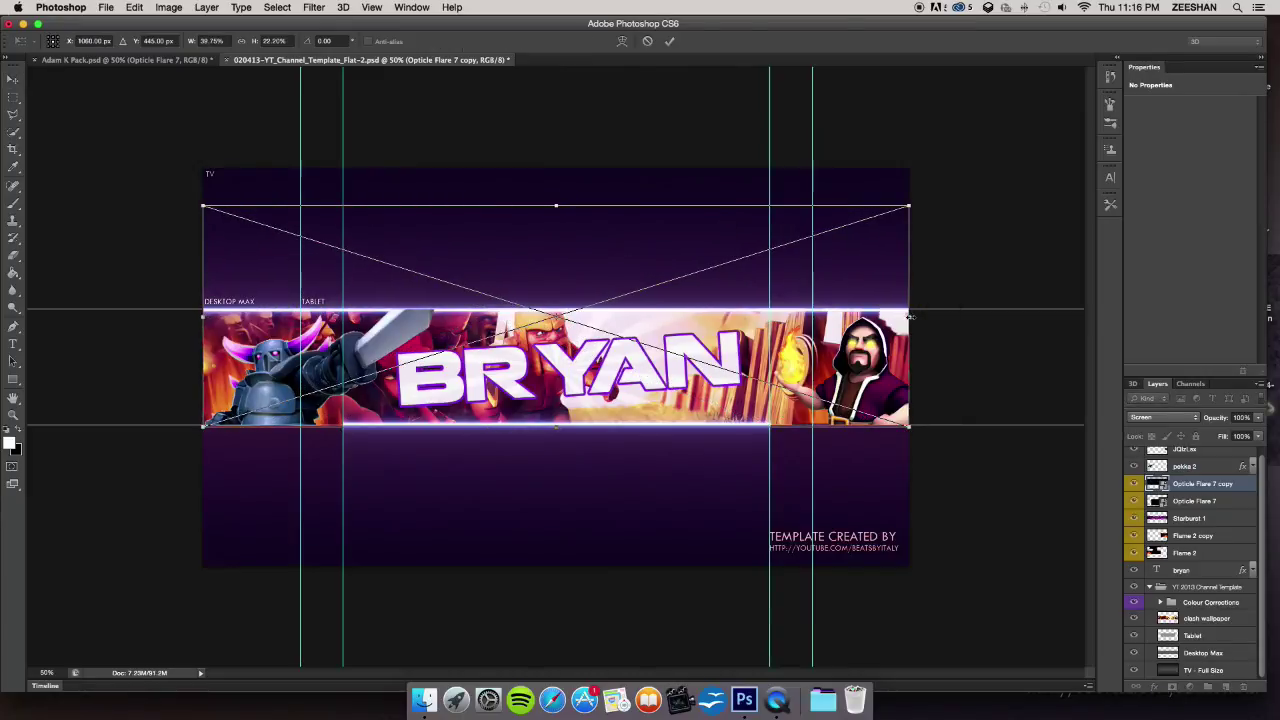
key(Return)
Stretch the original Opticle Flare 7 on the strip's lower edge horizontally in both directions to span the full canvas width
click(1197, 506)
drag(770, 430, 908, 430)
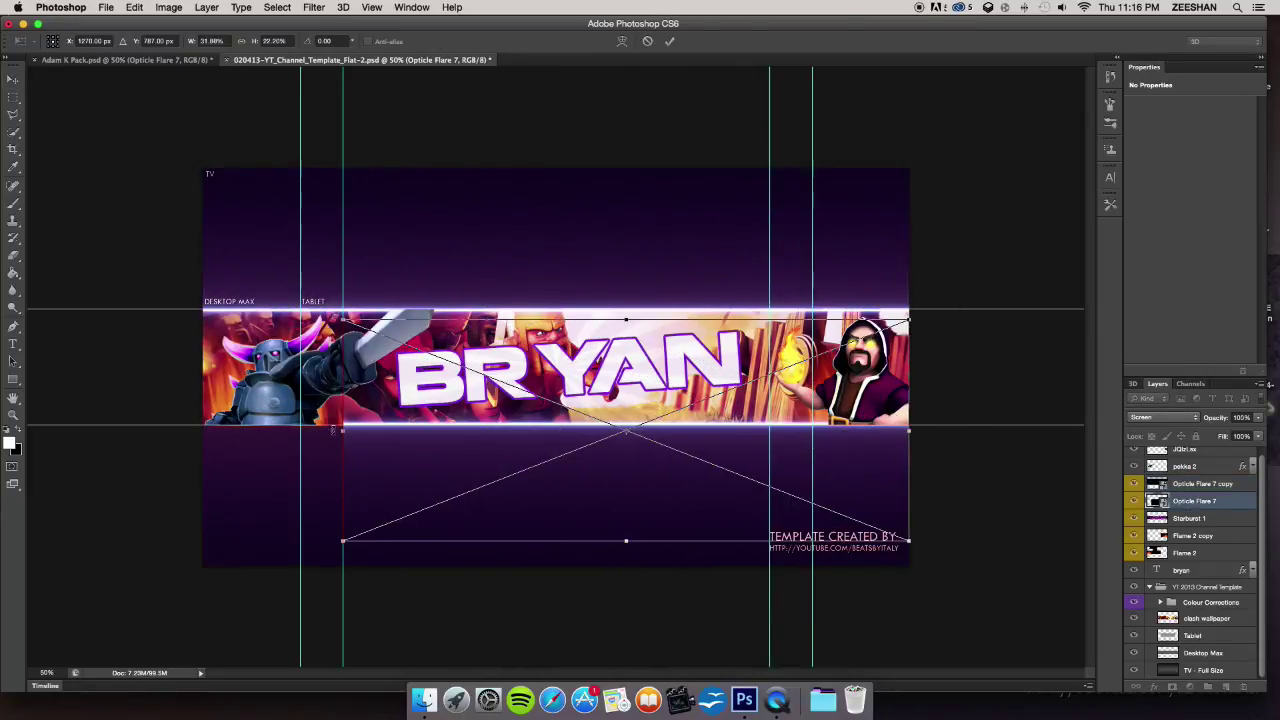
drag(343, 430, 203, 431)
key(Return)
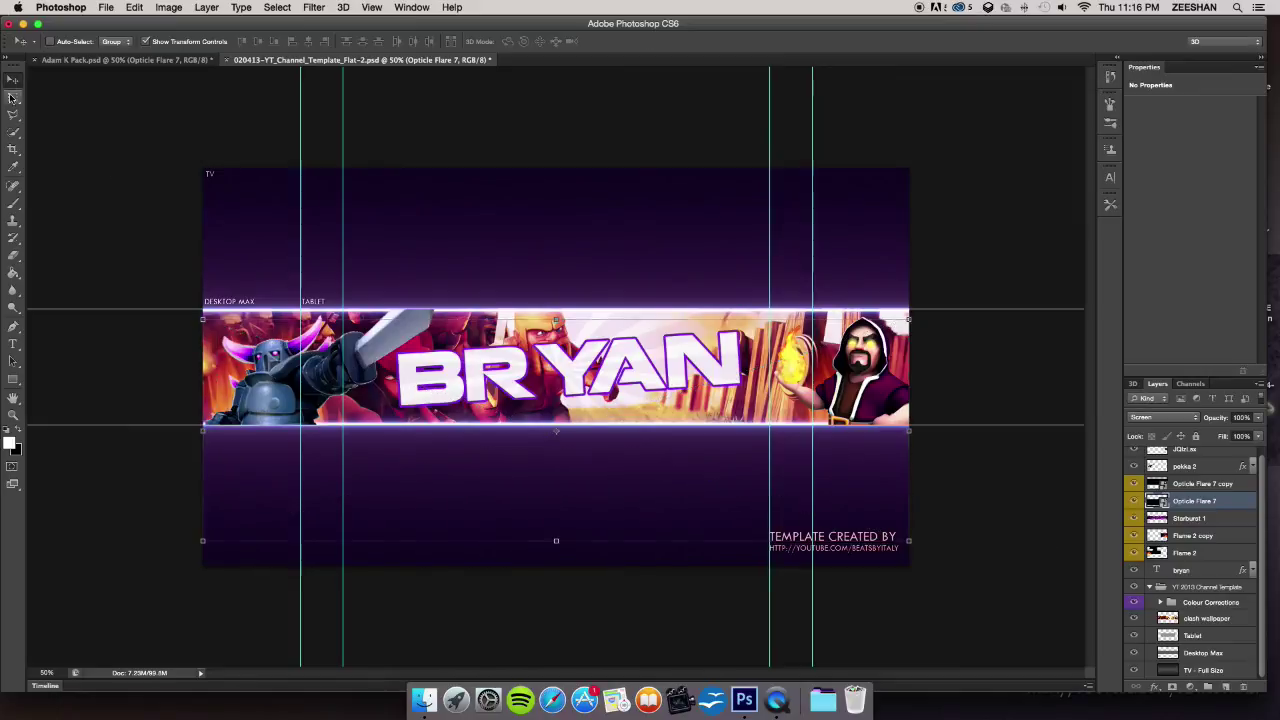
Make a rectangular selection around the whole banner strip, between the two horizontal guides and across the full canvas width
click(12, 97)
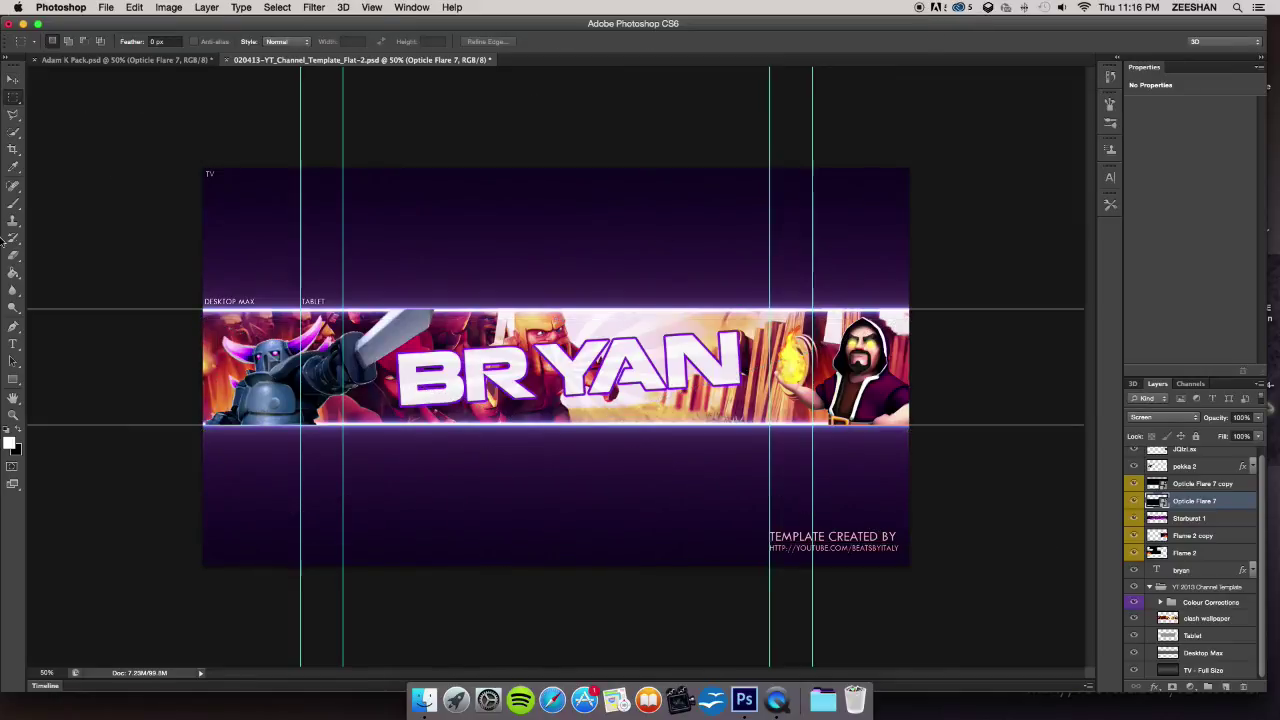
drag(162, 257, 912, 424)
key(super+d)
drag(204, 308, 911, 423)
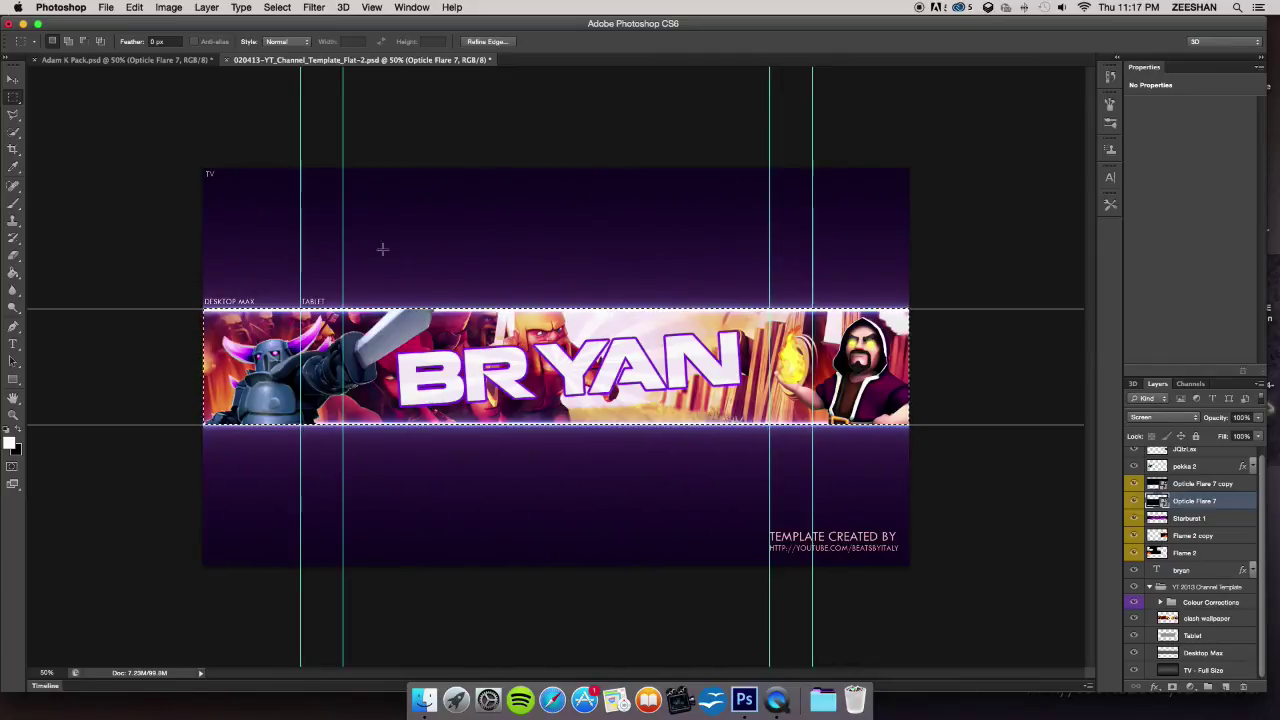